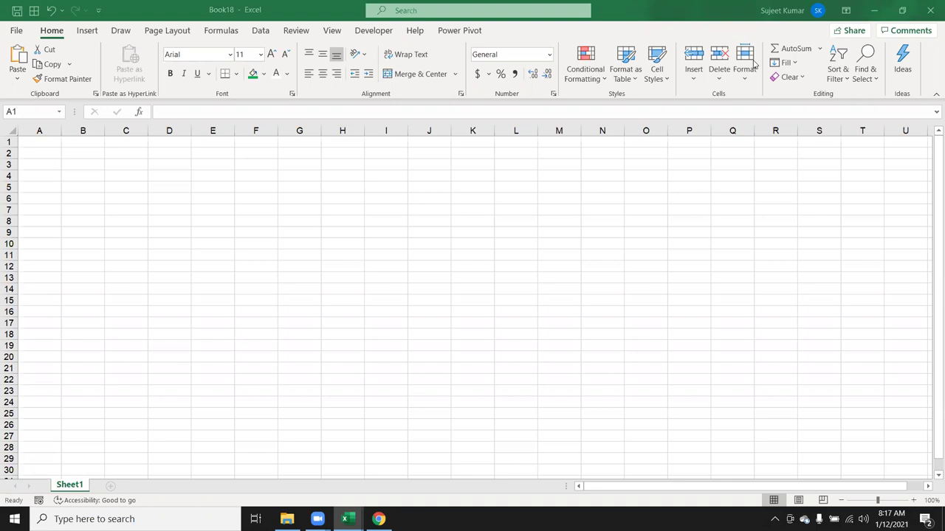
- Enter 20% in cell B3, discarding the mistaken 'Sales' entry
{"action": "left_click", "coordinate": [86, 159]}
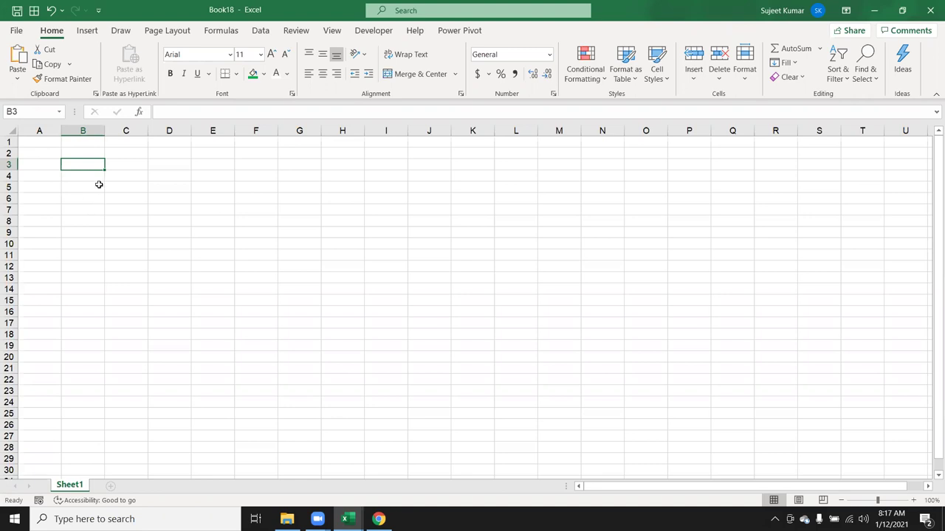
{"action": "type", "text": "Sales"}
{"action": "key", "text": "Escape"}
{"action": "type", "text": "20%"}
{"action": "key", "text": "Return"}
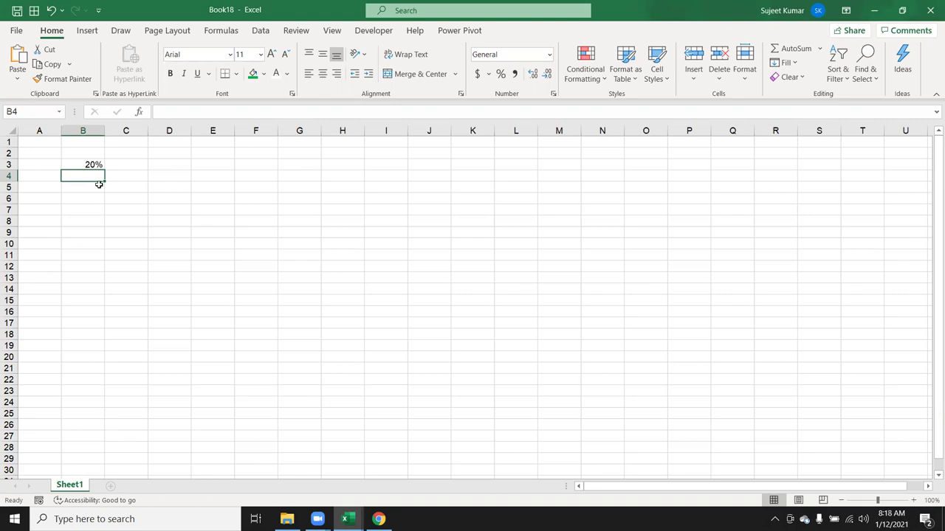
- Put the formula =100%-B3 in B4 and 100% in B5
{"action": "key", "text": "Up"}
{"action": "key", "text": "Down"}
{"action": "type", "text": "10"}
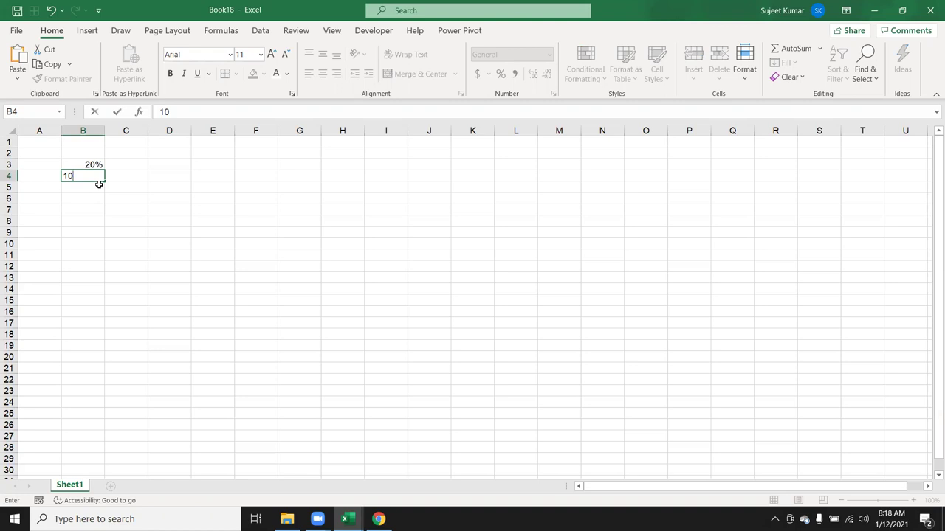
{"action": "key", "text": "BackSpace"}
{"action": "key", "text": "BackSpace"}
{"action": "type", "text": "=100%-"}
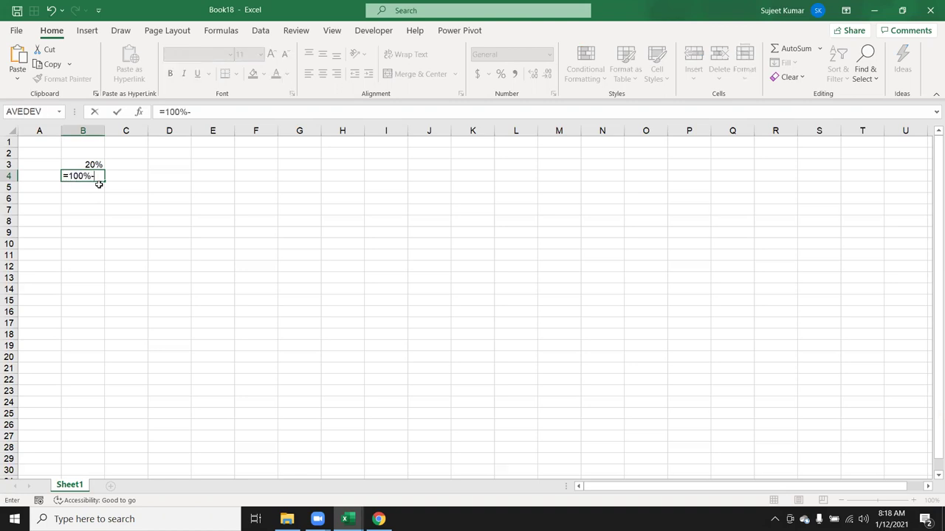
{"action": "key", "text": "Up"}
{"action": "key", "text": "Return"}
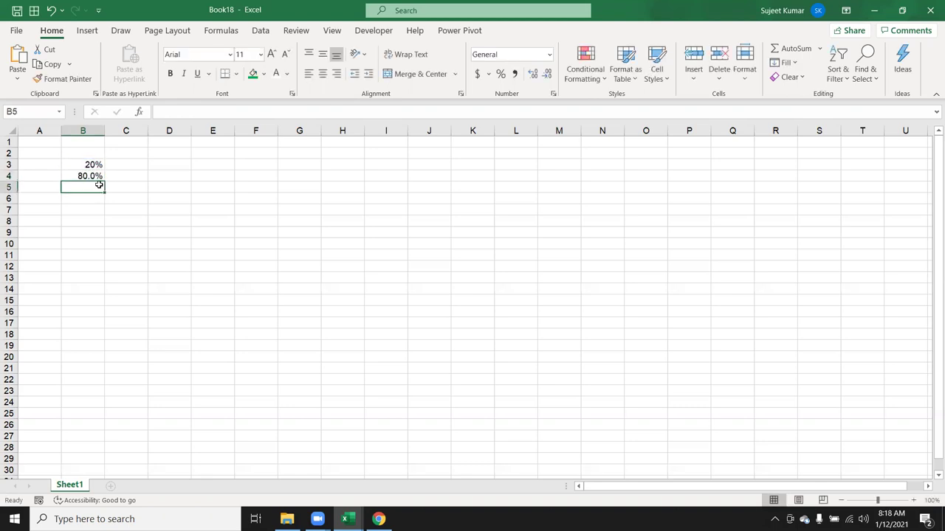
{"action": "type", "text": "100%"}
{"action": "key", "text": "Return"}
{"action": "key", "text": "Up"}
{"action": "key", "text": "Up"}
- Insert a doughnut chart of B3:B5 and move it up and left beside the values
{"action": "left_click_drag", "start_coordinate": [89, 165], "coordinate": [93, 187]}
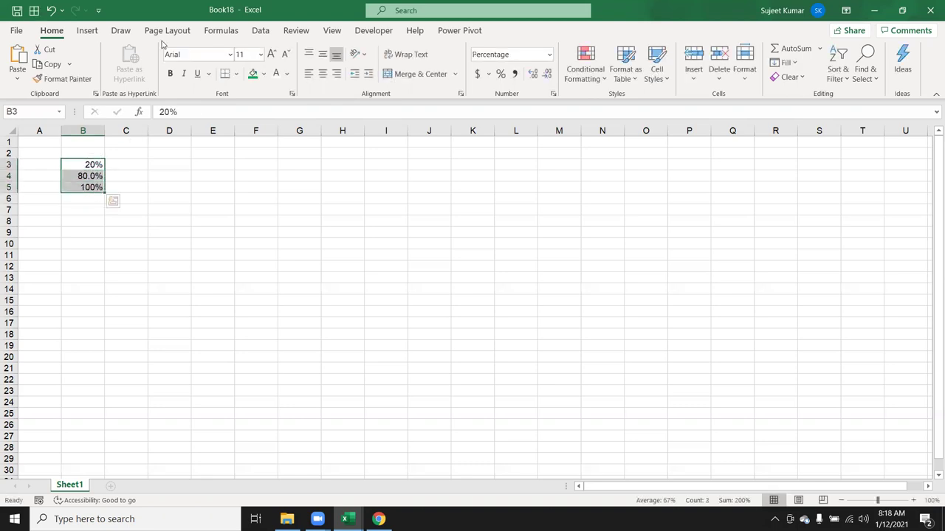
{"action": "left_click", "coordinate": [92, 34]}
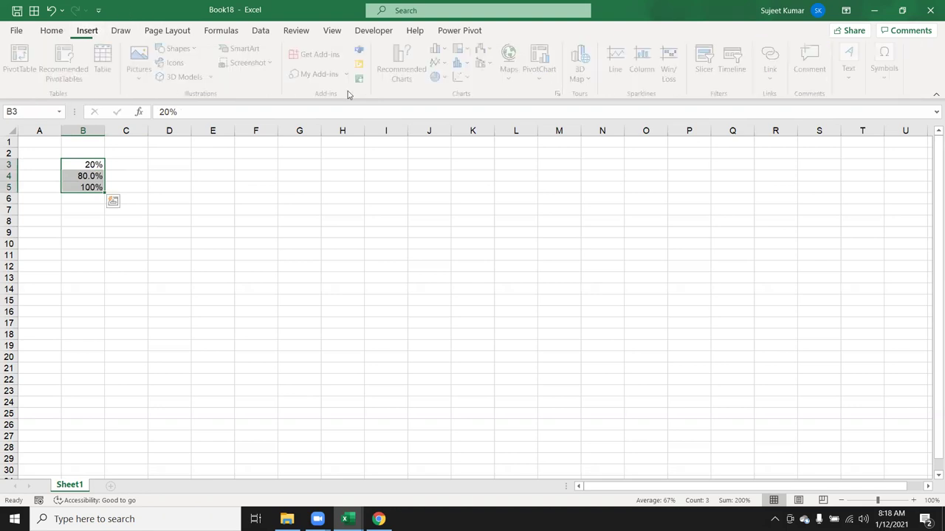
{"action": "left_click", "coordinate": [442, 77]}
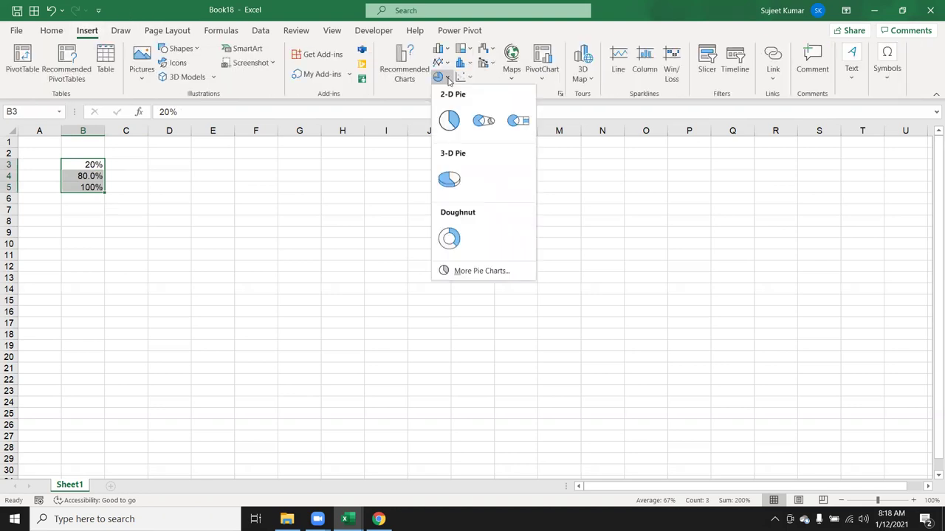
{"action": "left_click", "coordinate": [452, 239]}
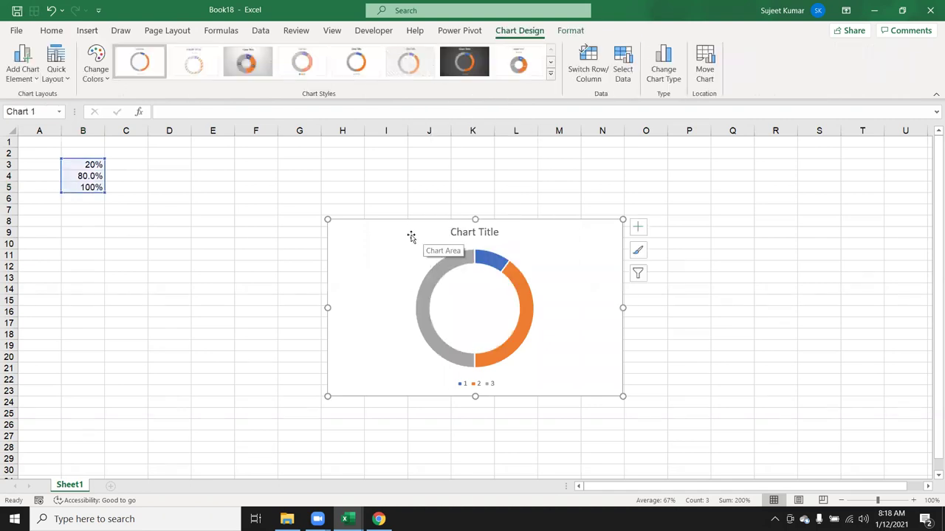
{"action": "mouse_move", "coordinate": [546, 247]}
{"action": "left_mouse_down"}
{"action": "mouse_move", "coordinate": [451, 223]}
{"action": "mouse_move", "coordinate": [411, 193]}
{"action": "left_mouse_up"}
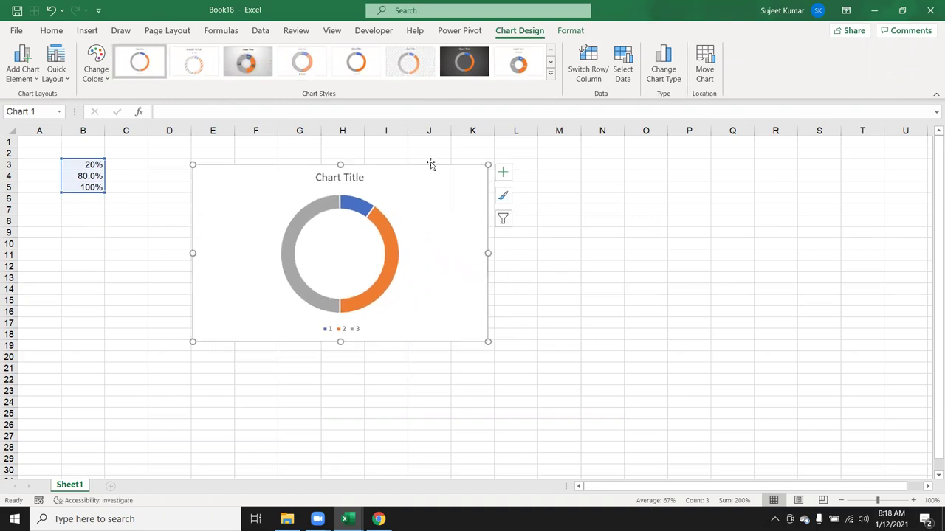
- Apply the blue chart style, enlarge the doughnut chart and delete its data labels
{"action": "left_click", "coordinate": [551, 76]}
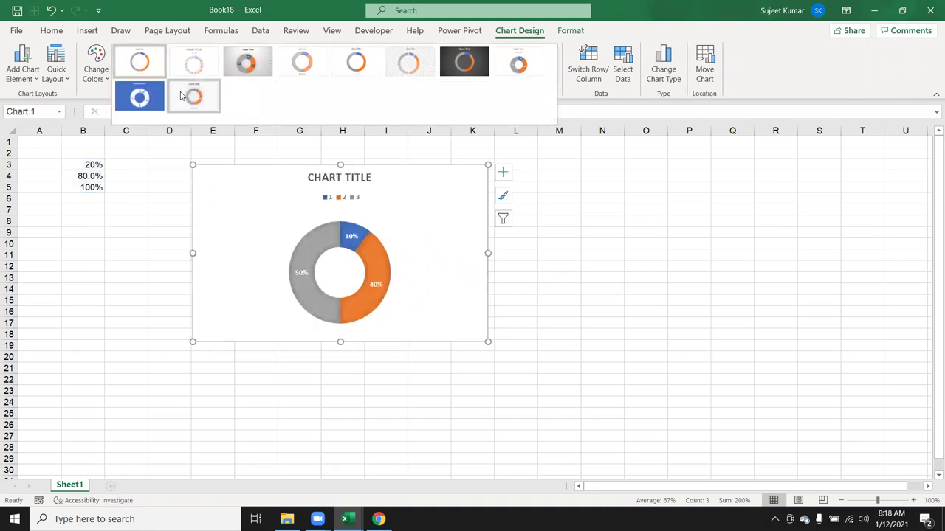
{"action": "left_click", "coordinate": [149, 96]}
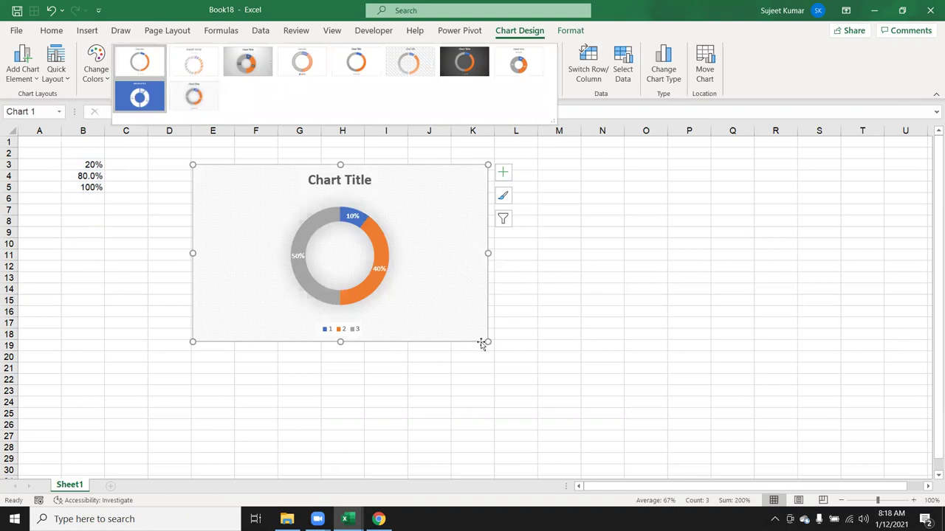
{"action": "left_click_drag", "start_coordinate": [487, 342], "coordinate": [536, 419]}
{"action": "left_click", "coordinate": [429, 326]}
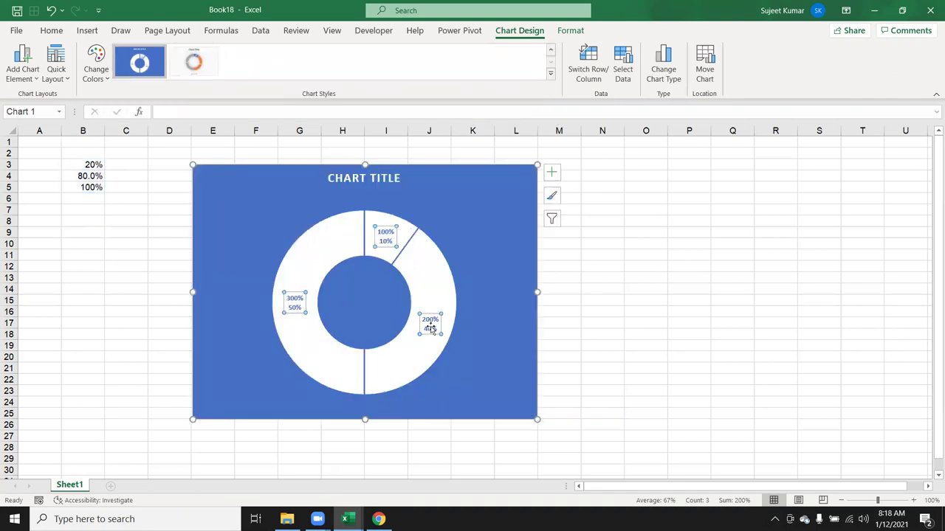
{"action": "key", "text": "Delete"}
{"action": "left_click", "coordinate": [313, 239]}
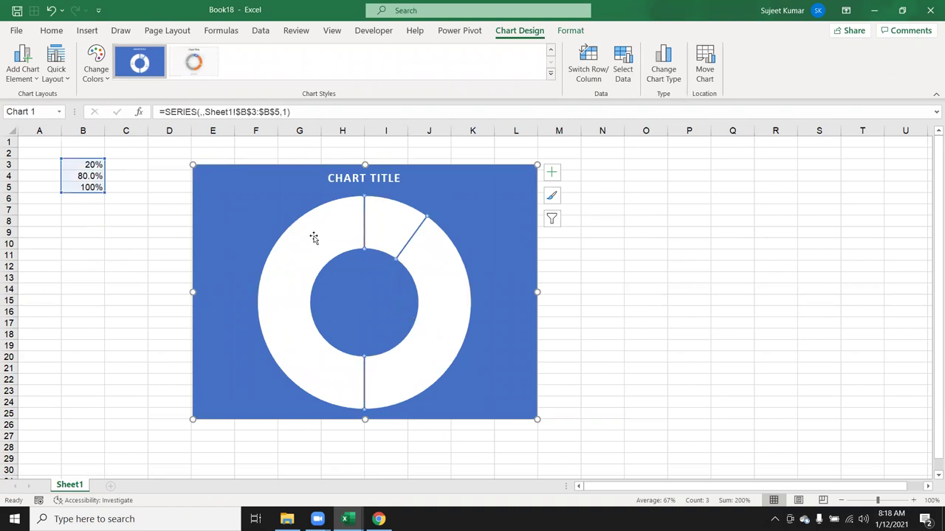
- Set the doughnut series' first-slice angle to 270°, then select its bottom half slice
{"action": "right_click", "coordinate": [313, 236]}
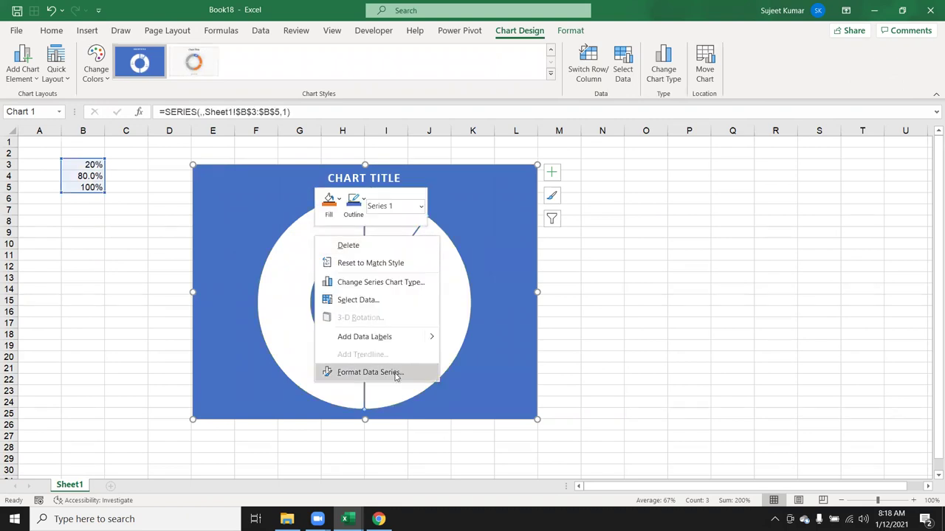
{"action": "left_click", "coordinate": [369, 372]}
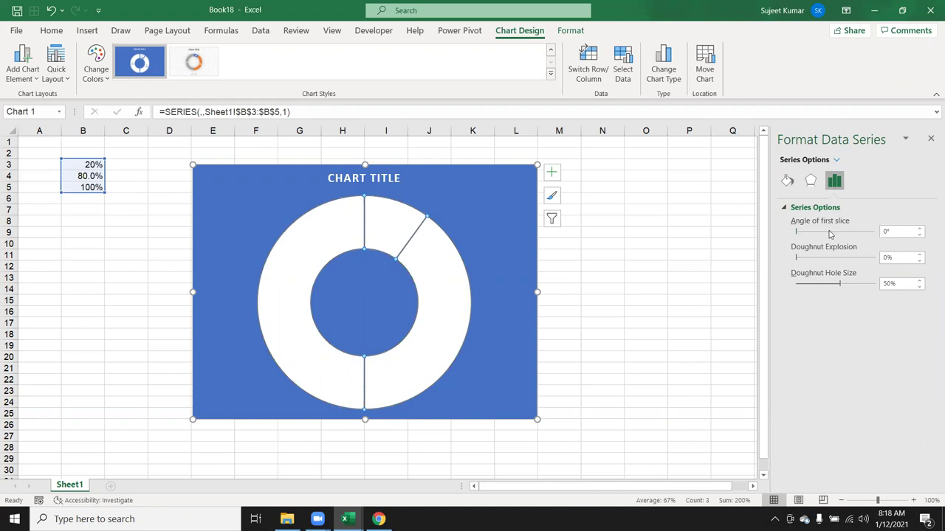
{"action": "type", "text": "270"}
{"action": "key", "text": "Return"}
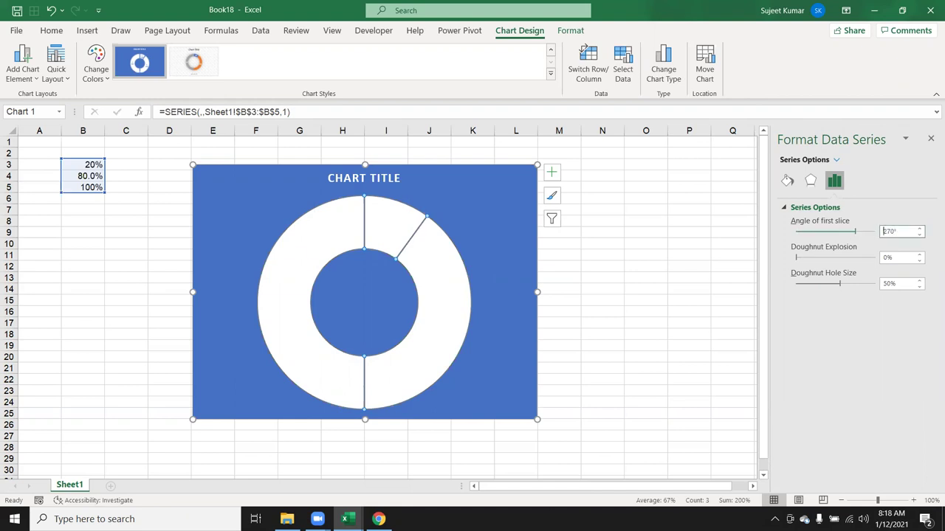
{"action": "left_click", "coordinate": [459, 329]}
{"action": "left_click", "coordinate": [491, 328]}
{"action": "left_click", "coordinate": [442, 336]}
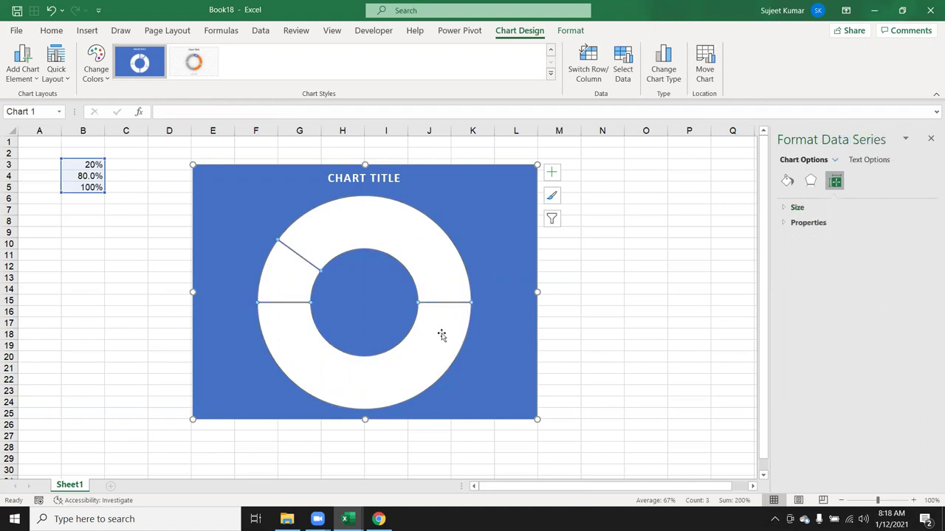
{"action": "left_click", "coordinate": [441, 335]}
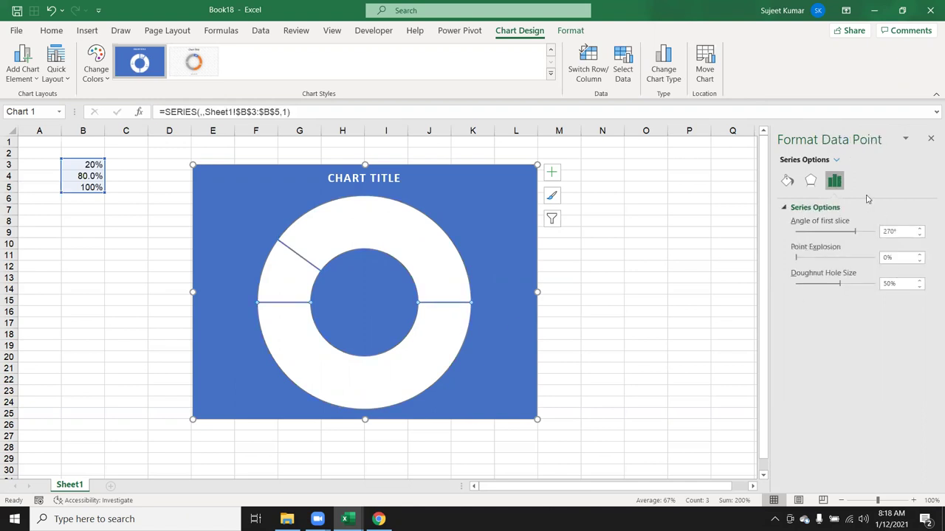
- Set the bottom half slice of the doughnut to No fill
{"action": "left_click", "coordinate": [786, 180]}
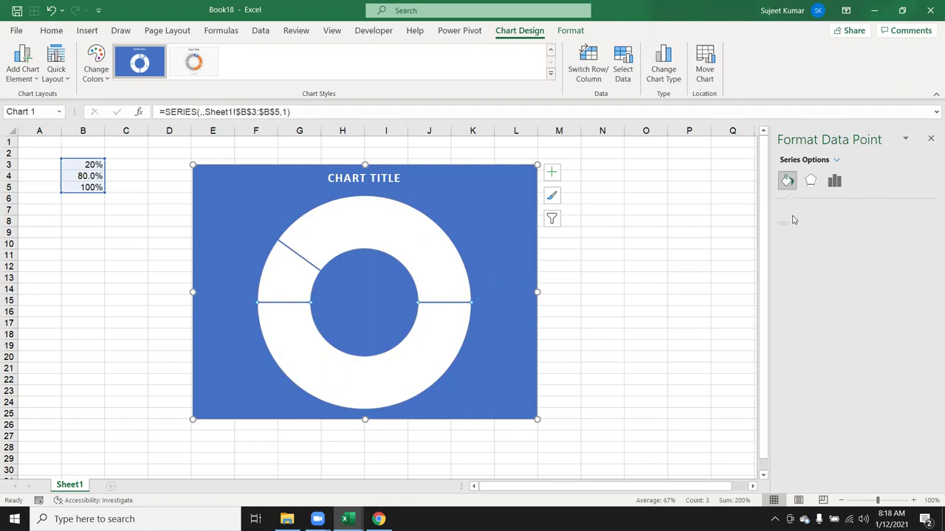
{"action": "left_click", "coordinate": [795, 225]}
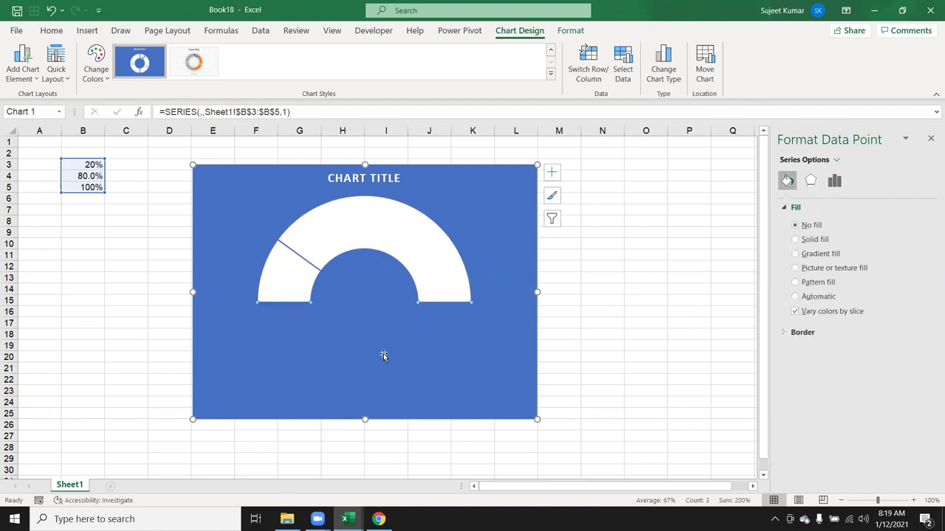
{"action": "left_click", "coordinate": [287, 284]}
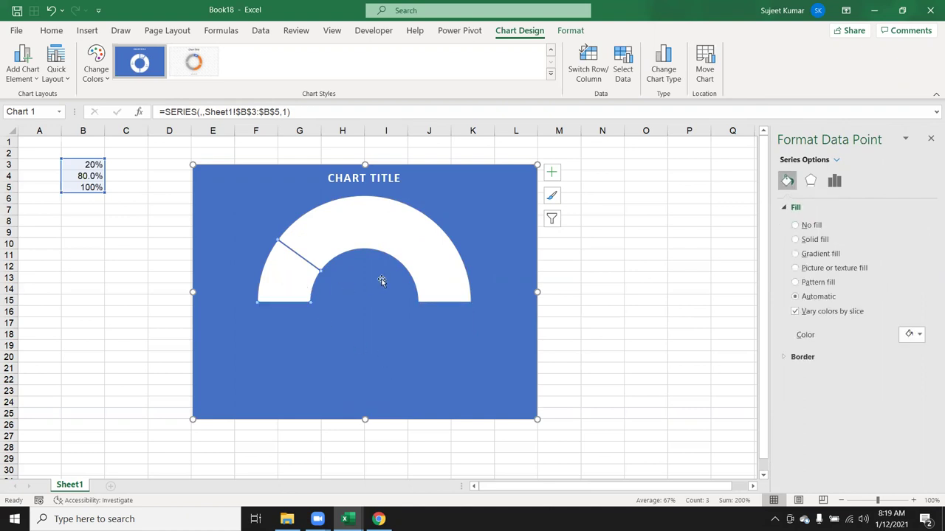
- Give the large top arc slice a solid black fill
{"action": "left_click", "coordinate": [418, 253]}
{"action": "left_click", "coordinate": [834, 180]}
{"action": "left_click", "coordinate": [787, 181]}
{"action": "left_click", "coordinate": [807, 245]}
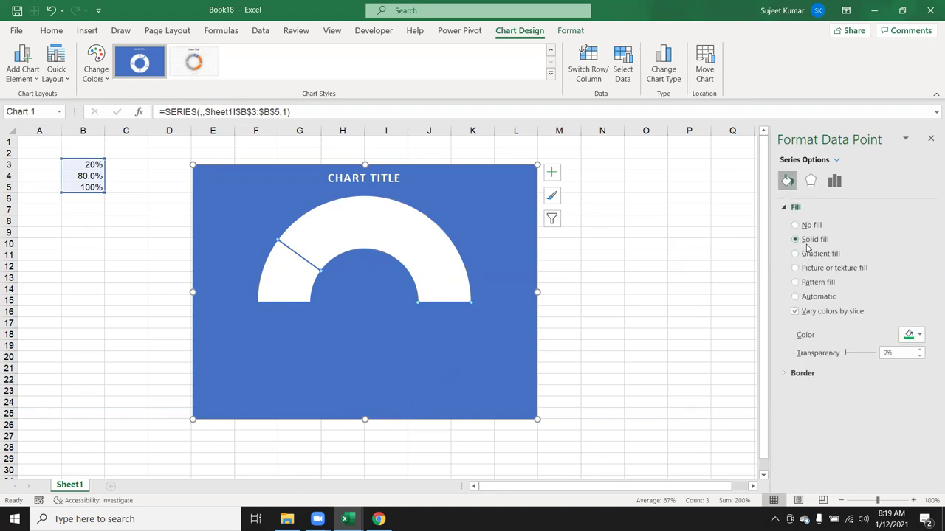
{"action": "left_click", "coordinate": [919, 336]}
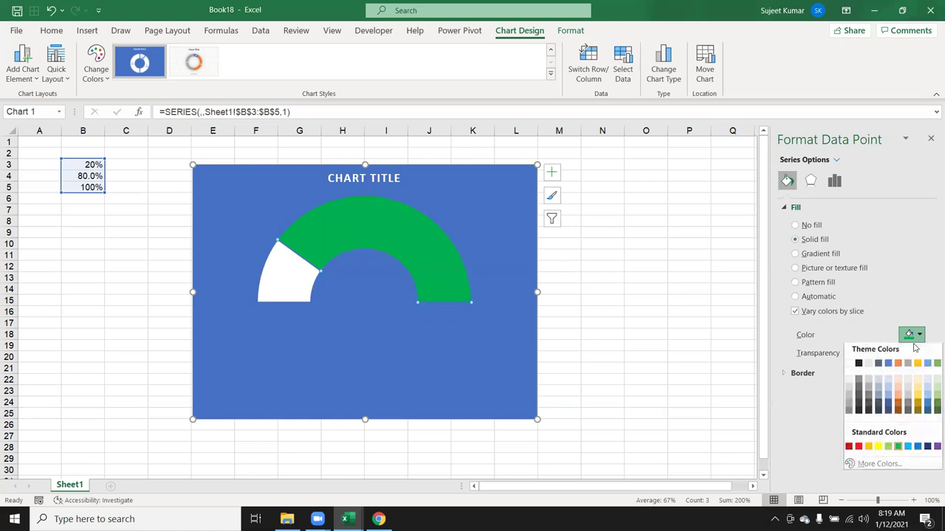
{"action": "left_click", "coordinate": [859, 369]}
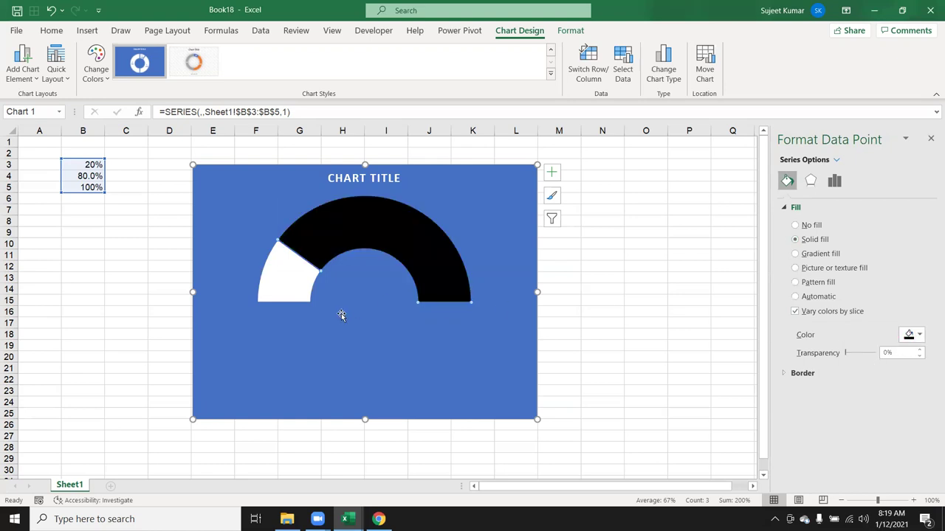
{"action": "left_click", "coordinate": [292, 306]}
{"action": "left_click_drag", "start_coordinate": [291, 306], "coordinate": [292, 309]}
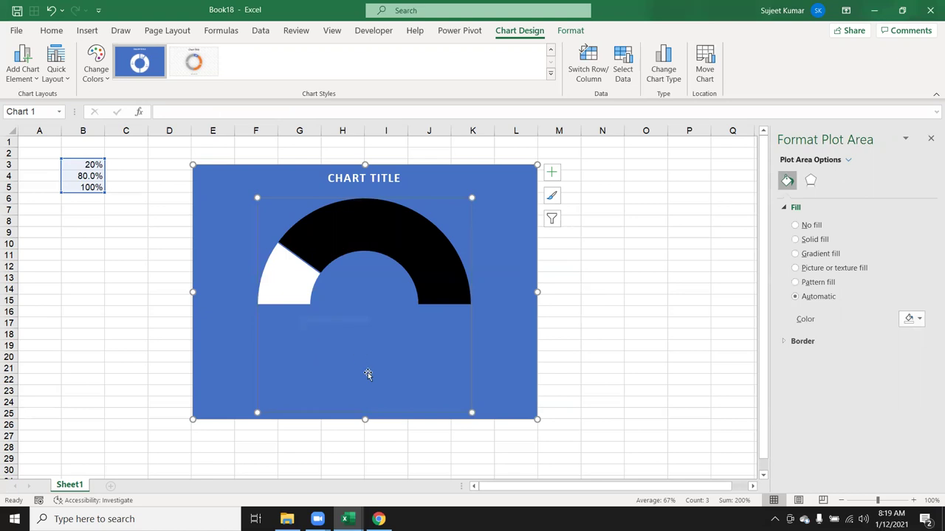
- Fill the small leading 20% slice solid grey, undoing an accidental whole-series fill
{"action": "left_click", "coordinate": [299, 297]}
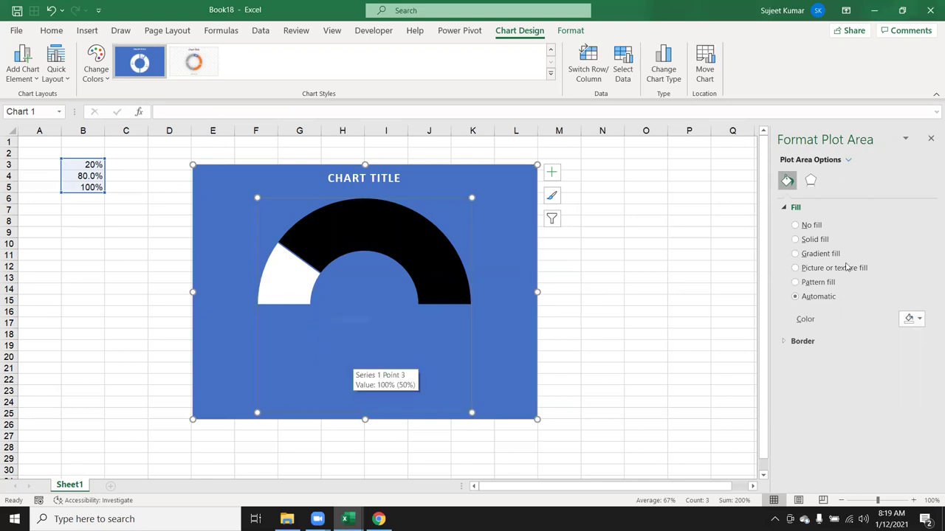
{"action": "left_click", "coordinate": [815, 240]}
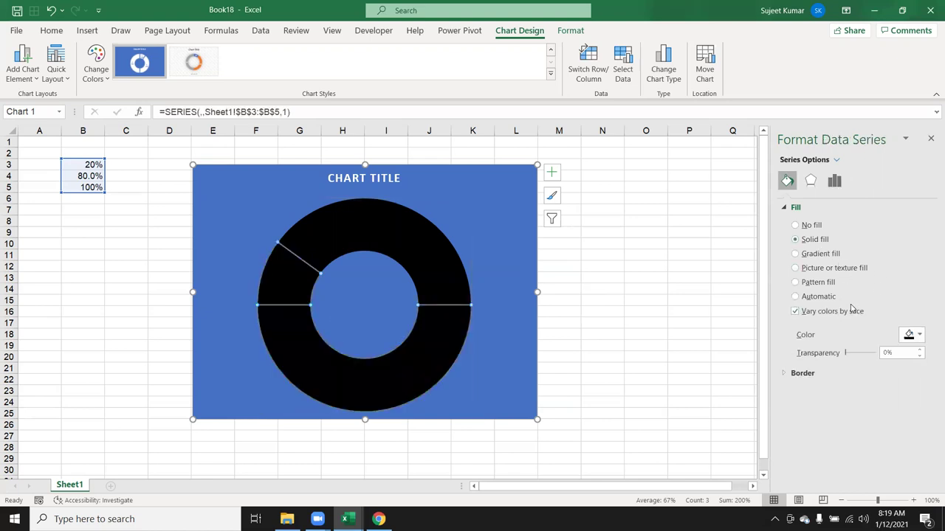
{"action": "key", "text": "ctrl+z"}
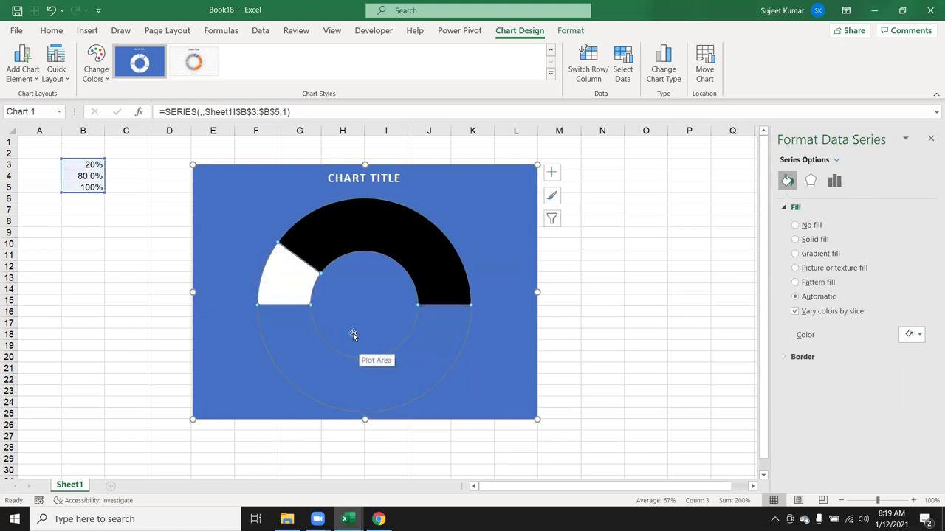
{"action": "left_click", "coordinate": [506, 356]}
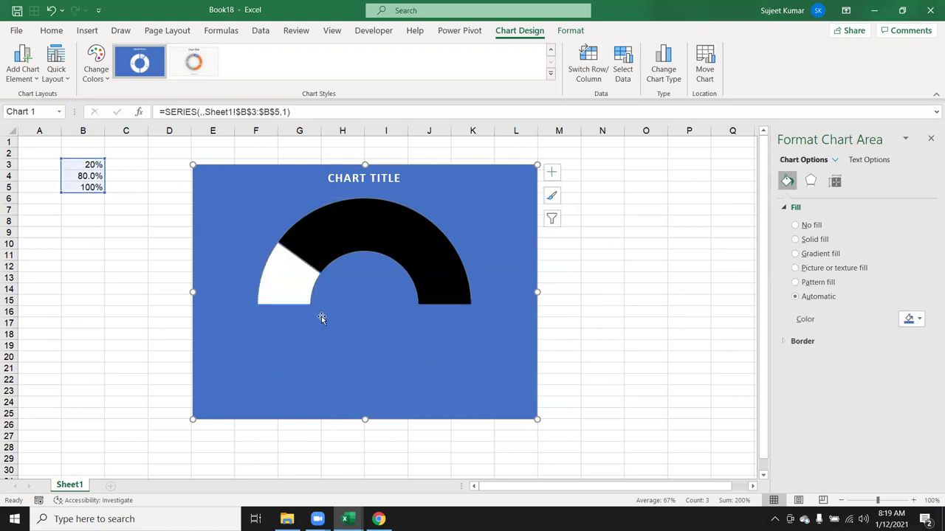
{"action": "left_click", "coordinate": [267, 293]}
{"action": "left_click", "coordinate": [268, 293]}
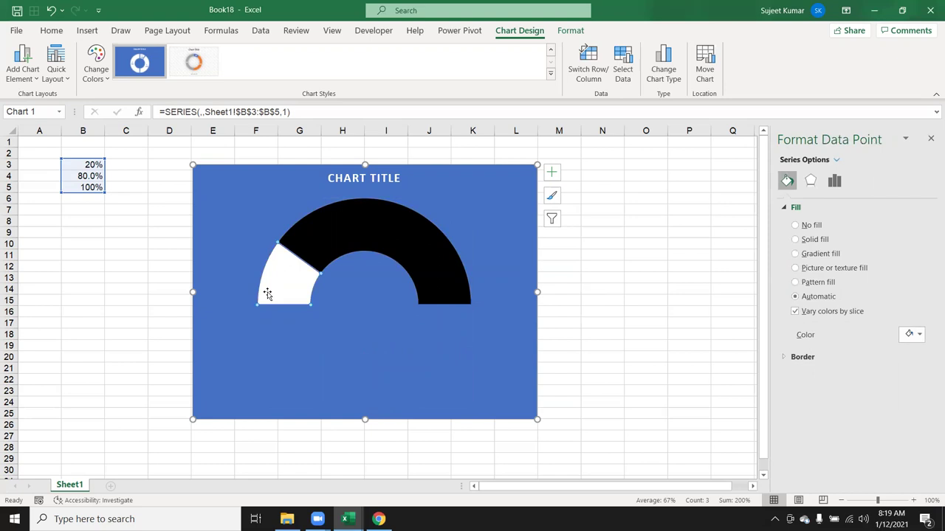
{"action": "left_click", "coordinate": [815, 240]}
{"action": "left_click", "coordinate": [919, 334]}
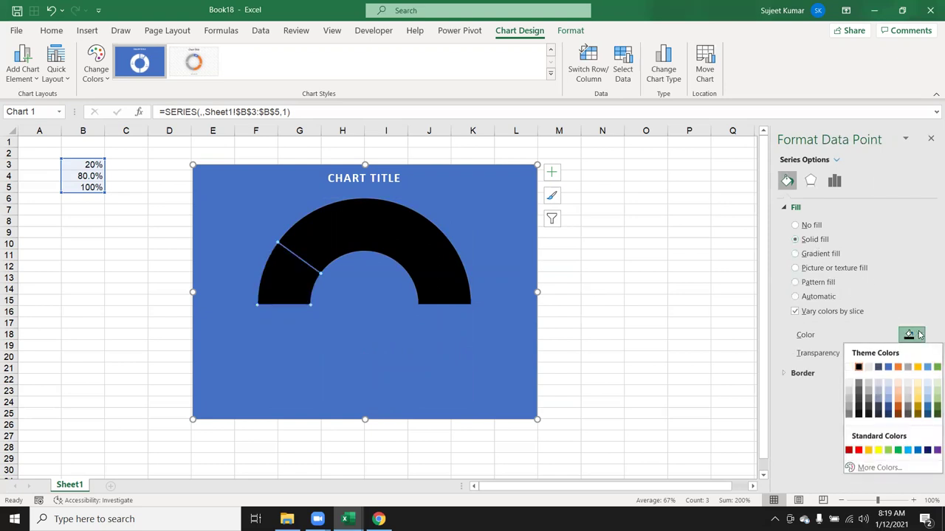
{"action": "left_click", "coordinate": [847, 407]}
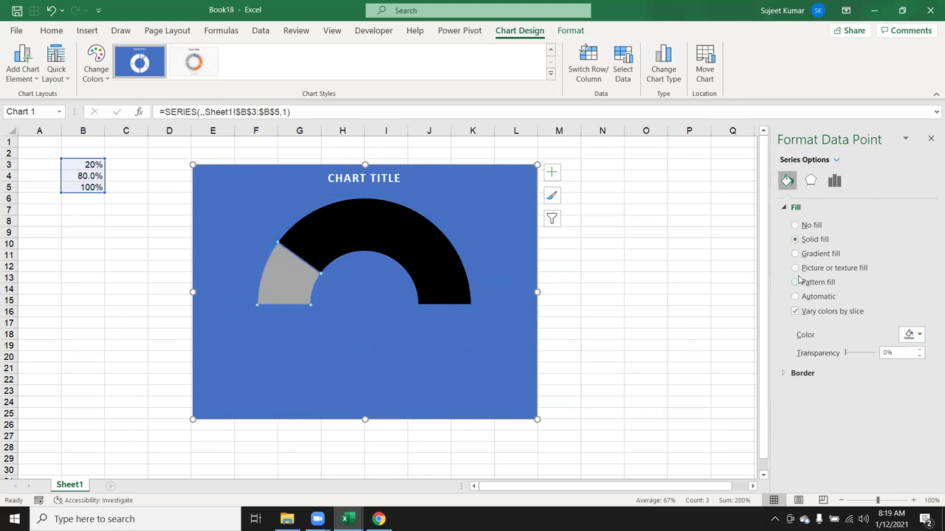
- Set the black slice's border to No line
{"action": "left_click", "coordinate": [803, 373]}
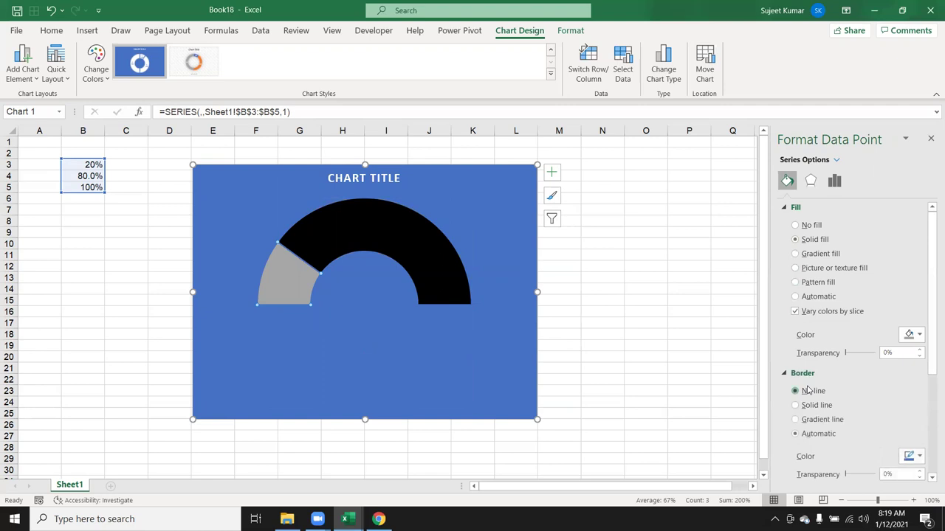
{"action": "left_click", "coordinate": [433, 245]}
{"action": "left_click", "coordinate": [813, 392]}
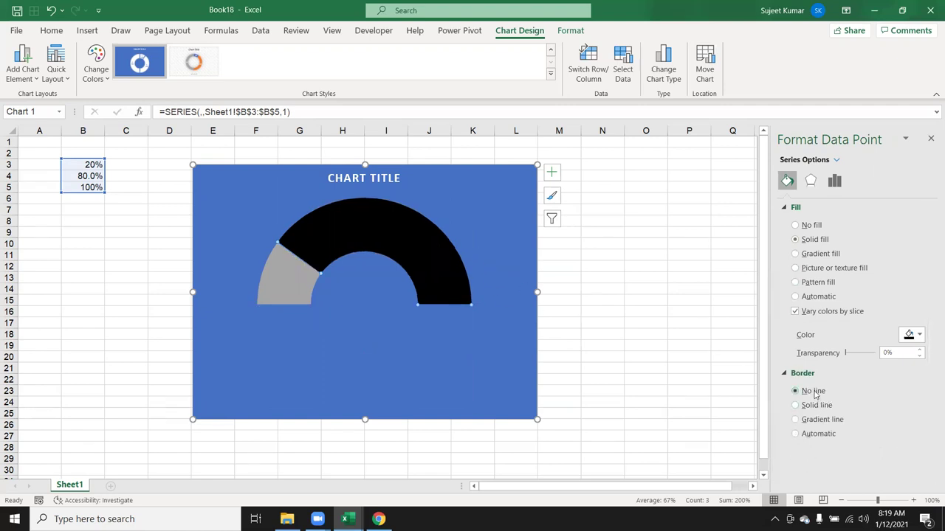
{"action": "left_click", "coordinate": [345, 376]}
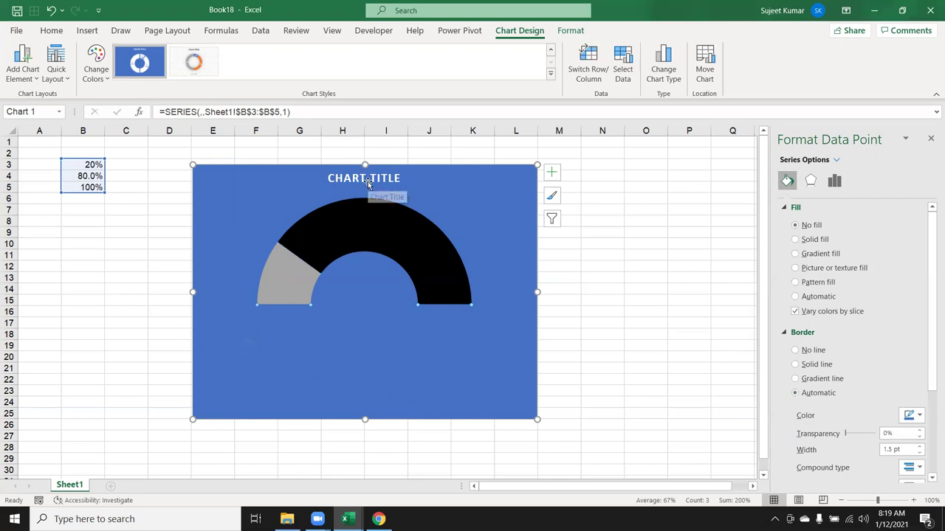
{"action": "left_click", "coordinate": [446, 298]}
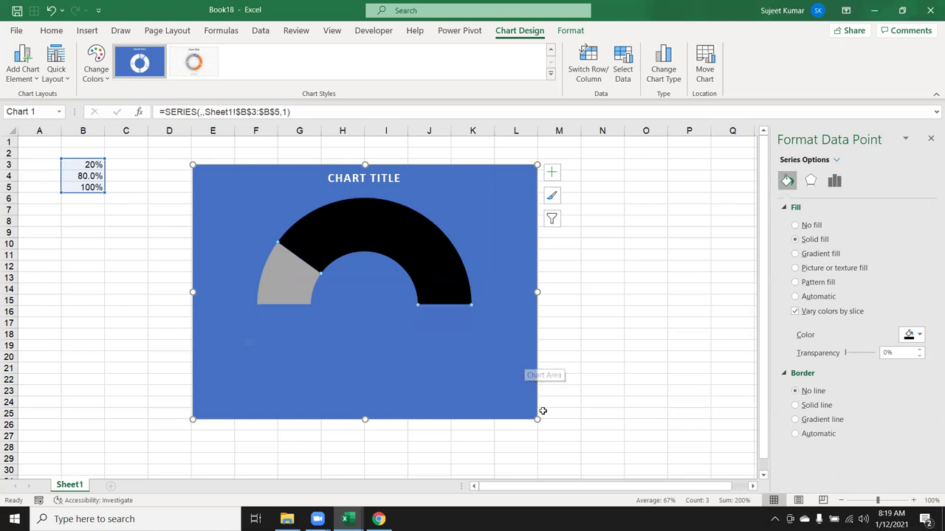
- Resize the gauge chart wider and shorter, then select the percentages in B3:B5
{"action": "mouse_move", "coordinate": [538, 420]}
{"action": "left_mouse_down"}
{"action": "mouse_move", "coordinate": [550, 340]}
{"action": "mouse_move", "coordinate": [560, 375]}
{"action": "left_mouse_up"}
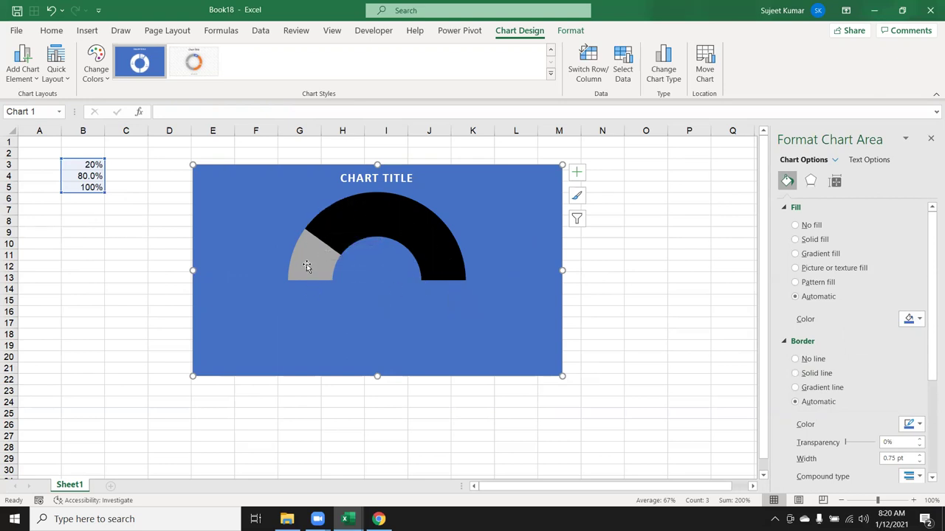
{"action": "left_click", "coordinate": [39, 256]}
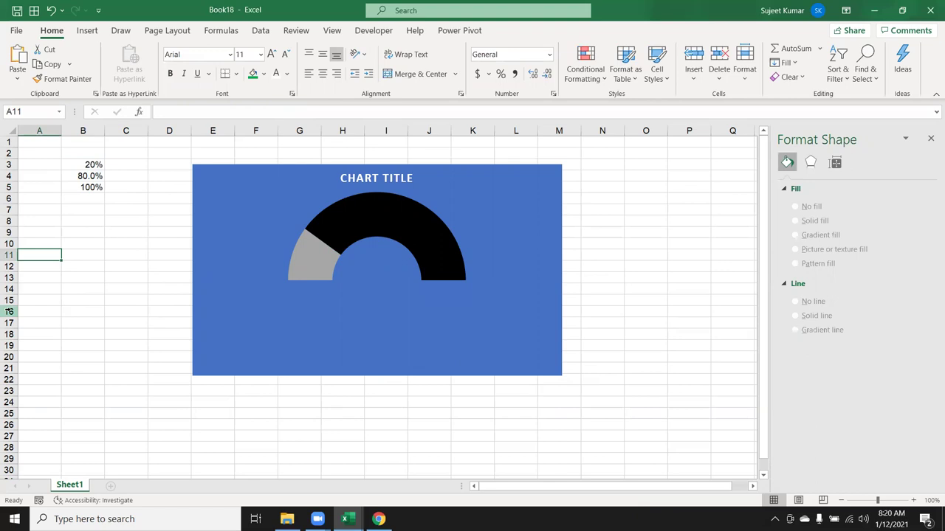
{"action": "left_click", "coordinate": [318, 262]}
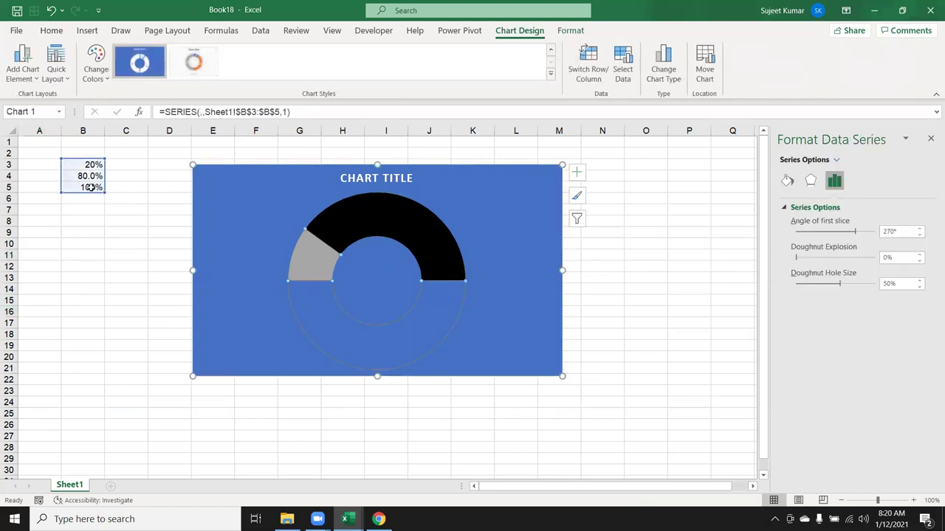
{"action": "left_click", "coordinate": [474, 217]}
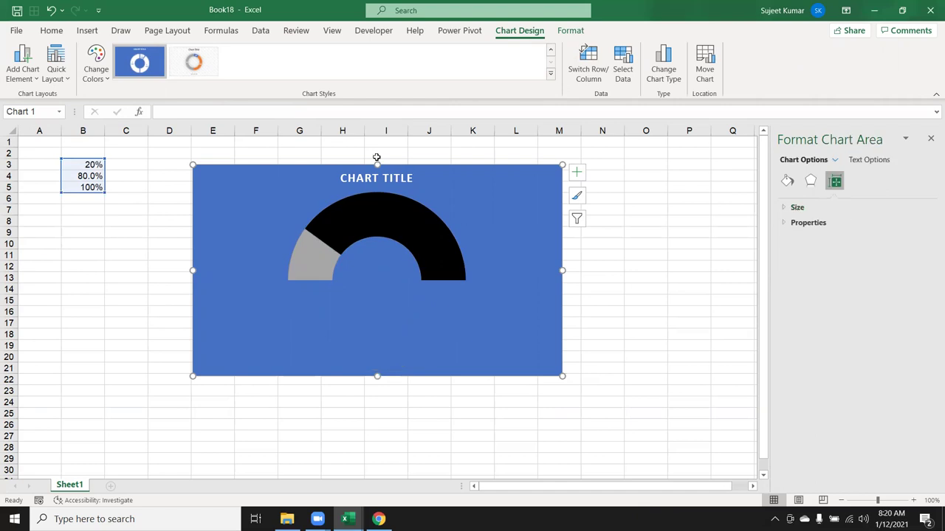
{"action": "left_click", "coordinate": [109, 208]}
{"action": "mouse_move", "coordinate": [93, 163]}
{"action": "left_mouse_down"}
{"action": "mouse_move", "coordinate": [84, 202]}
{"action": "mouse_move", "coordinate": [81, 186]}
{"action": "left_mouse_up"}
- Copy B3:B5 and paste it into B3 of a new Sheet2
{"action": "key", "text": "ctrl+c"}
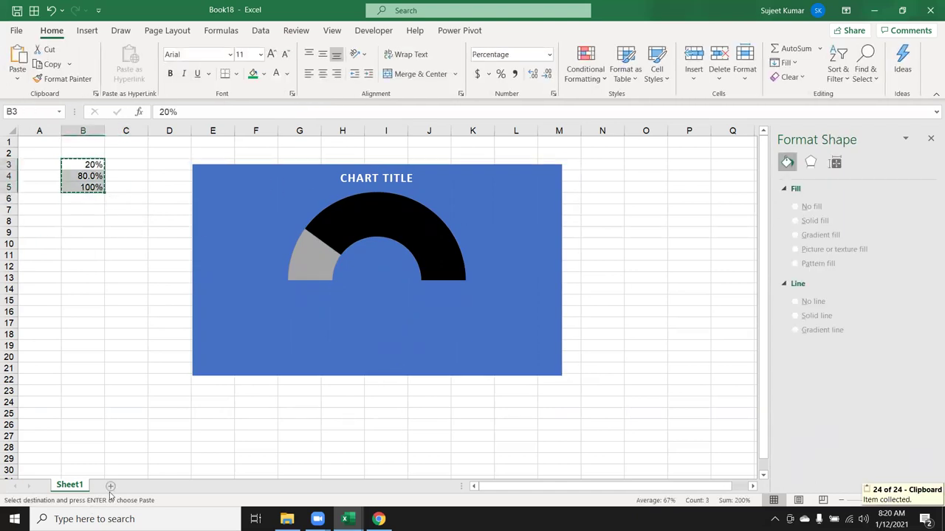
{"action": "left_click", "coordinate": [136, 486]}
{"action": "left_click", "coordinate": [76, 167]}
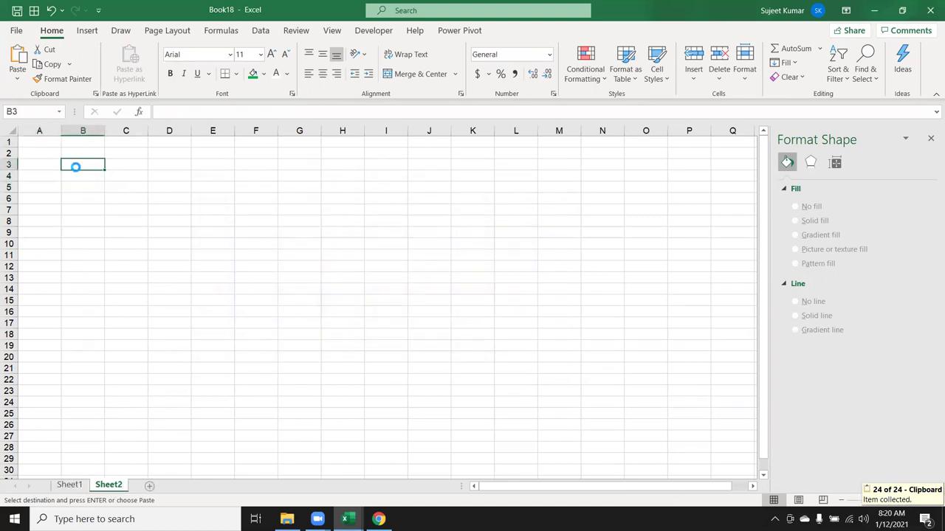
{"action": "key", "text": "ctrl+v"}
- Insert a 2-D pie chart of the pasted percentages, move it up-left, and return to Sheet1
{"action": "left_click", "coordinate": [89, 33]}
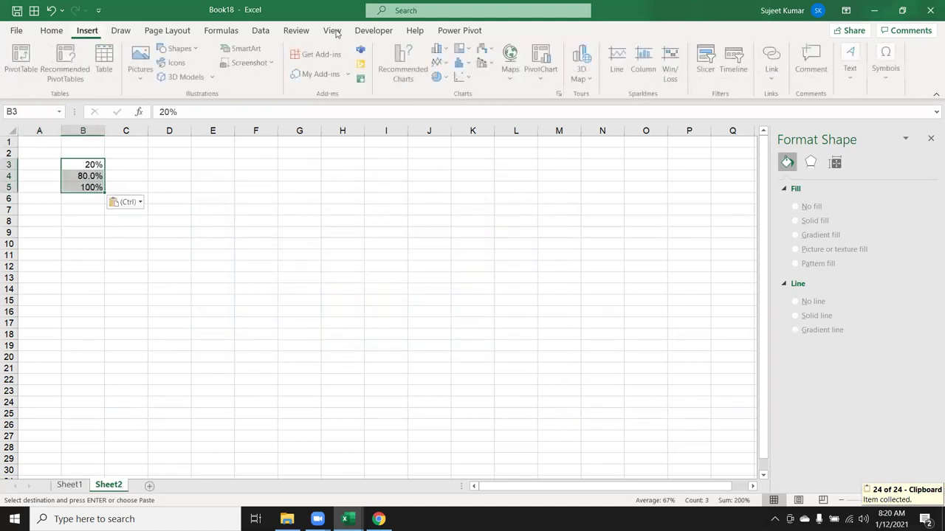
{"action": "left_click", "coordinate": [439, 77]}
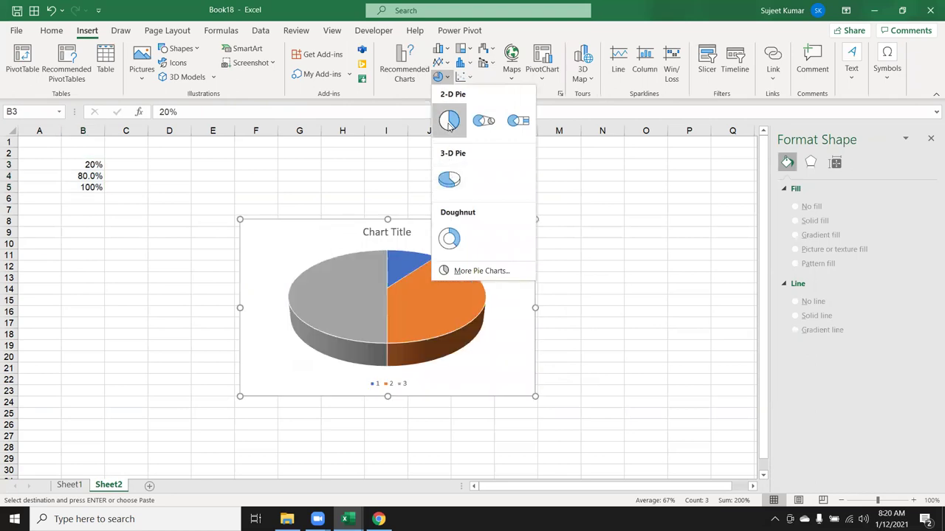
{"action": "left_click", "coordinate": [449, 120]}
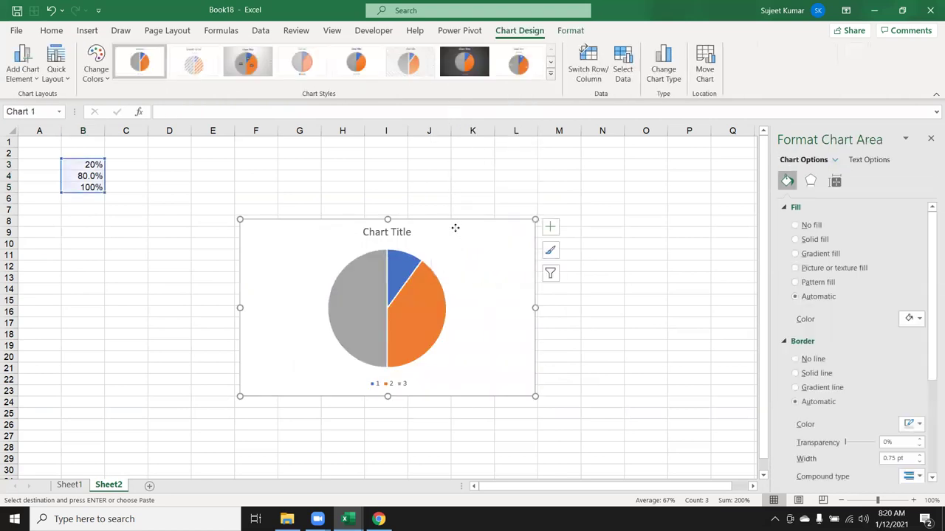
{"action": "left_click_drag", "start_coordinate": [458, 231], "coordinate": [409, 201]}
{"action": "left_click", "coordinate": [302, 270]}
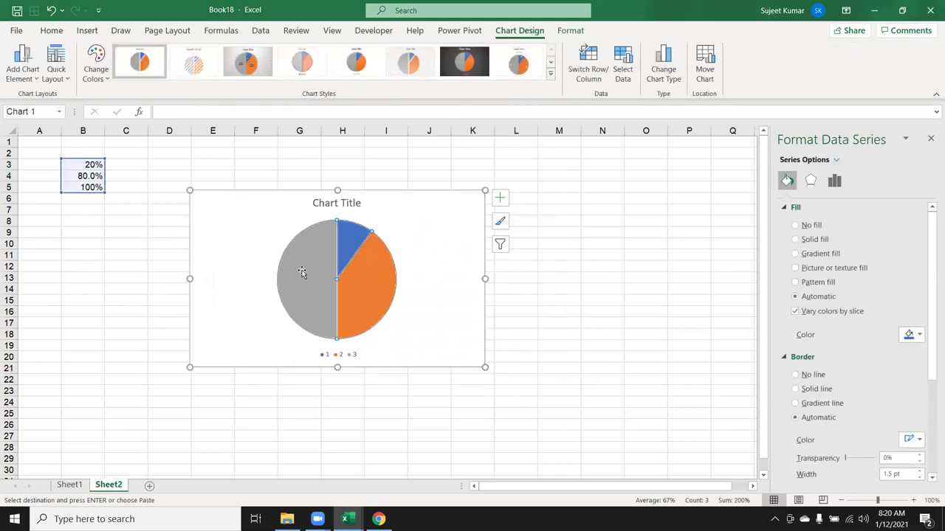
{"action": "left_click", "coordinate": [302, 271]}
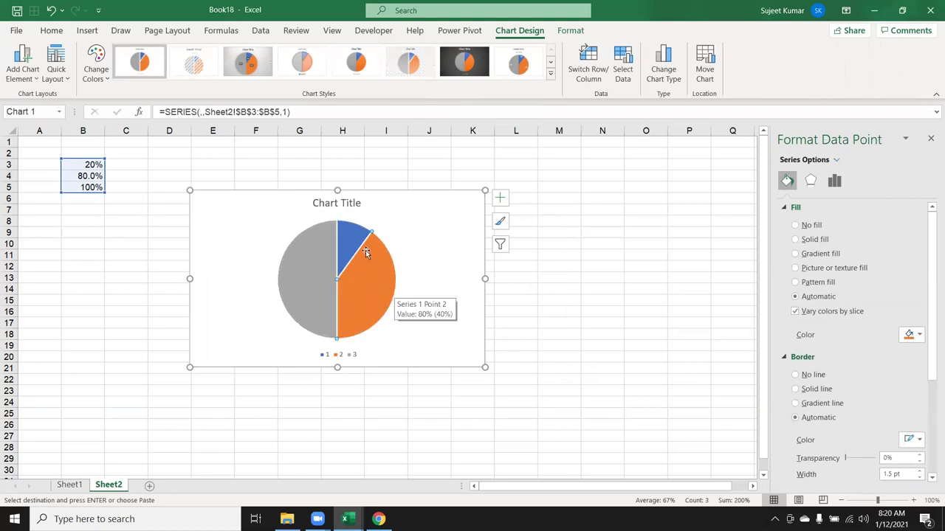
{"action": "left_click", "coordinate": [70, 485]}
{"action": "left_click", "coordinate": [121, 411]}
- Test the gauge by entering 30, 40, 80, then 90 in B3, and switch to Sheet2
{"action": "left_click", "coordinate": [96, 211]}
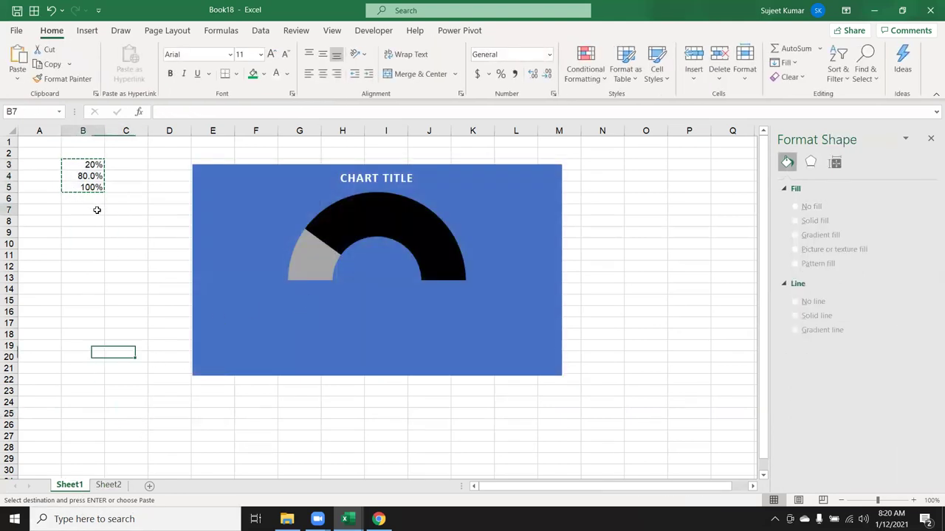
{"action": "left_click", "coordinate": [76, 163]}
{"action": "type", "text": "30"}
{"action": "key", "text": "Return"}
{"action": "left_click", "coordinate": [76, 164]}
{"action": "type", "text": "40"}
{"action": "key", "text": "Return"}
{"action": "left_click", "coordinate": [76, 164]}
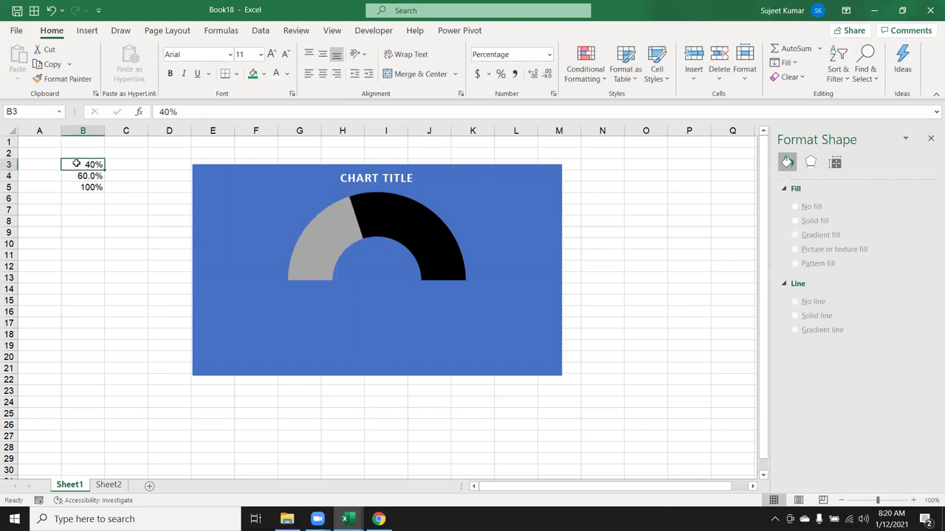
{"action": "type", "text": "80"}
{"action": "key", "text": "Return"}
{"action": "left_click", "coordinate": [76, 164]}
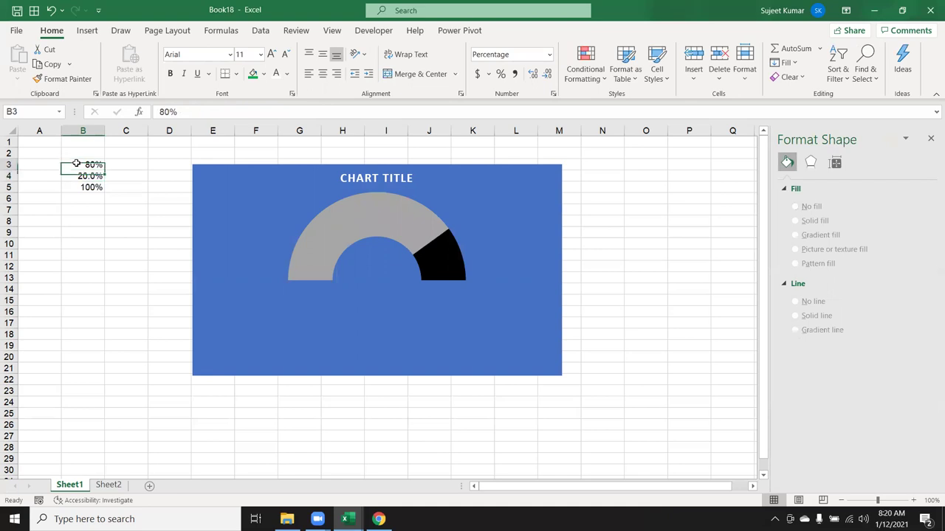
{"action": "type", "text": "90"}
{"action": "key", "text": "Return"}
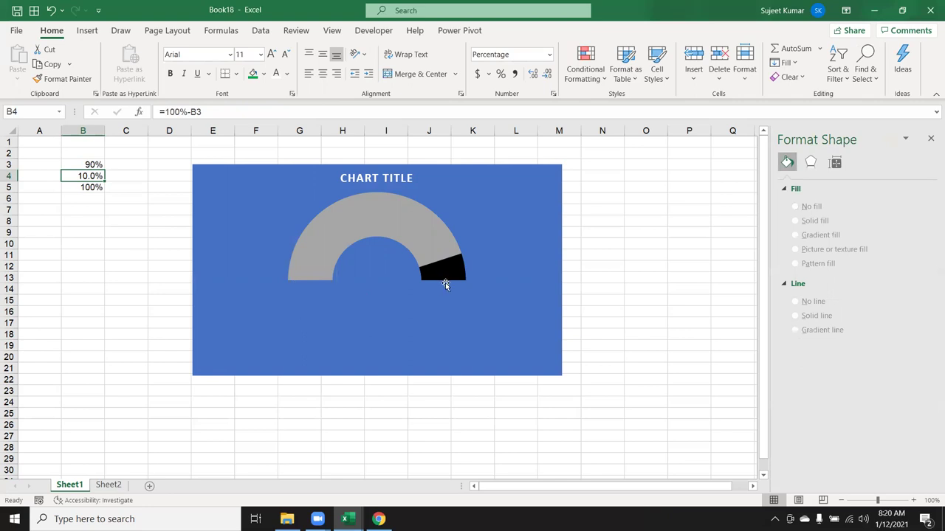
{"action": "mouse_move", "coordinate": [444, 270]}
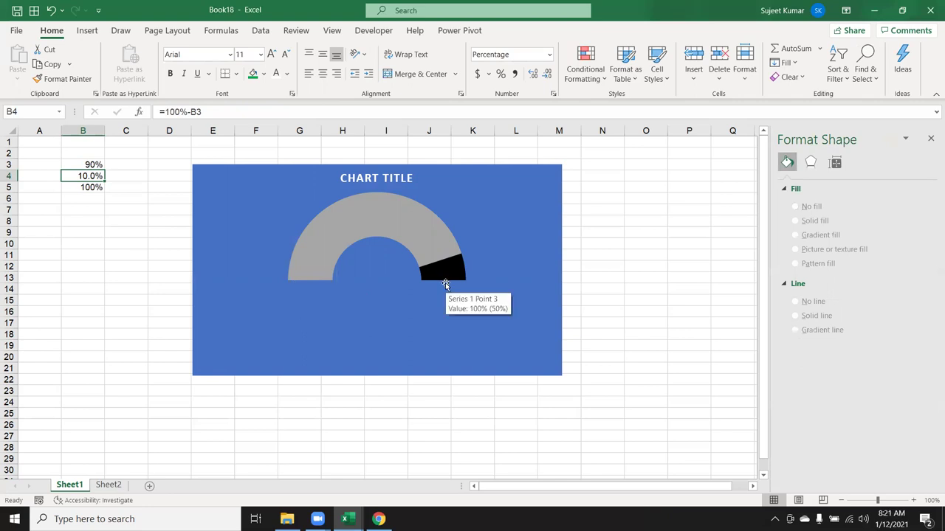
{"action": "left_click", "coordinate": [109, 485]}
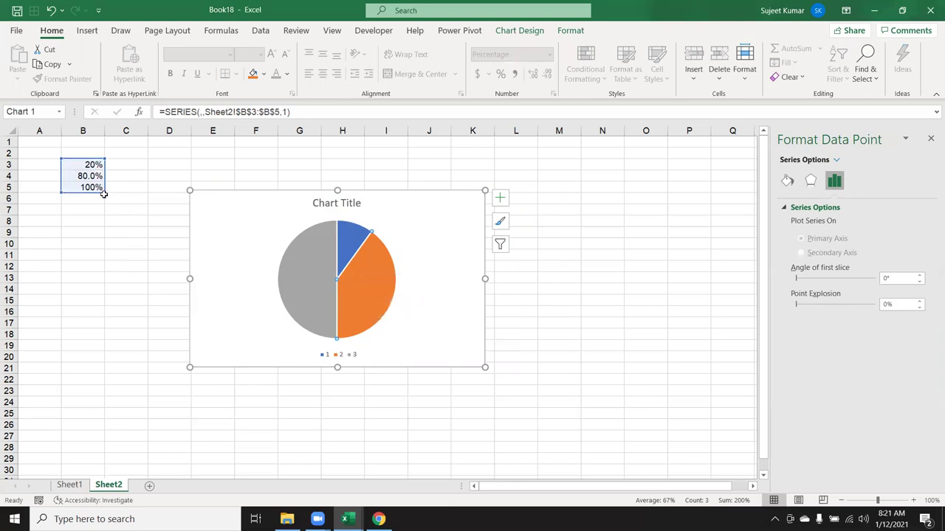
- Try shorter pie data ranges, restore B3:B5, and set the first-slice angle to 270°
{"action": "left_click_drag", "start_coordinate": [103, 192], "coordinate": [98, 185]}
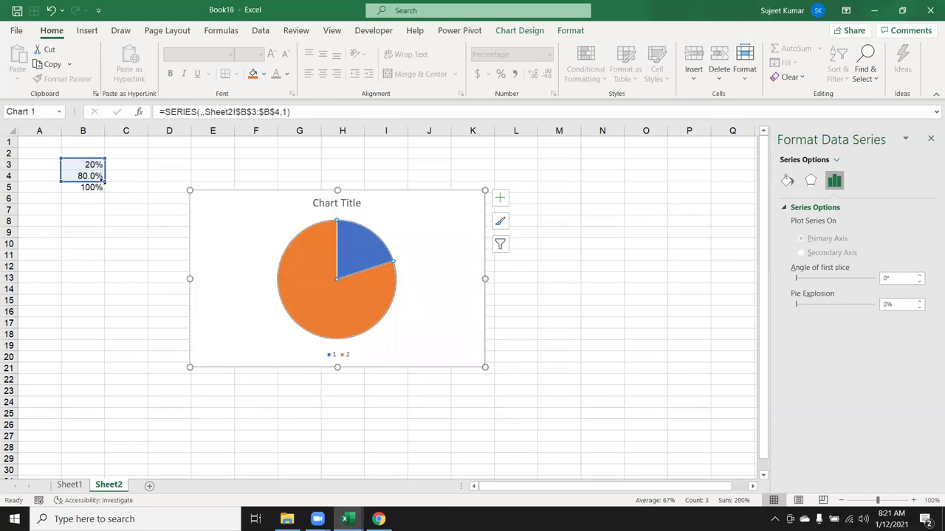
{"action": "left_click_drag", "start_coordinate": [106, 182], "coordinate": [106, 169]}
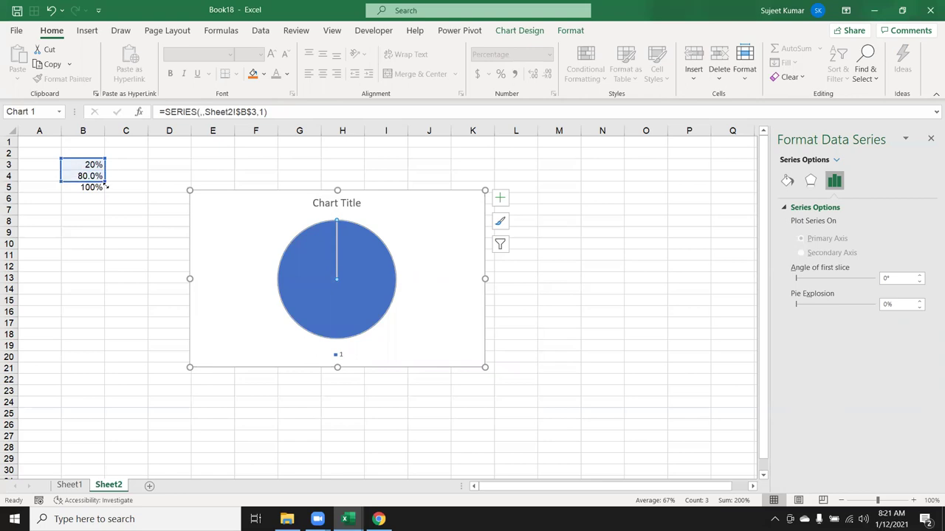
{"action": "left_click_drag", "start_coordinate": [105, 169], "coordinate": [105, 192]}
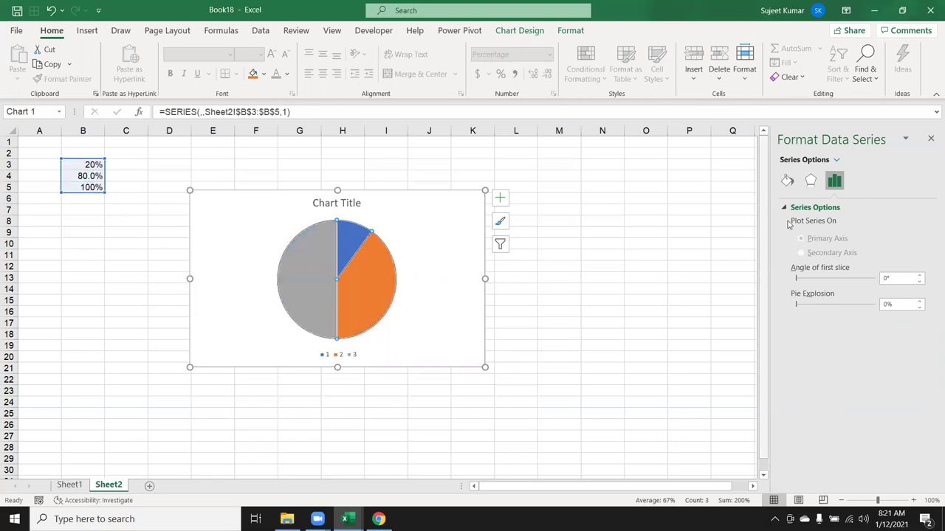
{"action": "double_click", "coordinate": [893, 278]}
{"action": "type", "text": "270"}
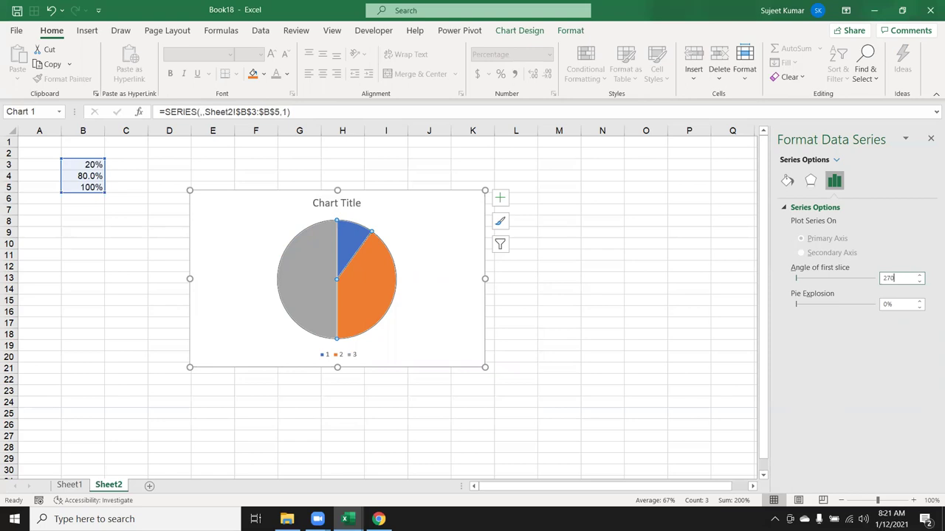
{"action": "key", "text": "Return"}
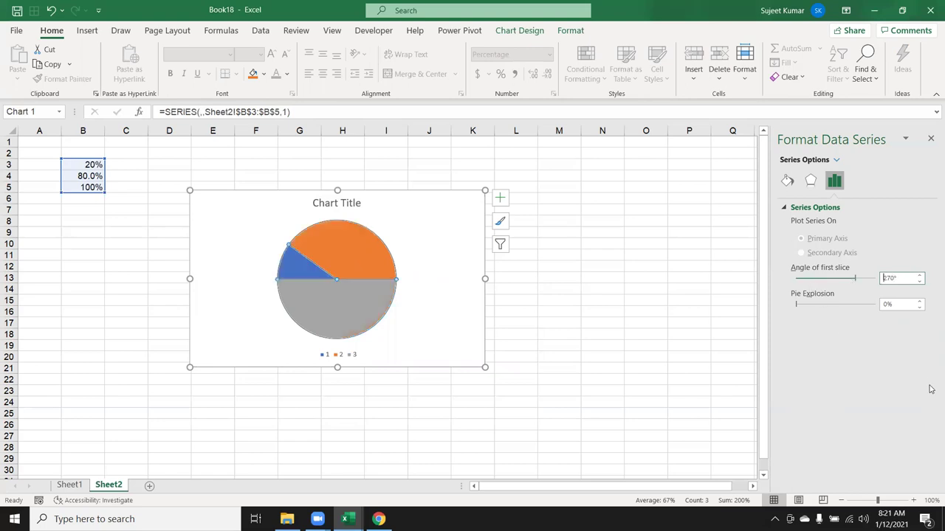
{"action": "left_click", "coordinate": [248, 317]}
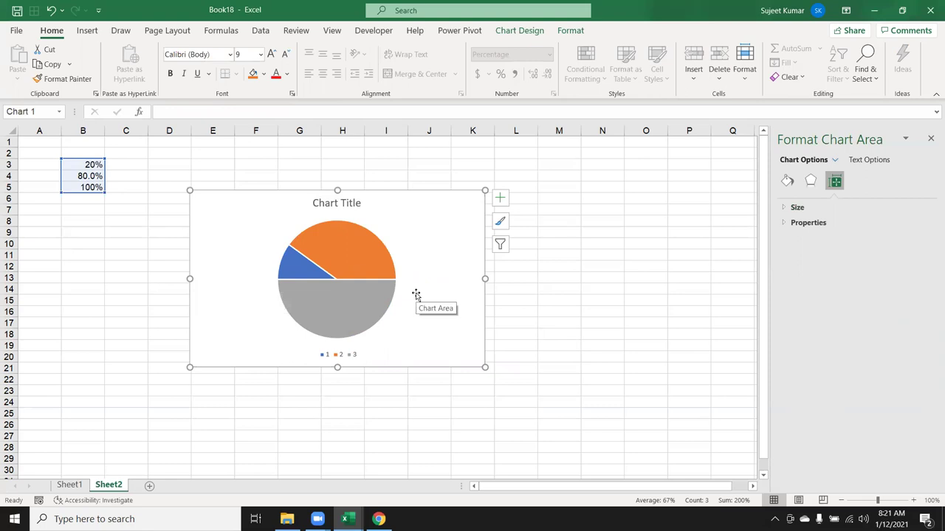
- Make the grey bottom half slice of the pie invisible
{"action": "left_click", "coordinate": [371, 307]}
{"action": "left_click", "coordinate": [372, 307]}
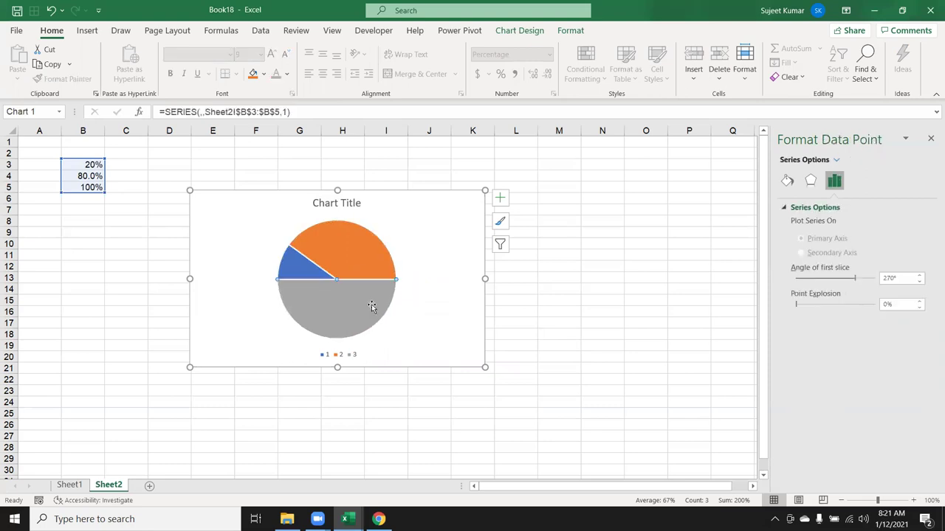
{"action": "left_click", "coordinate": [787, 180]}
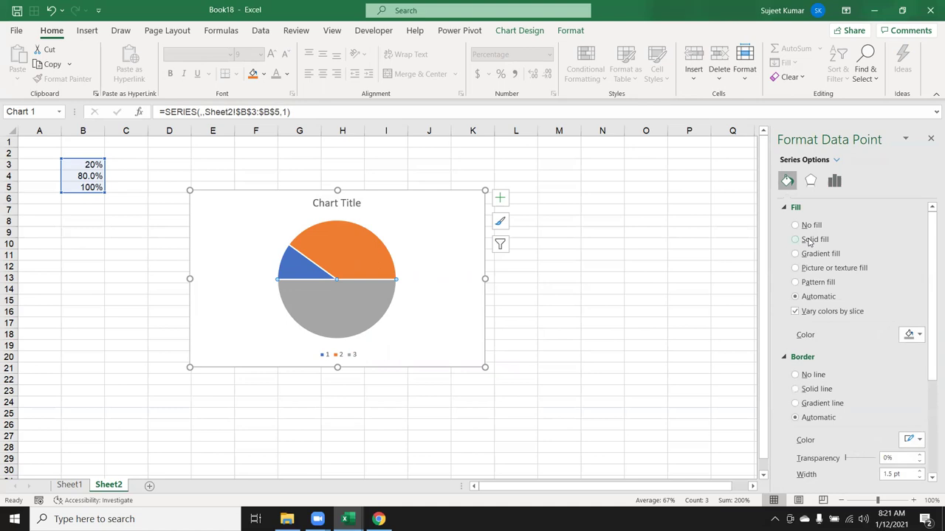
{"action": "left_click", "coordinate": [811, 226]}
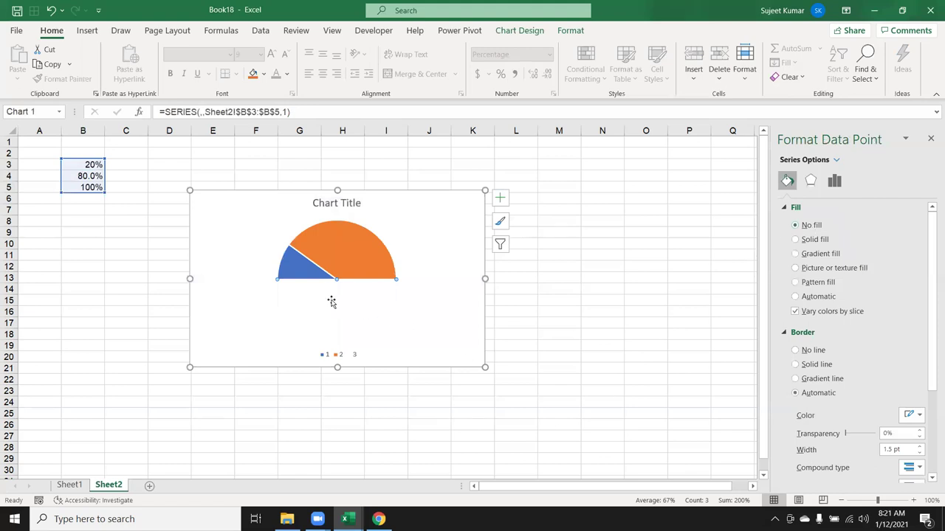
- Drag the plot area's corner handles outward so the half-pie grows, then select the orange slice
{"action": "left_click", "coordinate": [285, 243]}
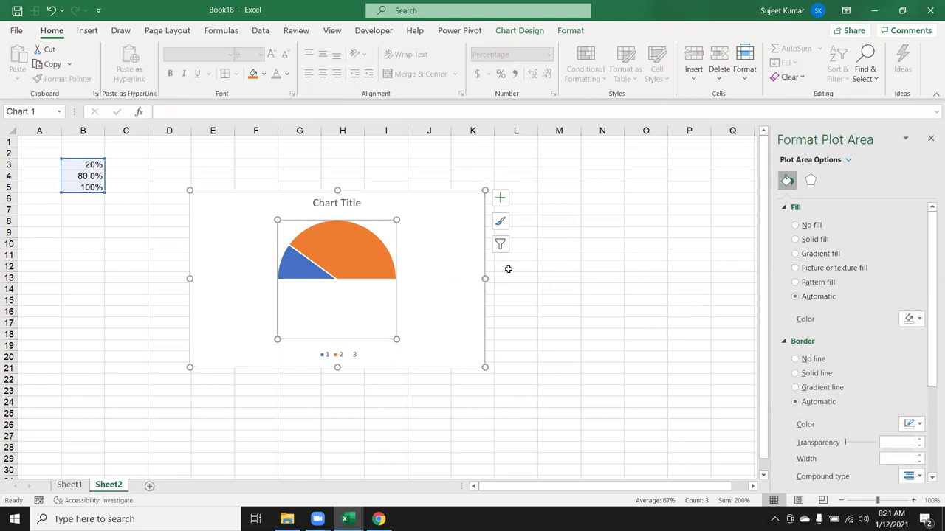
{"action": "left_click_drag", "start_coordinate": [395, 339], "coordinate": [417, 359]}
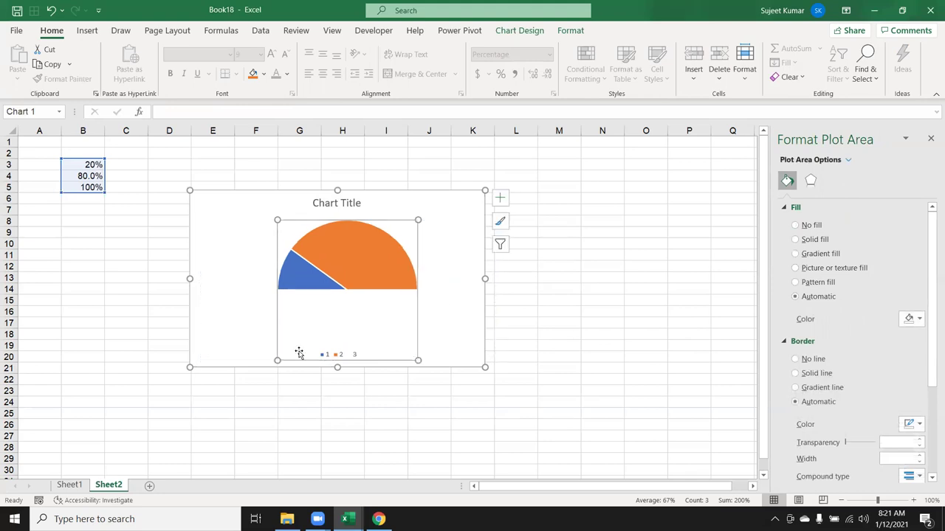
{"action": "left_click", "coordinate": [305, 354]}
{"action": "left_click", "coordinate": [320, 353]}
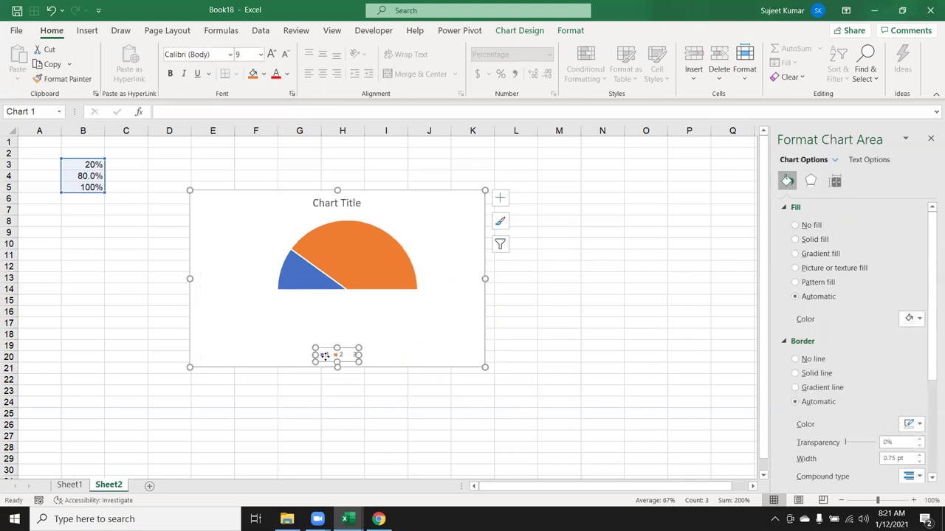
{"action": "left_click", "coordinate": [326, 357]}
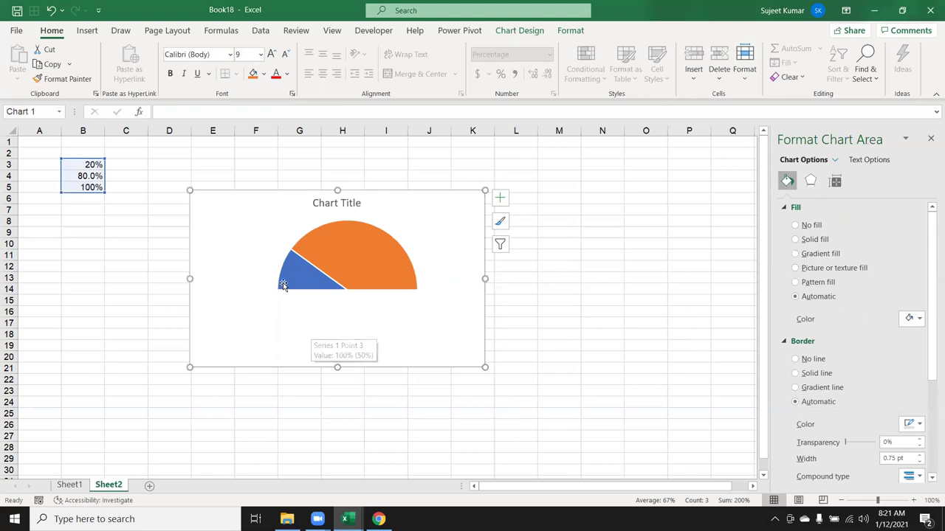
{"action": "left_click", "coordinate": [322, 349]}
{"action": "left_click", "coordinate": [367, 342]}
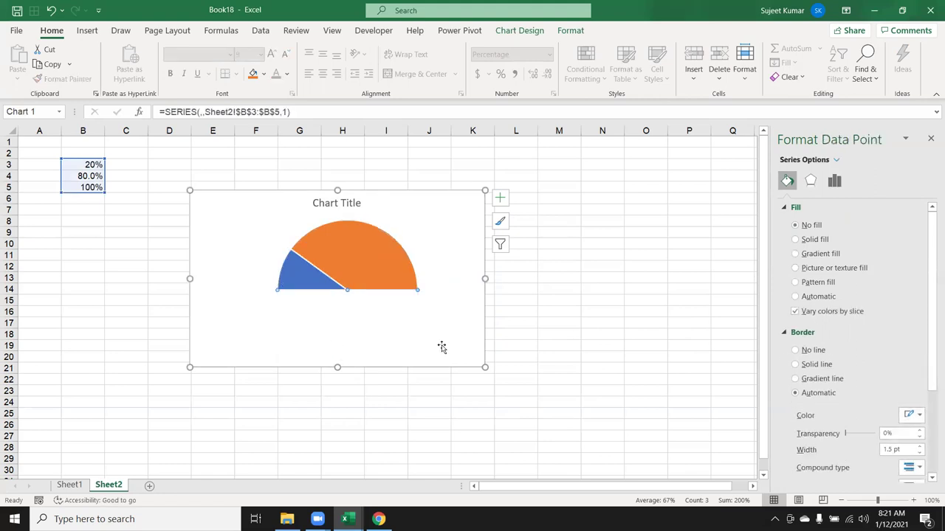
{"action": "left_click", "coordinate": [429, 339]}
{"action": "left_click", "coordinate": [395, 230]}
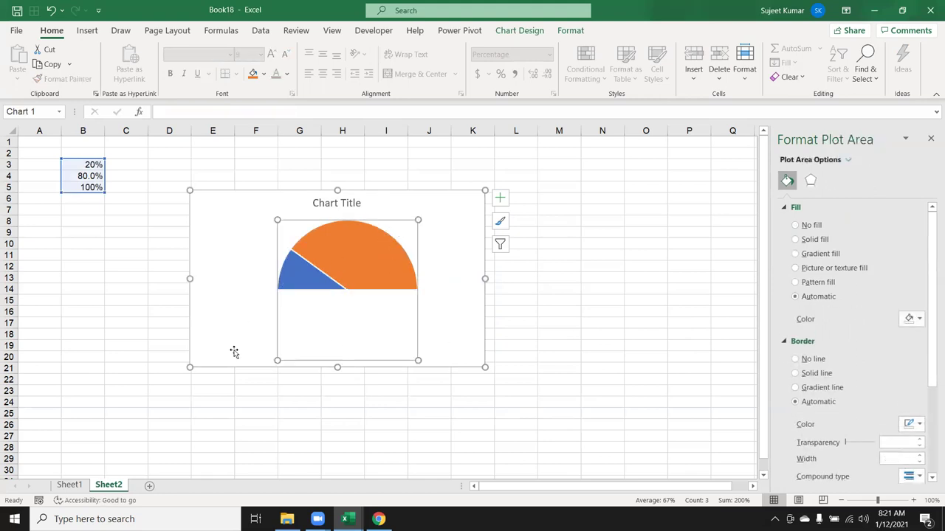
{"action": "left_click_drag", "start_coordinate": [278, 360], "coordinate": [234, 368]}
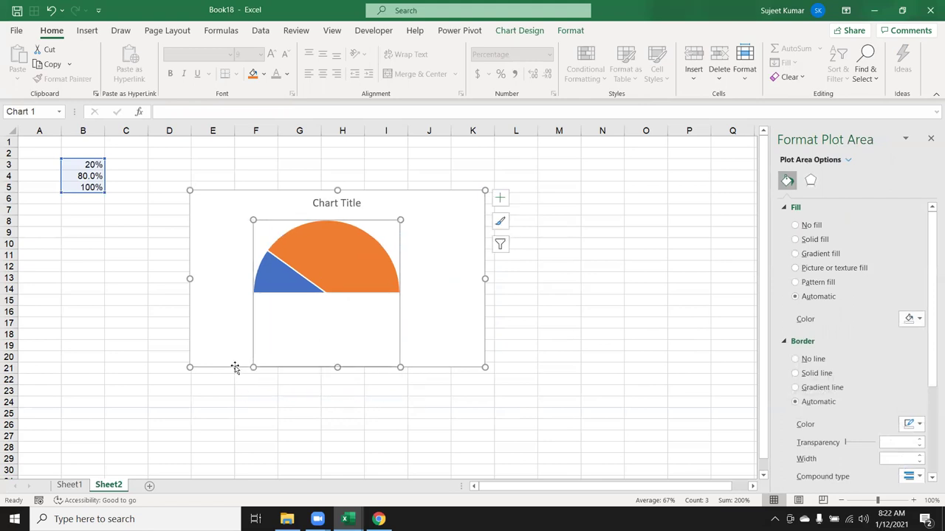
{"action": "left_click", "coordinate": [345, 257]}
{"action": "left_click", "coordinate": [345, 258]}
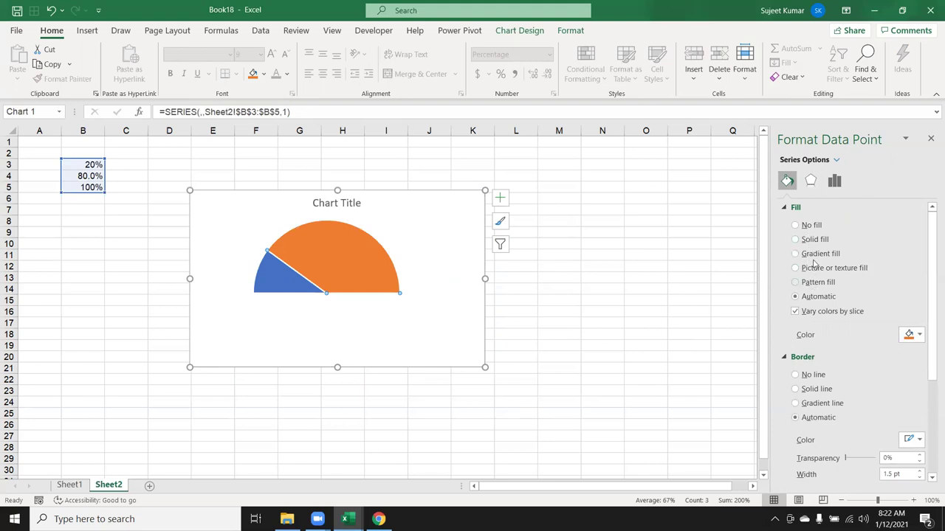
- Give the large slice a solid red fill and the small slice green
{"action": "left_click", "coordinate": [815, 240]}
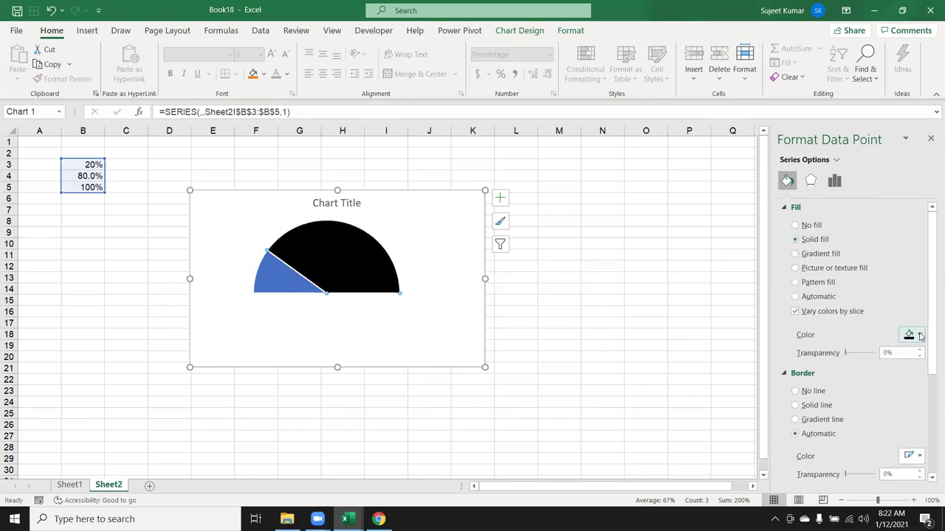
{"action": "left_click", "coordinate": [913, 334]}
{"action": "left_click", "coordinate": [859, 450]}
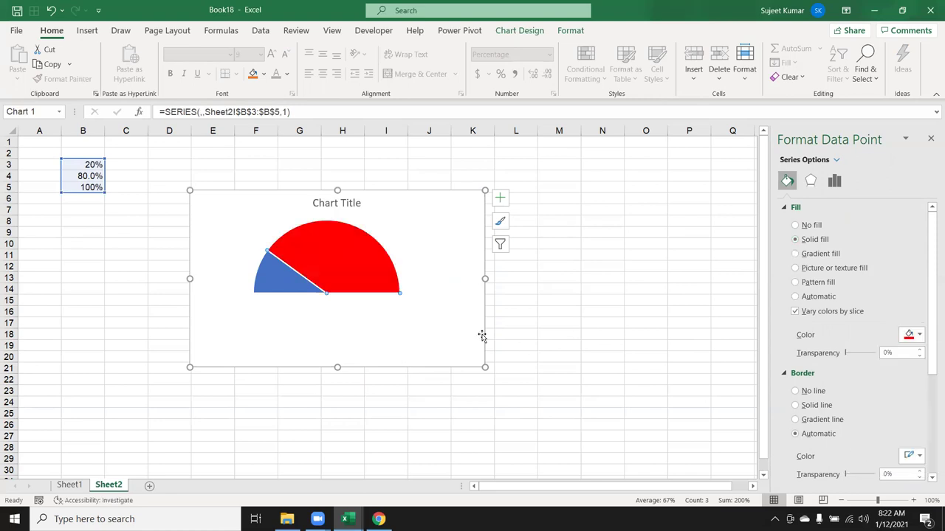
{"action": "left_click", "coordinate": [295, 291]}
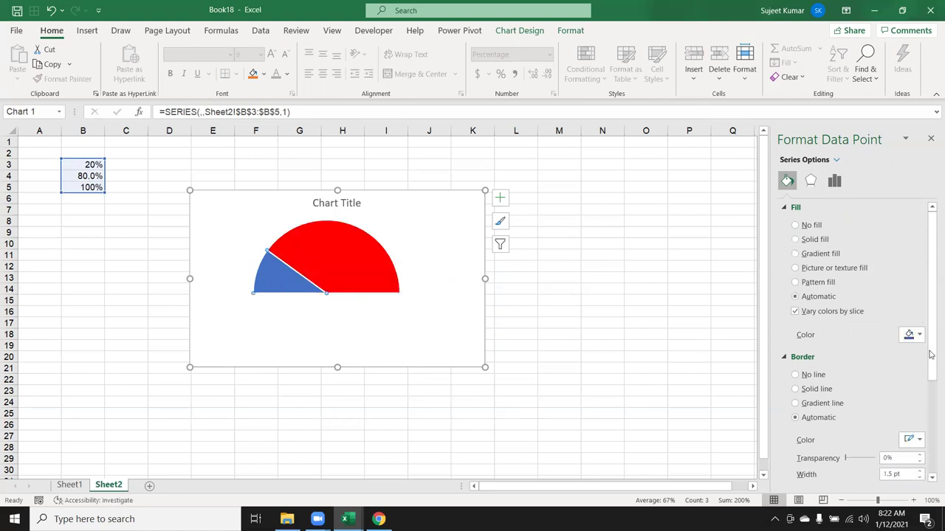
{"action": "left_click", "coordinate": [912, 334]}
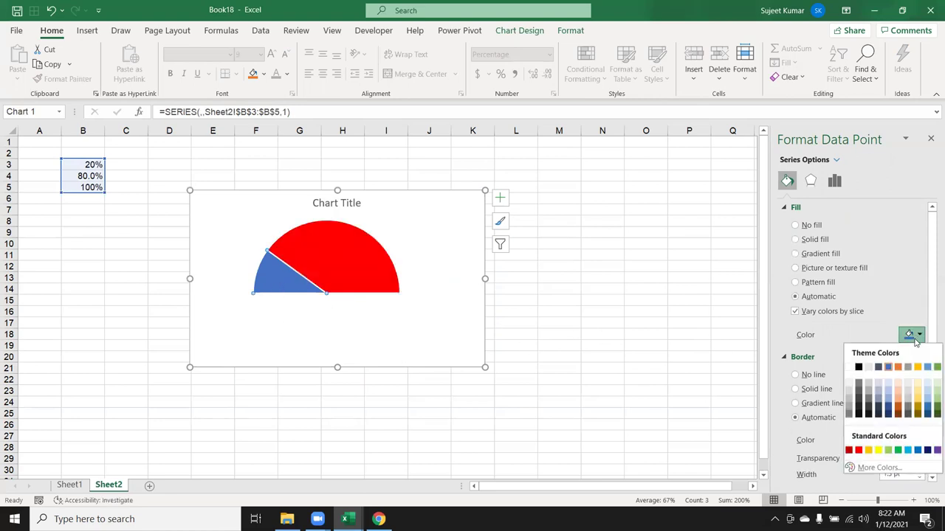
{"action": "left_click", "coordinate": [898, 450]}
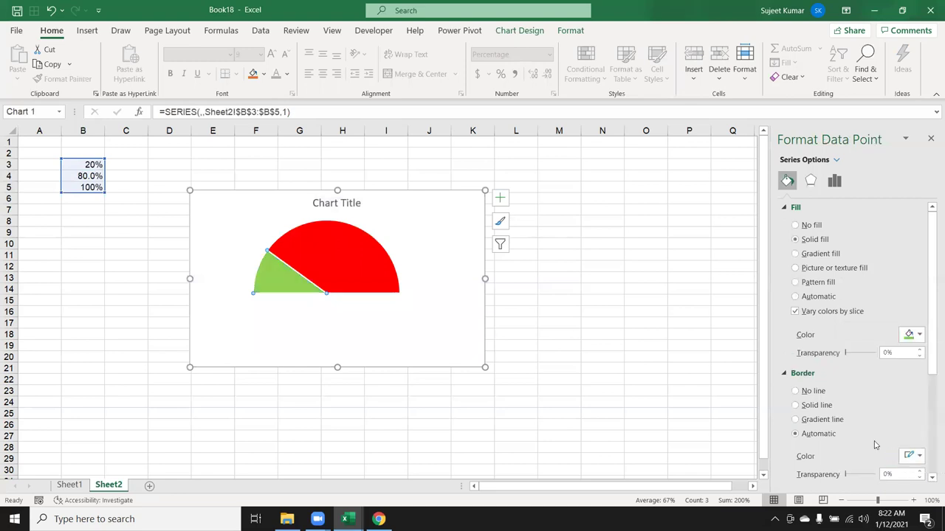
- Set the border of both the green and red slices to No line
{"action": "left_click", "coordinate": [812, 391]}
{"action": "left_click", "coordinate": [347, 276]}
{"action": "left_click", "coordinate": [795, 391]}
{"action": "left_click", "coordinate": [434, 332]}
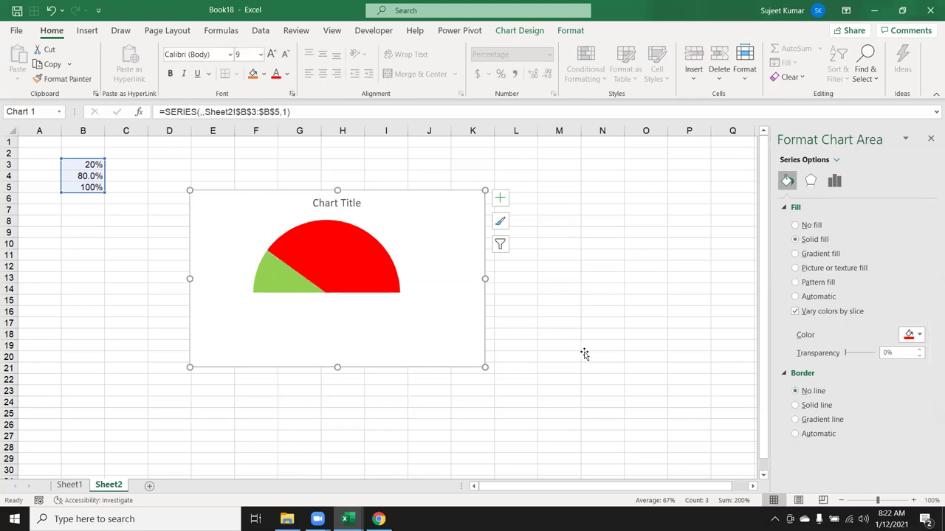
{"action": "left_click", "coordinate": [580, 347]}
{"action": "left_click", "coordinate": [470, 360]}
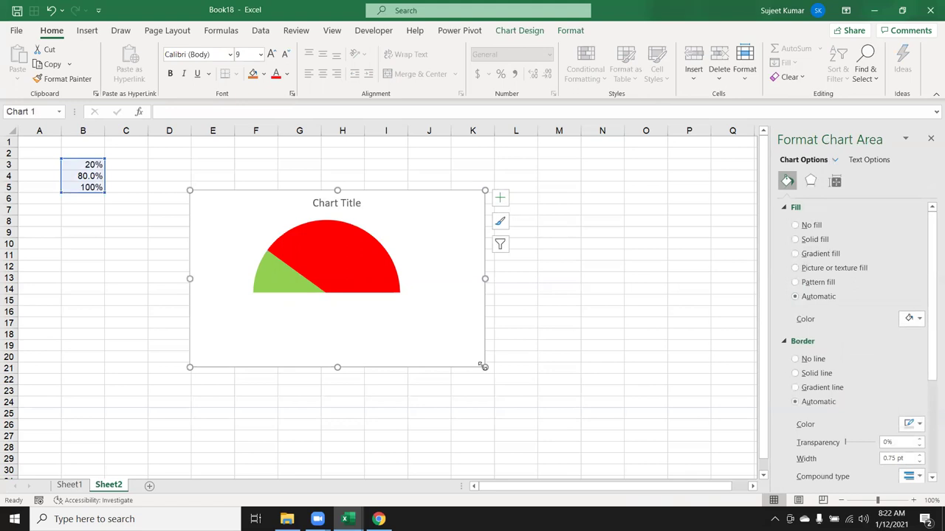
- Widen the chart slightly to the right
{"action": "left_click_drag", "start_coordinate": [483, 367], "coordinate": [500, 370]}
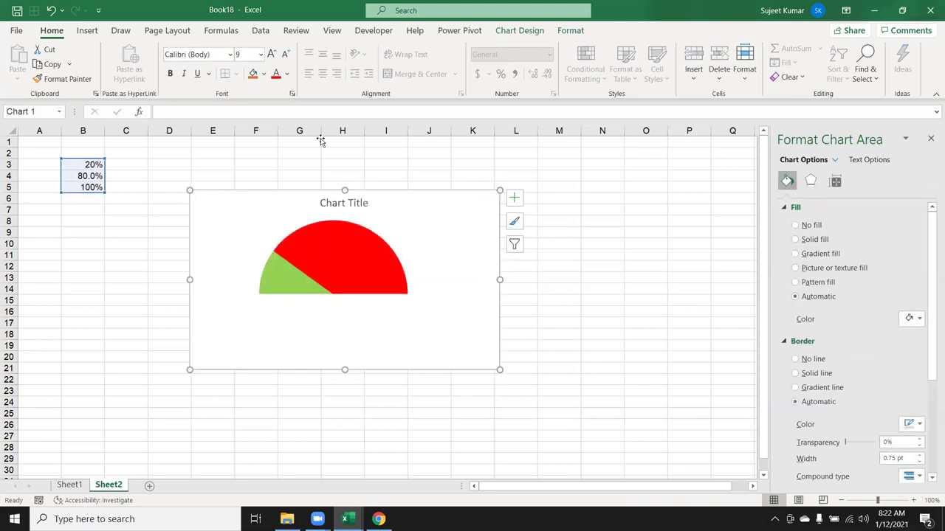
{"action": "left_click", "coordinate": [619, 245]}
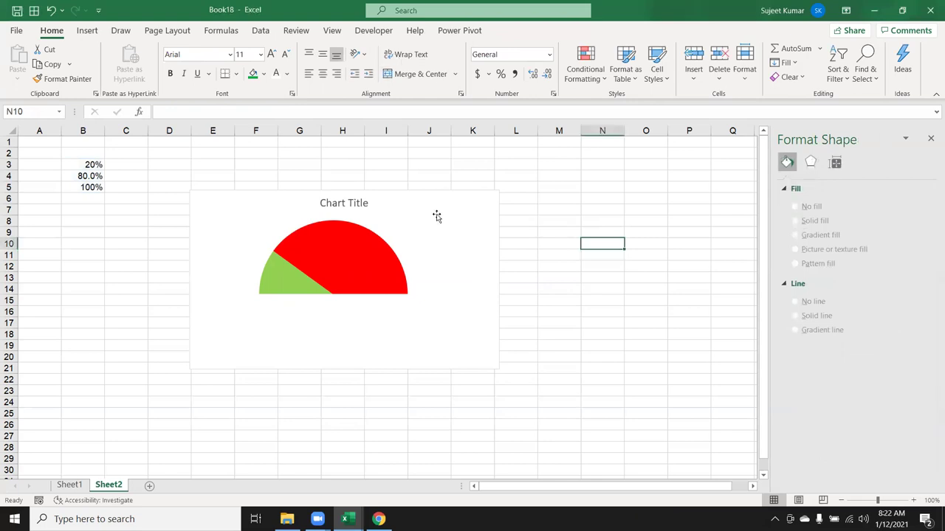
{"action": "left_click", "coordinate": [456, 198]}
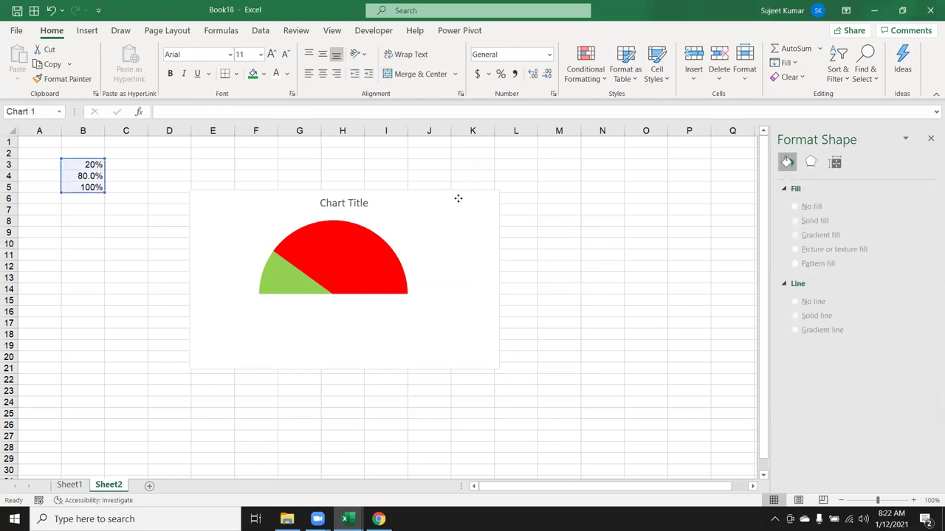
- Add a 0% text box label below the half-pie's left end
{"action": "left_click", "coordinate": [563, 31]}
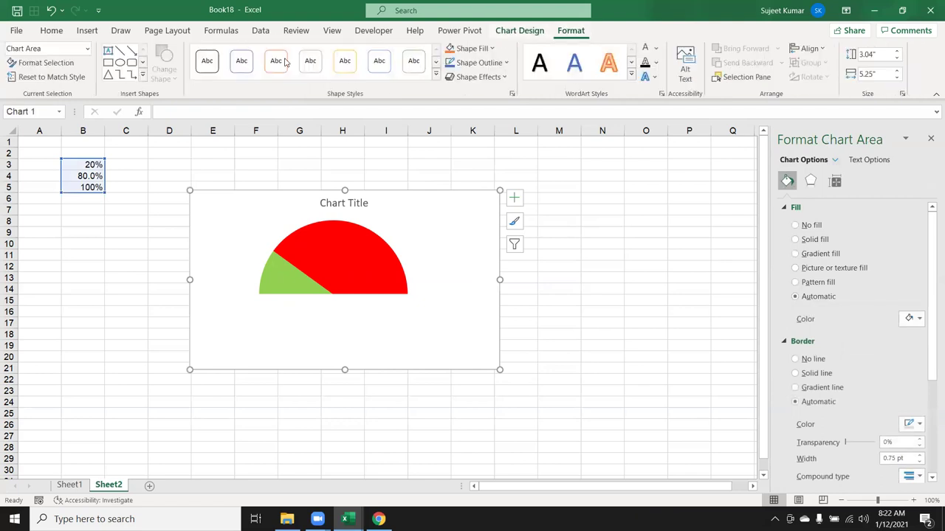
{"action": "left_click", "coordinate": [107, 52]}
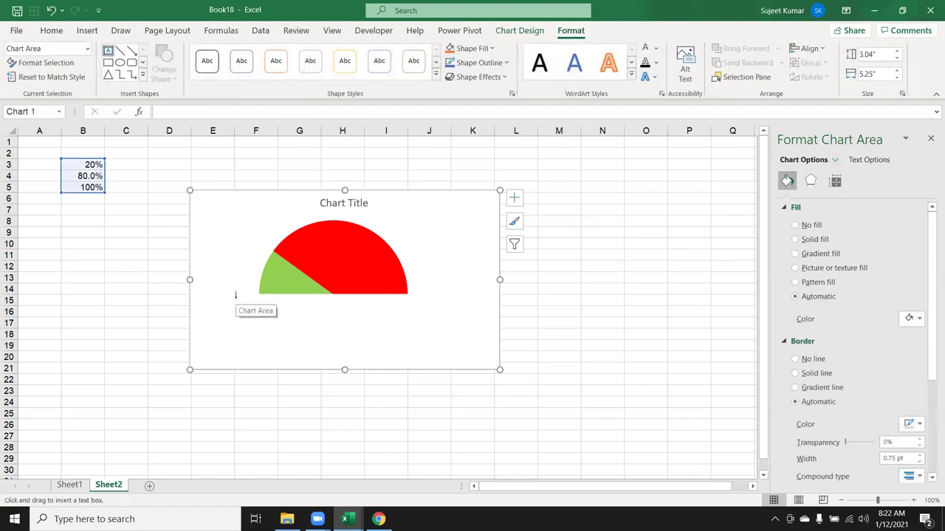
{"action": "left_click_drag", "start_coordinate": [260, 309], "coordinate": [273, 313]}
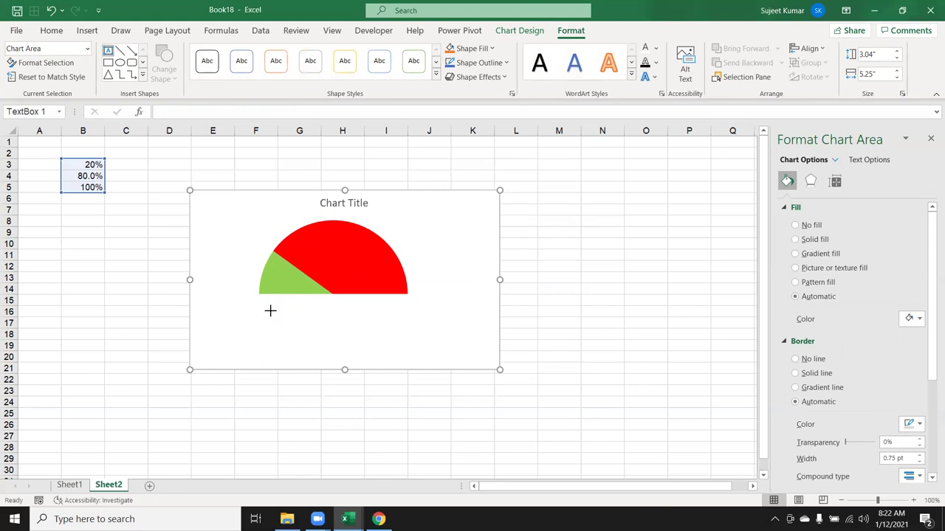
{"action": "mouse_move", "coordinate": [291, 291]}
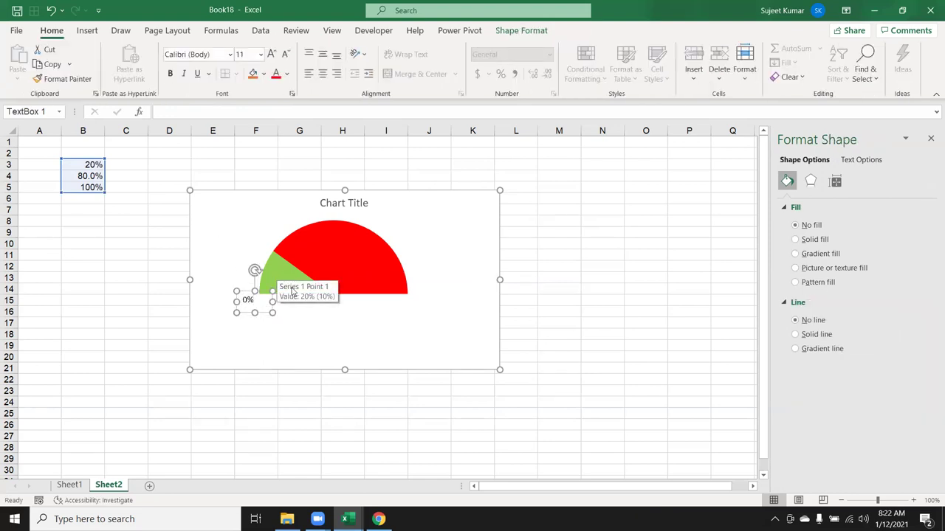
{"action": "left_click_drag", "start_coordinate": [273, 312], "coordinate": [267, 306]}
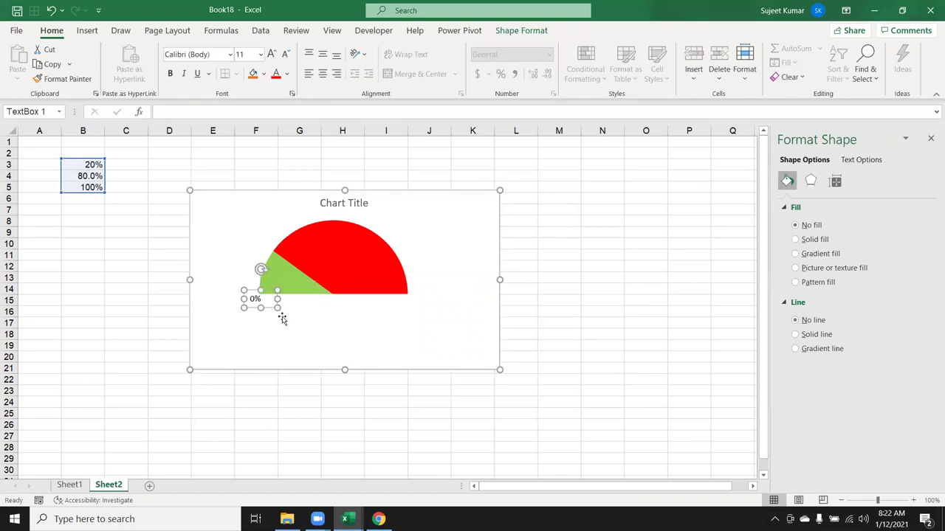
{"action": "left_click", "coordinate": [305, 327]}
- Draw a second text box at the half-pie's right end for the 100% label
{"action": "left_click", "coordinate": [476, 320]}
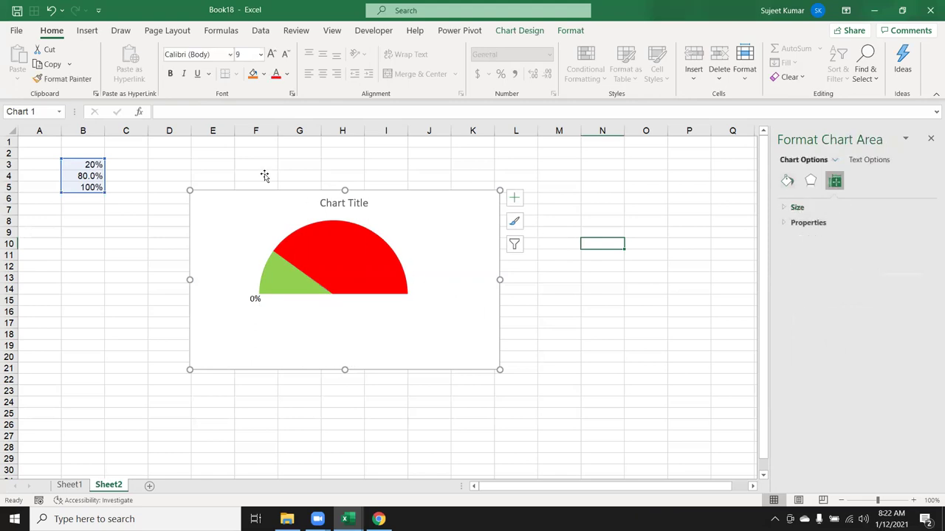
{"action": "left_click", "coordinate": [571, 31]}
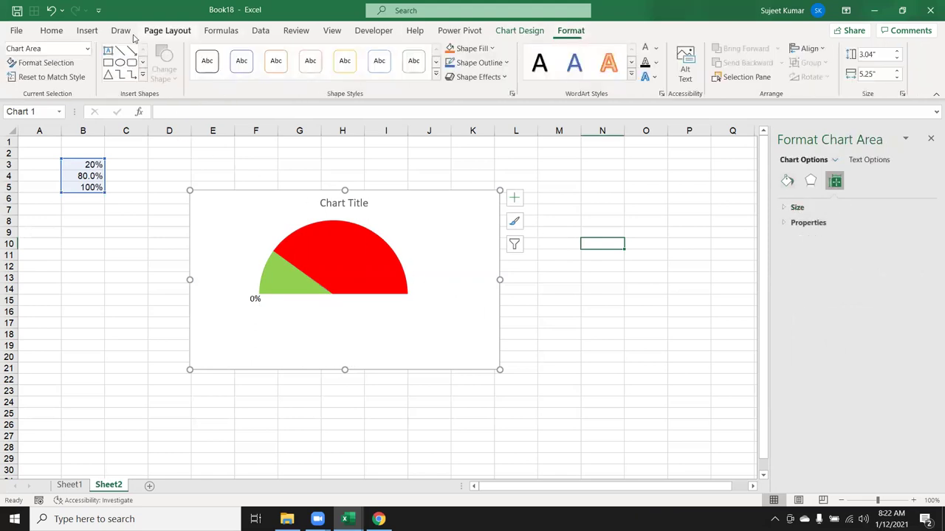
{"action": "left_click", "coordinate": [109, 50]}
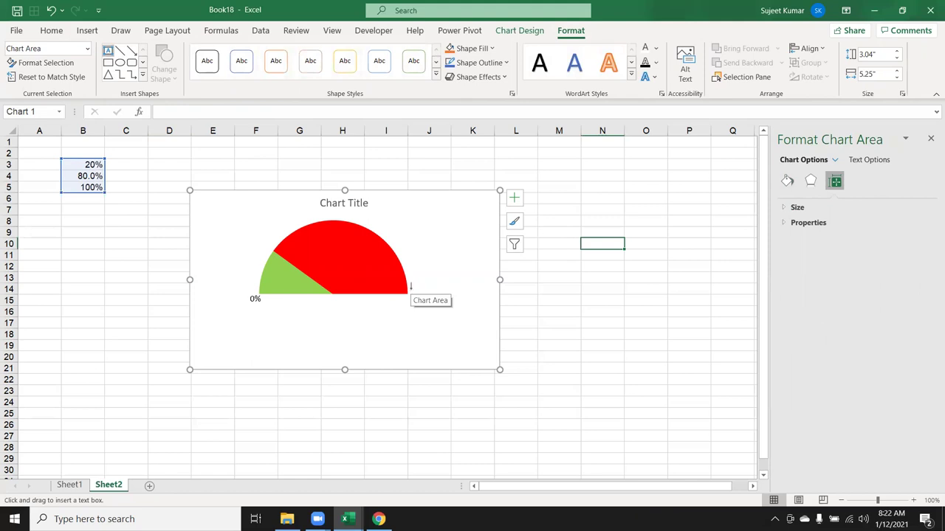
{"action": "left_click_drag", "start_coordinate": [410, 284], "coordinate": [450, 301]}
{"action": "type", "text": "100"}
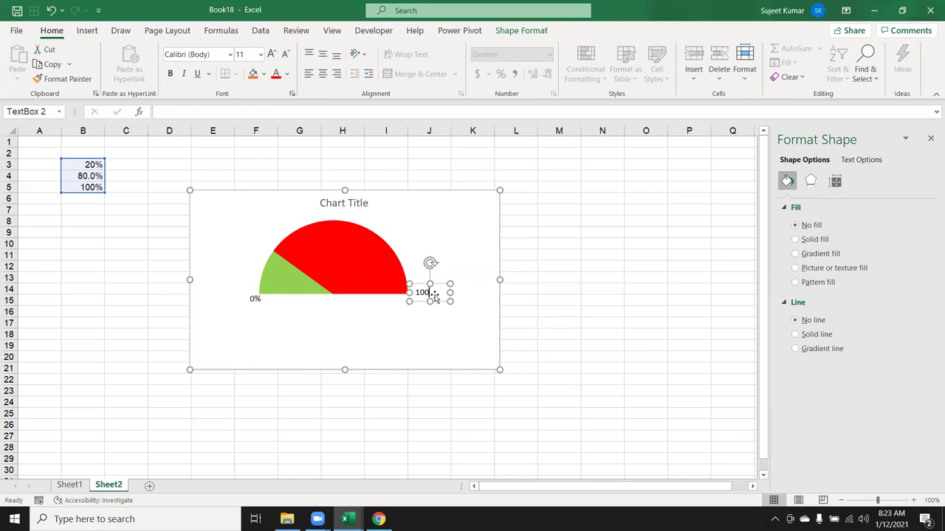
- Finish the 100% label and set B3 to 50% so the half-pie splits evenly
{"action": "left_click", "coordinate": [401, 299]}
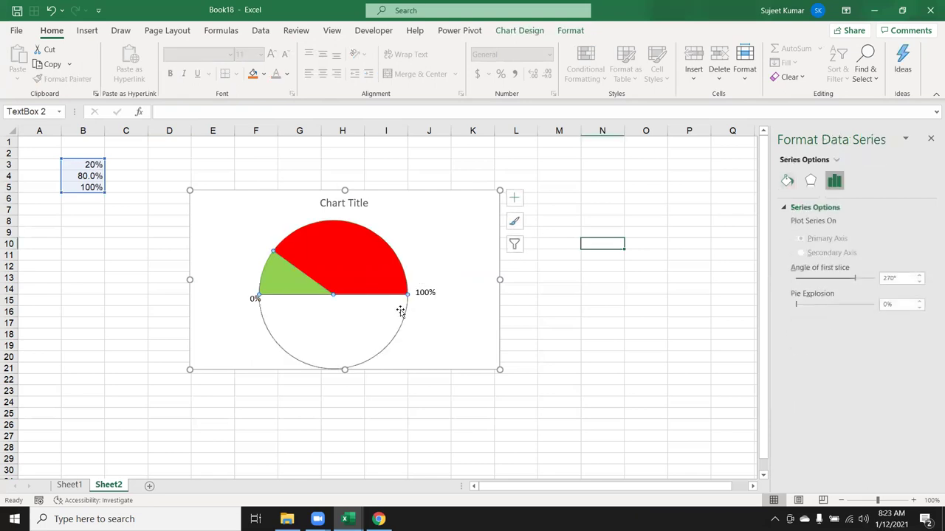
{"action": "left_click", "coordinate": [437, 217]}
{"action": "left_click", "coordinate": [92, 164]}
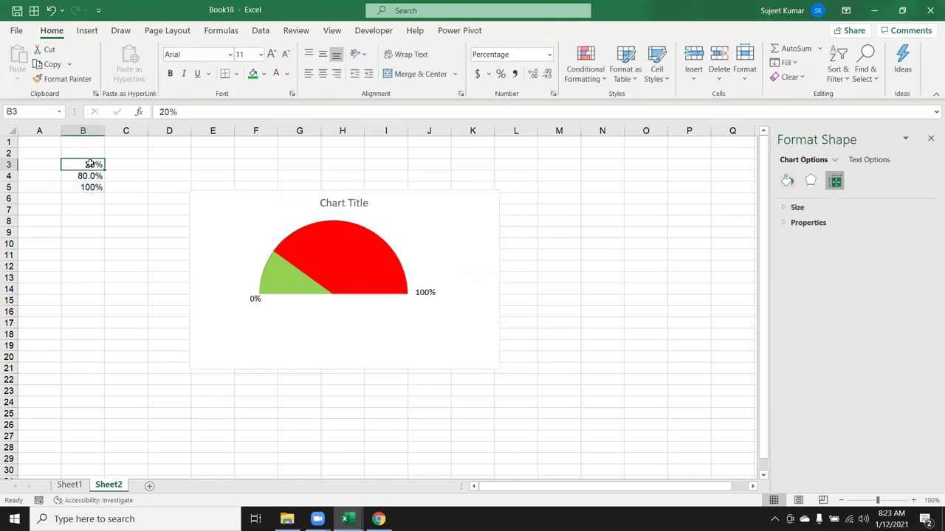
{"action": "type", "text": "50"}
{"action": "key", "text": "Return"}
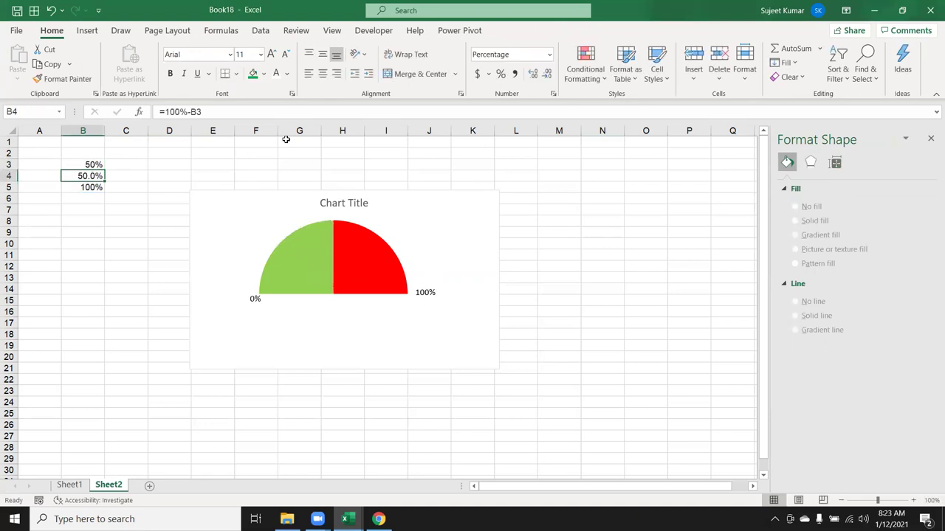
- Pick the Text Box tool from the chart's Format tab
{"action": "left_click", "coordinate": [435, 195]}
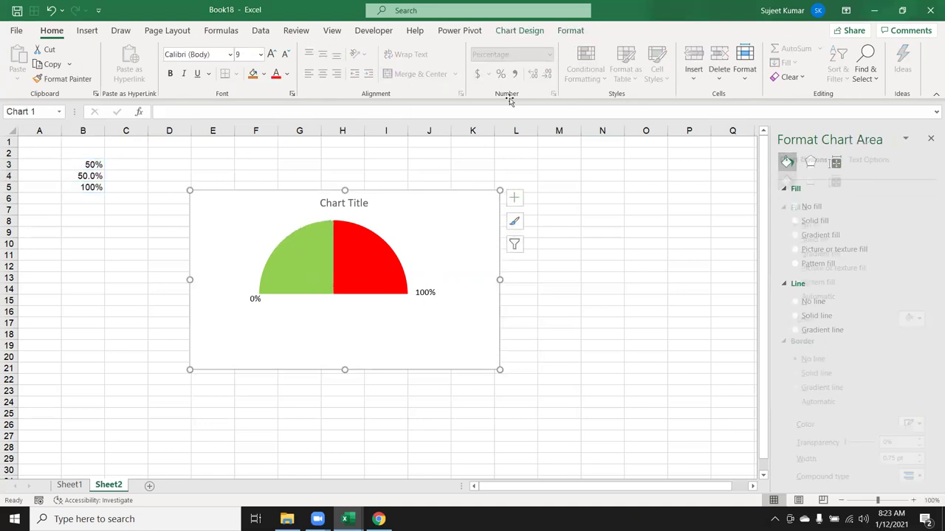
{"action": "left_click", "coordinate": [570, 30]}
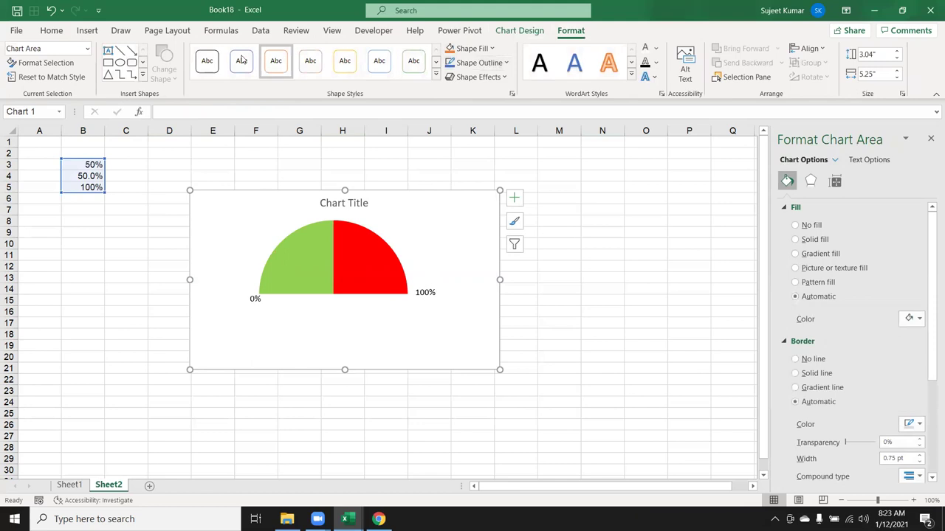
{"action": "left_click", "coordinate": [108, 50]}
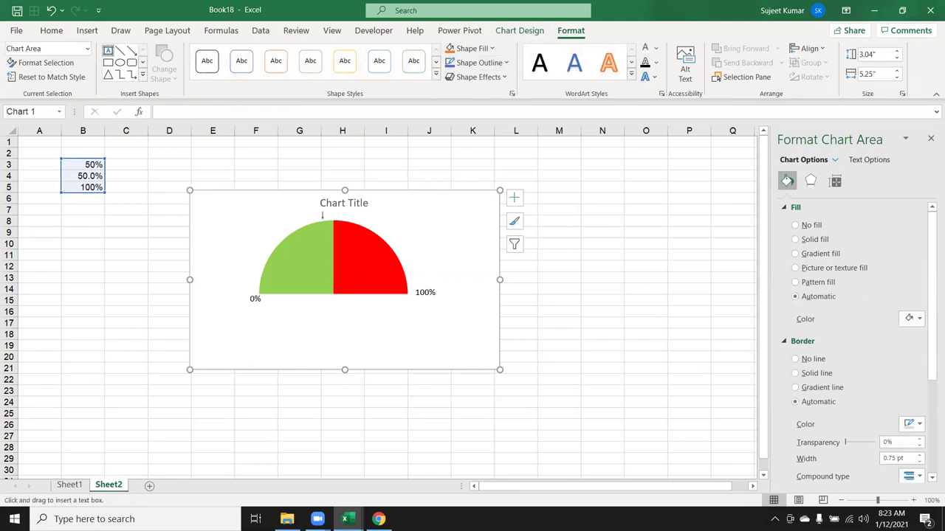
- Add a 50% text box label above the gauge's top midpoint
{"action": "left_click_drag", "start_coordinate": [323, 207], "coordinate": [371, 219]}
{"action": "type", "text": "50"}
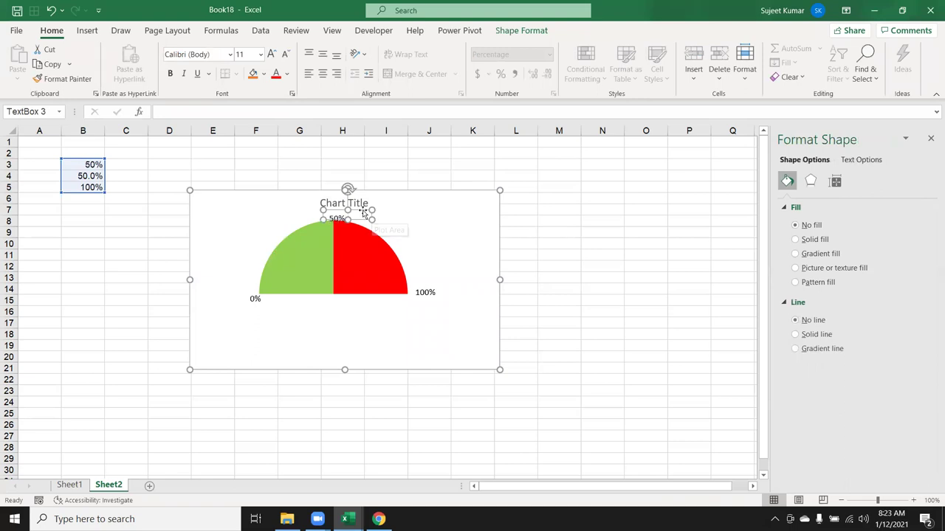
{"action": "left_click_drag", "start_coordinate": [364, 219], "coordinate": [365, 215]}
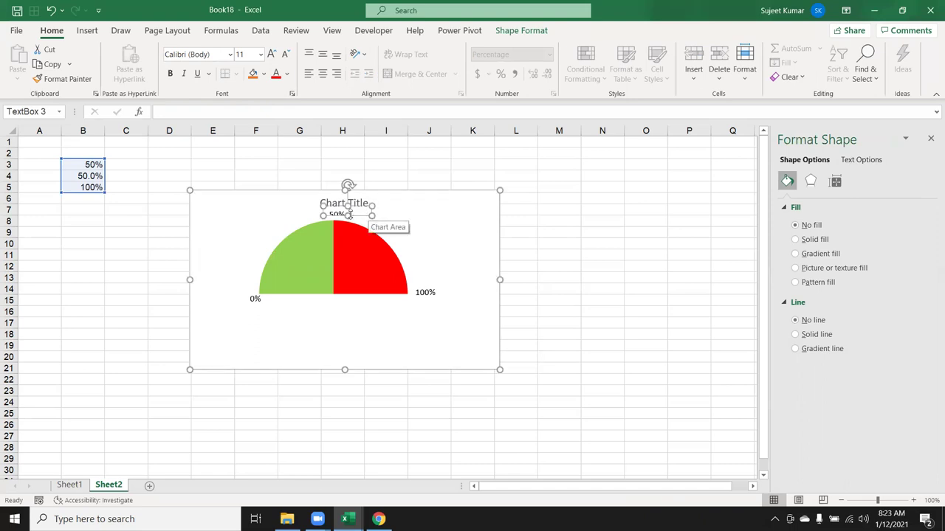
{"action": "left_click", "coordinate": [548, 253]}
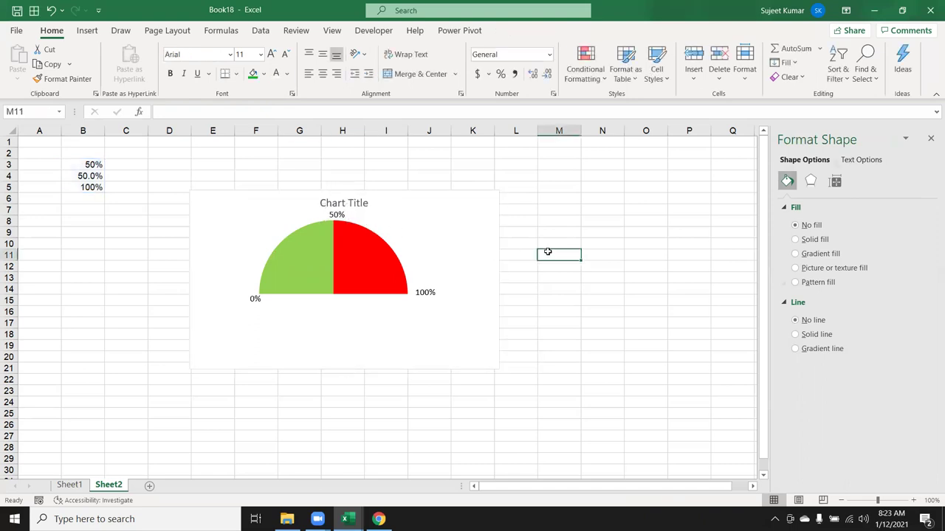
- Test B3 at 20%, 30%, 40%, 50%, 60%, ending at 70%, then add a blank Sheet3
{"action": "left_click", "coordinate": [81, 165]}
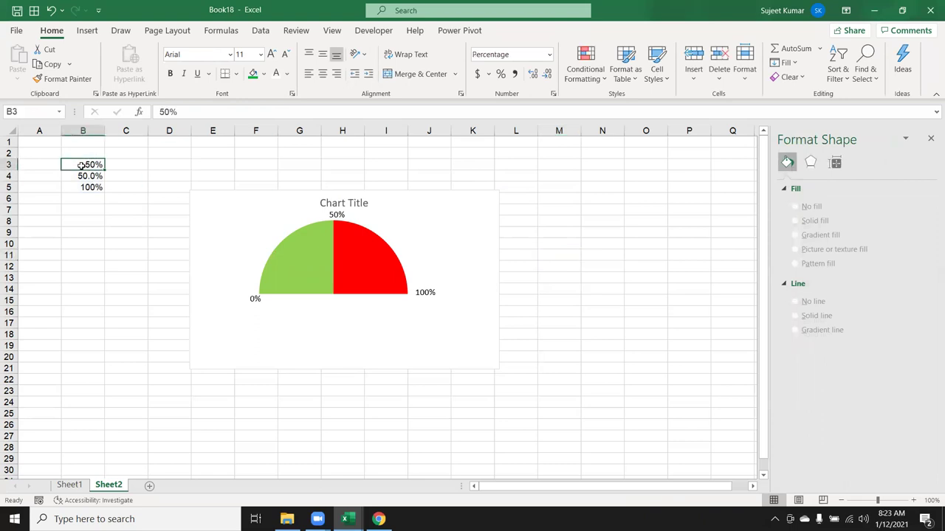
{"action": "type", "text": "20"}
{"action": "key", "text": "Return"}
{"action": "left_click", "coordinate": [81, 166]}
{"action": "type", "text": "30"}
{"action": "key", "text": "Return"}
{"action": "left_click", "coordinate": [81, 166]}
{"action": "type", "text": "40"}
{"action": "key", "text": "Return"}
{"action": "left_click", "coordinate": [81, 165]}
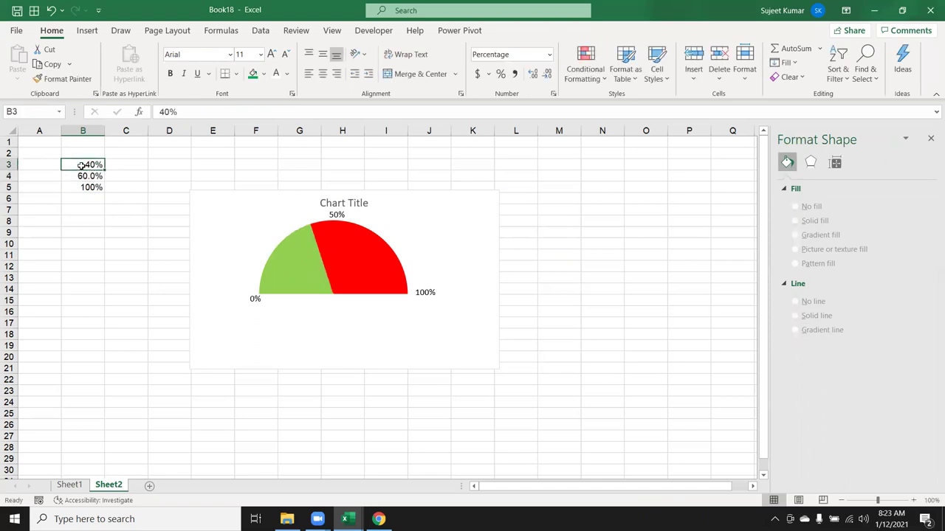
{"action": "type", "text": "50"}
{"action": "key", "text": "Return"}
{"action": "left_click", "coordinate": [81, 165]}
{"action": "type", "text": "6"}
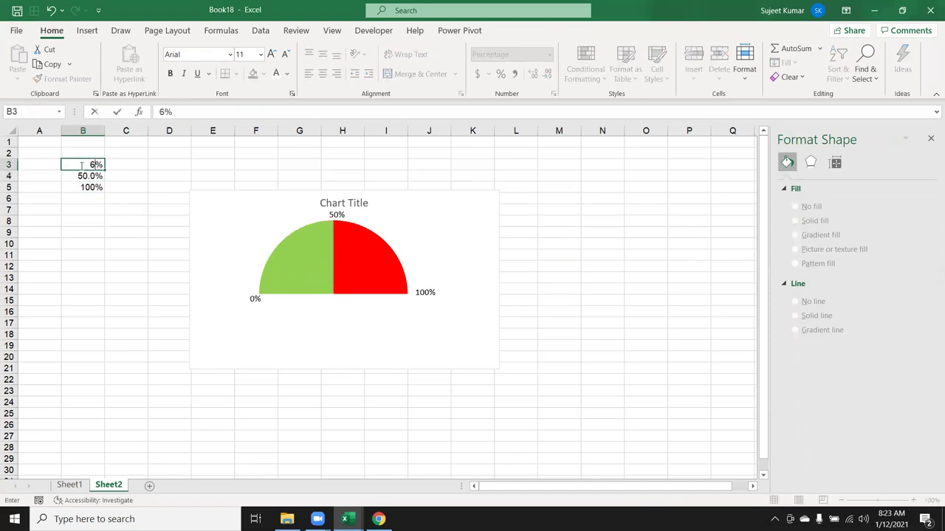
{"action": "type", "text": "0"}
{"action": "key", "text": "Return"}
{"action": "left_click", "coordinate": [81, 165]}
{"action": "type", "text": "70"}
{"action": "key", "text": "Return"}
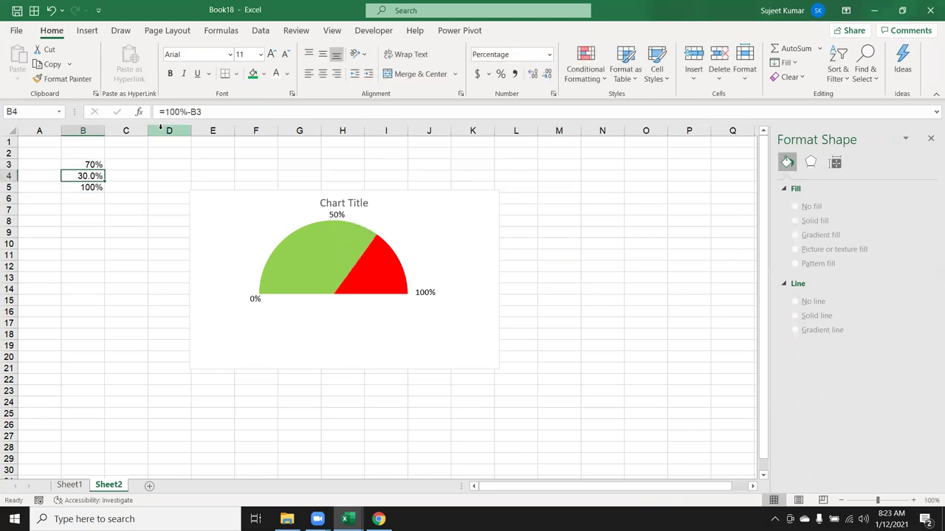
{"action": "left_click", "coordinate": [149, 486]}
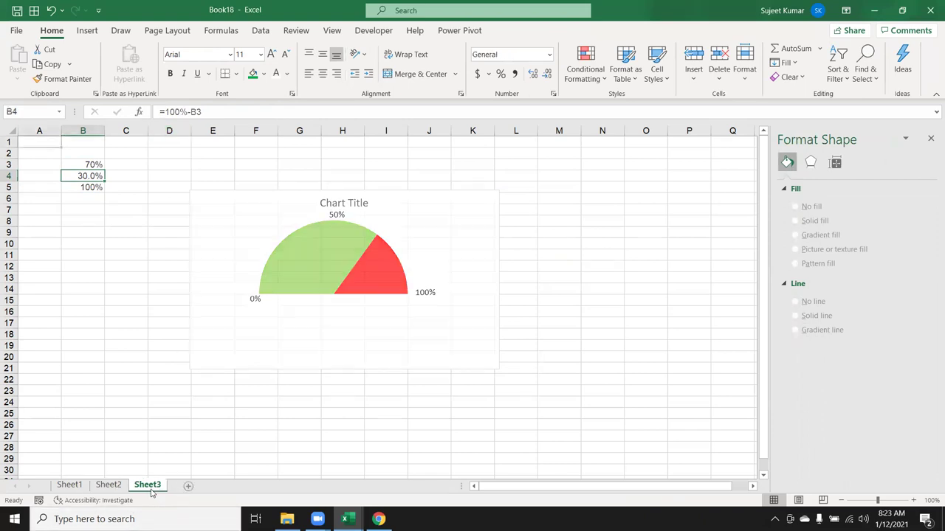
- Enter 20% in B3 and 100% in B4 on Sheet3
{"action": "left_click", "coordinate": [84, 175]}
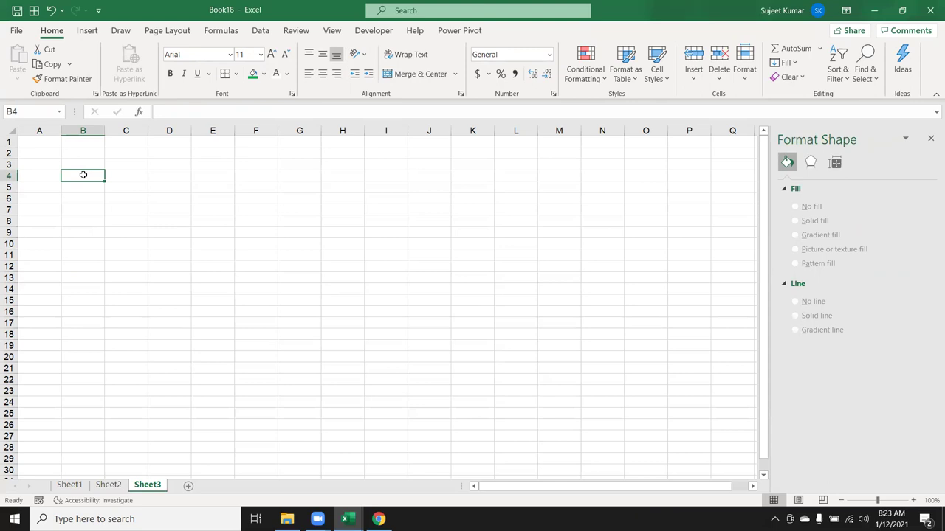
{"action": "key", "text": "Down"}
{"action": "key", "text": "Up"}
{"action": "key", "text": "Up"}
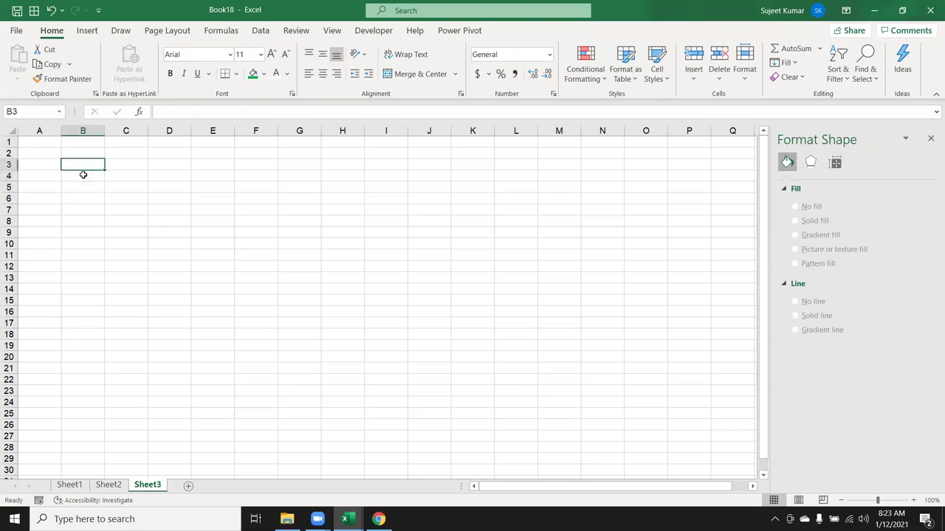
{"action": "type", "text": "20"}
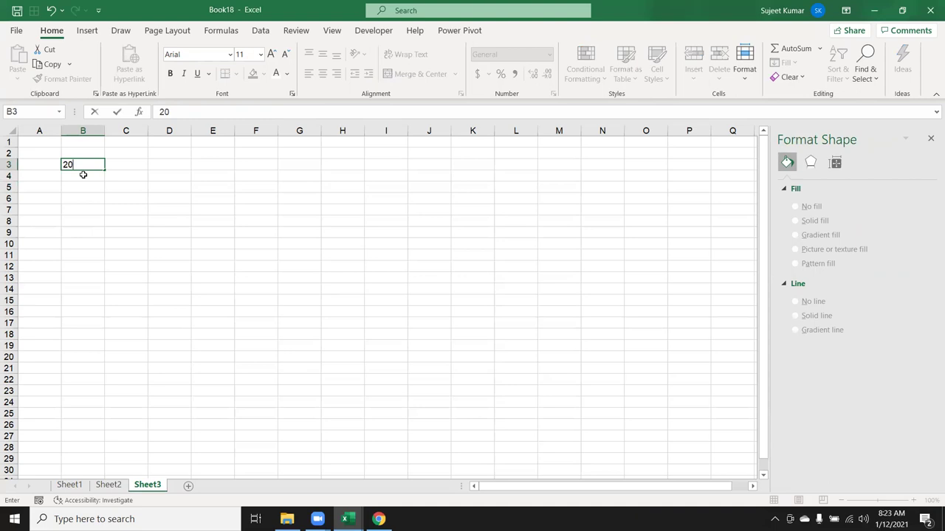
{"action": "type", "text": "%"}
{"action": "key", "text": "Return"}
{"action": "type", "text": "10"}
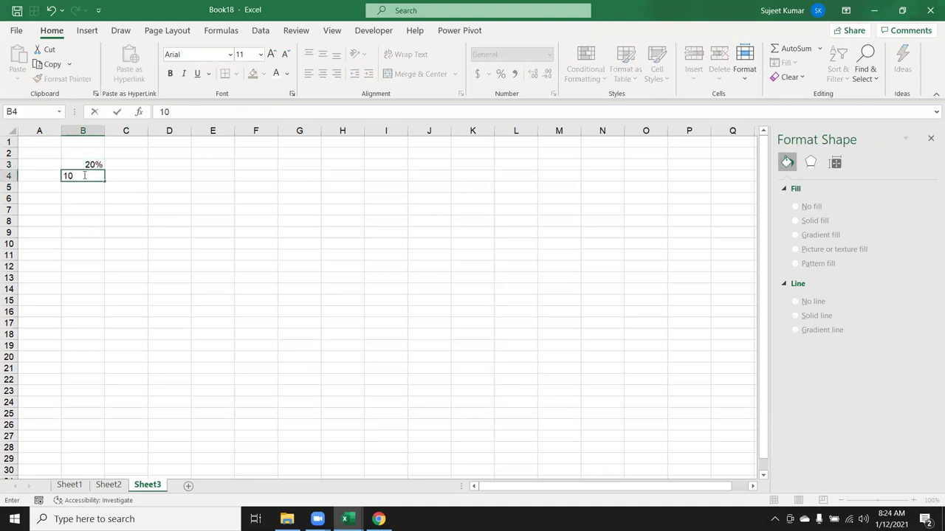
{"action": "key", "text": "Return"}
- Enter 100% in C3, correcting a mistyped value, and 100% in C4
{"action": "key", "text": "Up"}
{"action": "key", "text": "Up"}
{"action": "key", "text": "Right"}
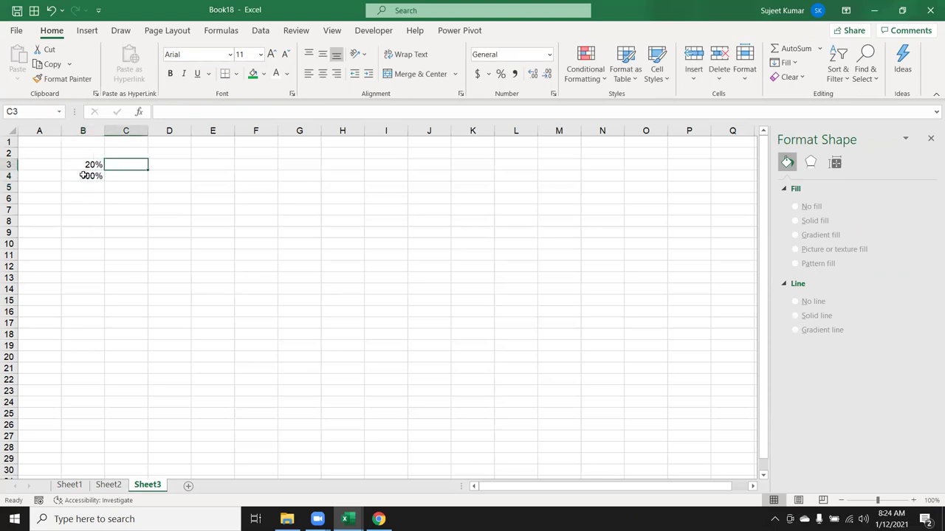
{"action": "type", "text": "100"}
{"action": "type", "text": "0"}
{"action": "key", "text": "Return"}
{"action": "key", "text": "Up"}
{"action": "key", "text": "F2"}
{"action": "key", "text": "BackSpace"}
{"action": "key", "text": "BackSpace"}
{"action": "type", "text": "0%"}
{"action": "key", "text": "Return"}
{"action": "type", "text": "10"}
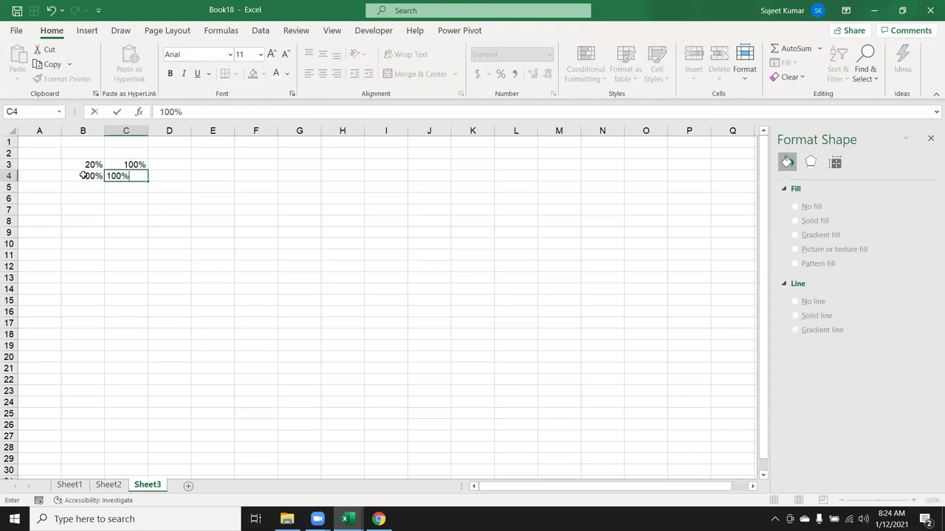
{"action": "key", "text": "Return"}
- Select the data range B3:C4 for charting
{"action": "key", "text": "Up"}
{"action": "key", "text": "Up"}
{"action": "key", "text": "Left"}
{"action": "key", "text": "shift+Right"}
{"action": "key", "text": "shift+Down"}
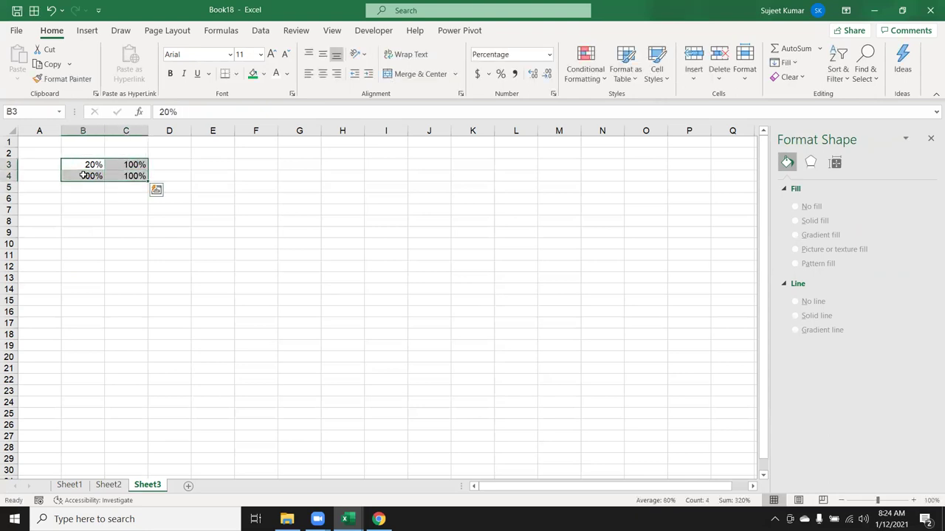
{"action": "left_click", "coordinate": [87, 30]}
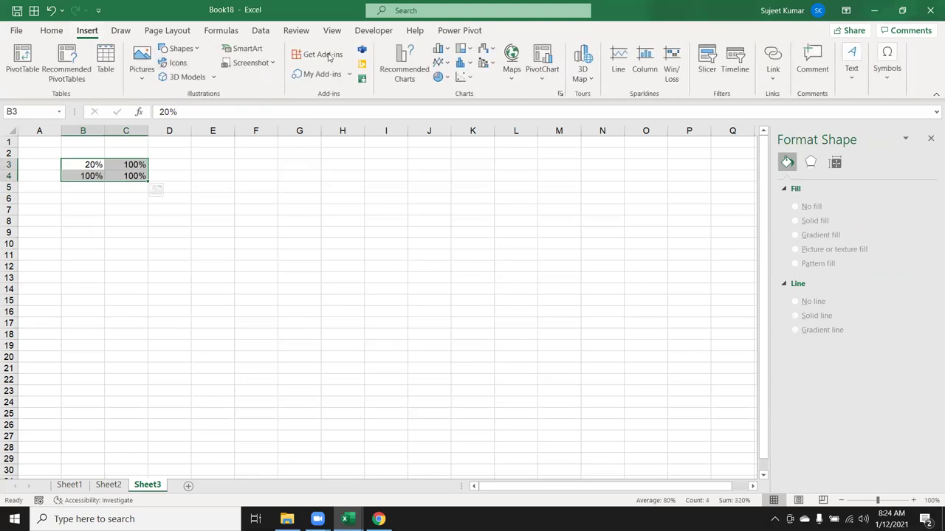
- Insert a stacked column chart using only B3:B4 and enlarge it to about row 27
{"action": "left_click", "coordinate": [451, 50]}
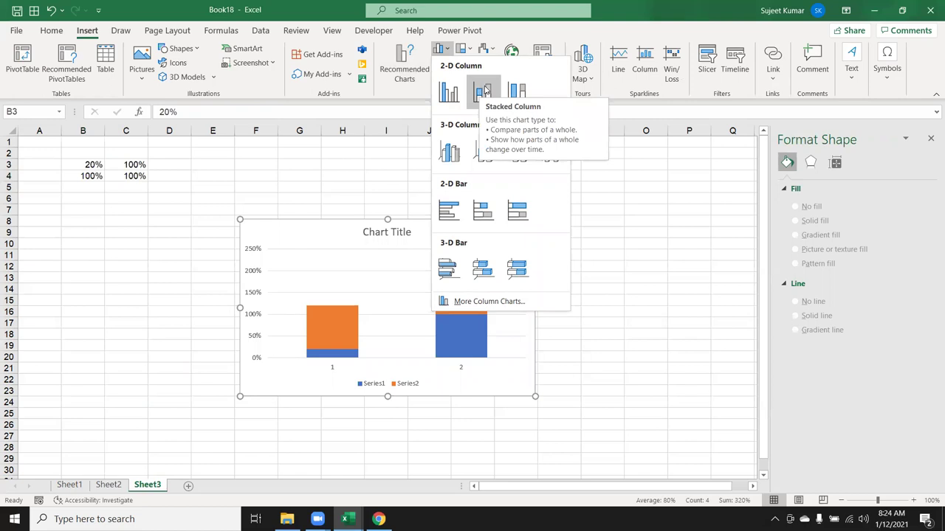
{"action": "left_click", "coordinate": [484, 90]}
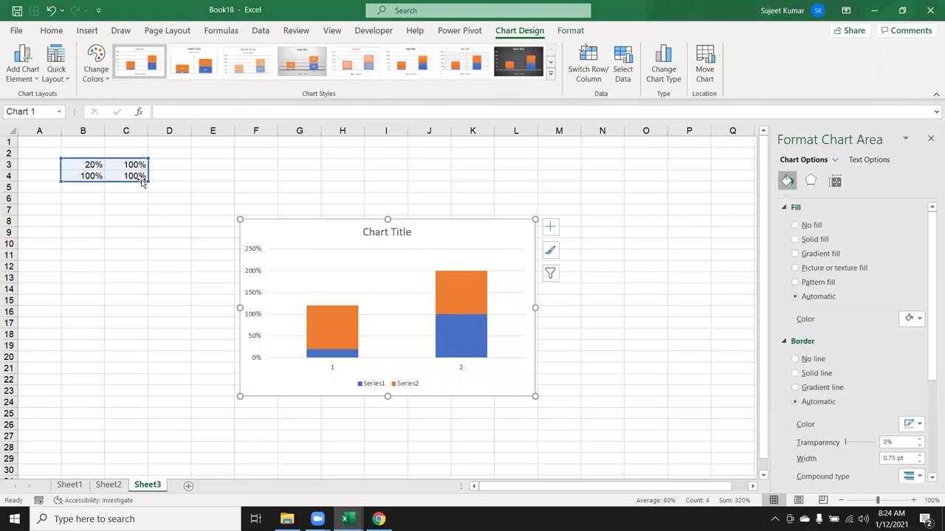
{"action": "left_click_drag", "start_coordinate": [146, 181], "coordinate": [105, 180]}
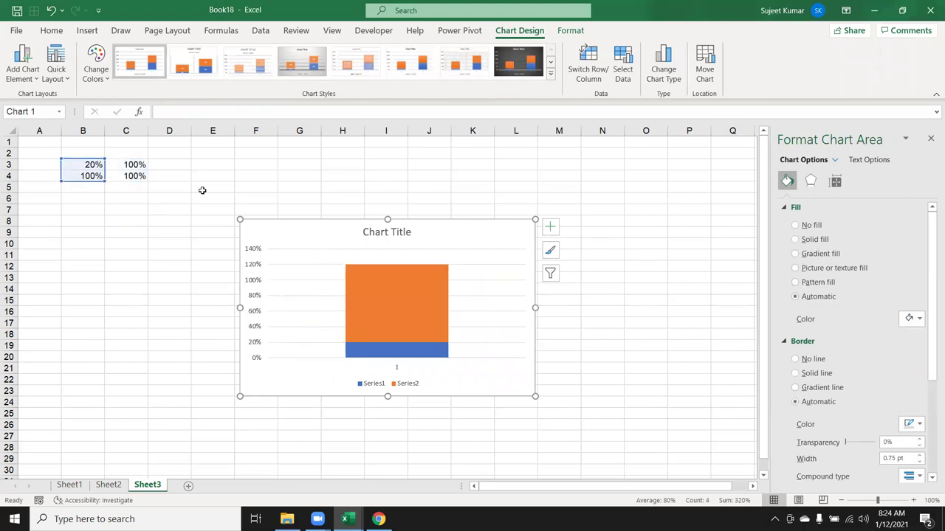
{"action": "left_click_drag", "start_coordinate": [240, 219], "coordinate": [234, 148]}
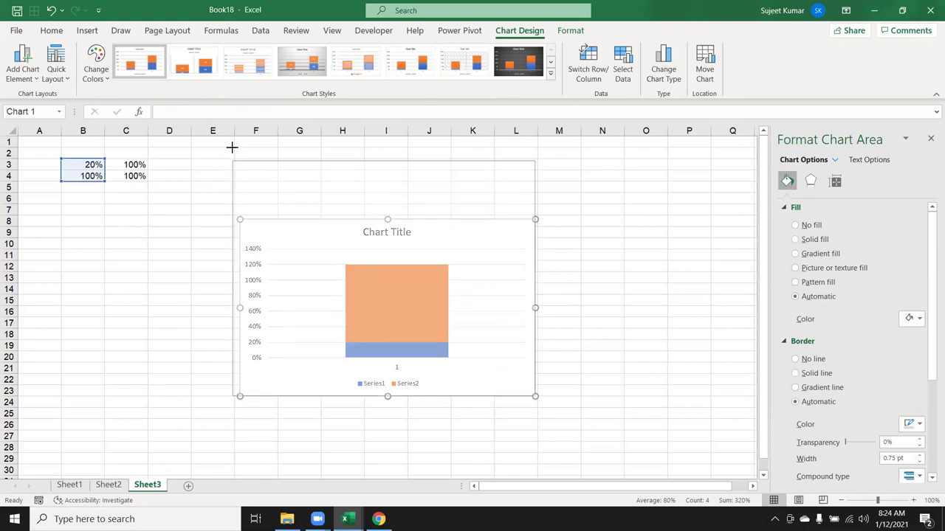
{"action": "left_click_drag", "start_coordinate": [536, 397], "coordinate": [547, 444]}
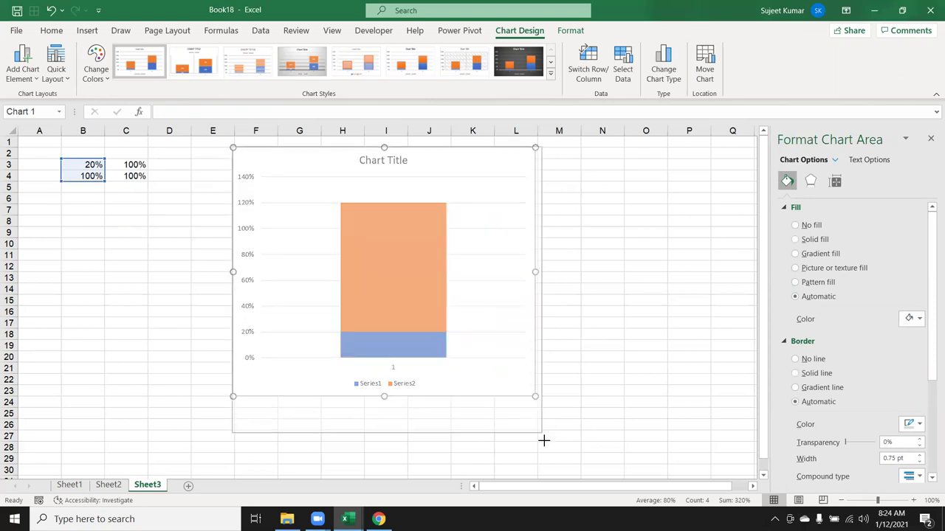
- Delete the chart's legend and horizontal axis labels
{"action": "left_click", "coordinate": [392, 429]}
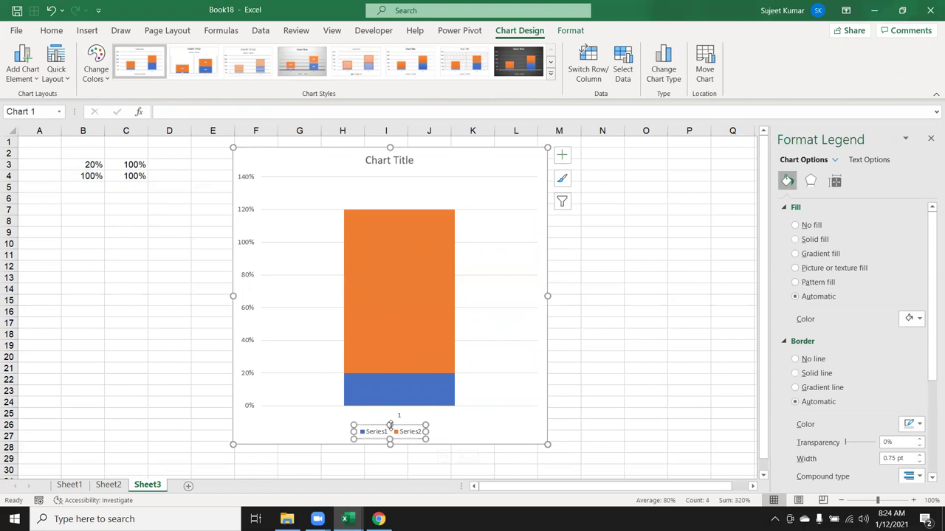
{"action": "key", "text": "Delete"}
{"action": "left_click", "coordinate": [399, 435]}
{"action": "key", "text": "Delete"}
- Delete the vertical axis, gridlines and title, then undo to restore them
{"action": "left_click", "coordinate": [254, 318]}
{"action": "key", "text": "Delete"}
{"action": "left_click", "coordinate": [263, 216]}
{"action": "key", "text": "Delete"}
{"action": "left_click", "coordinate": [383, 161]}
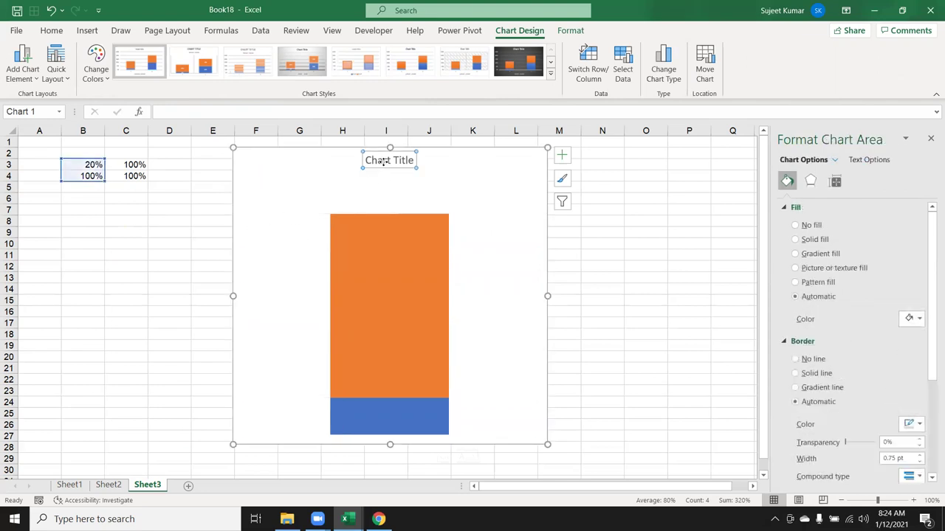
{"action": "key", "text": "Delete"}
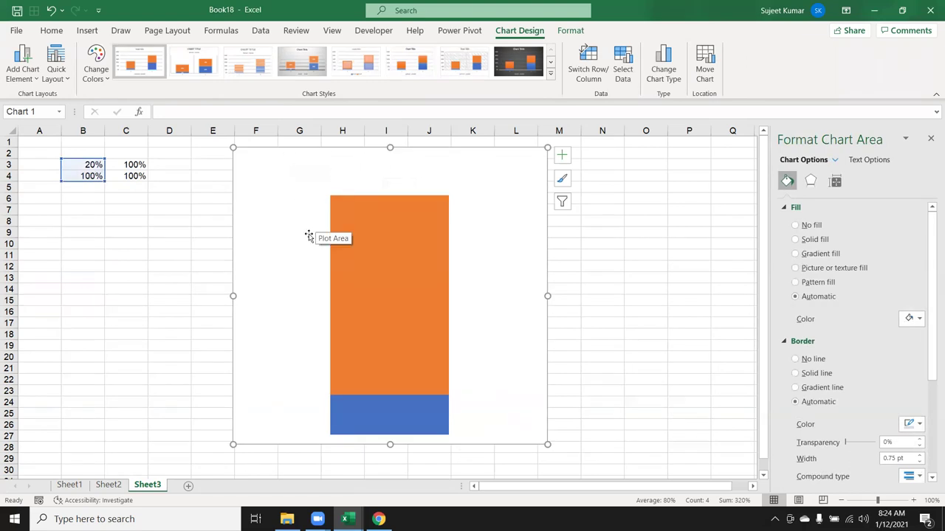
{"action": "key", "text": "ctrl+z"}
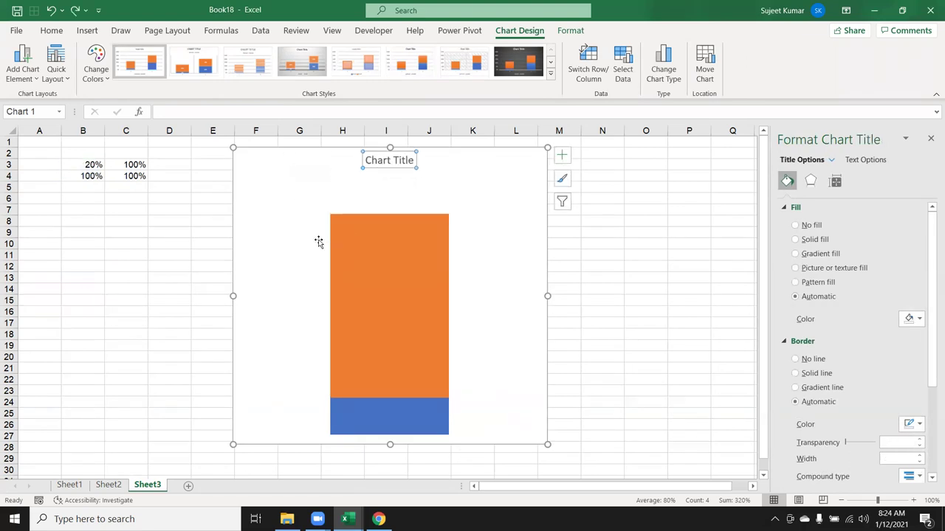
{"action": "key", "text": "ctrl+z"}
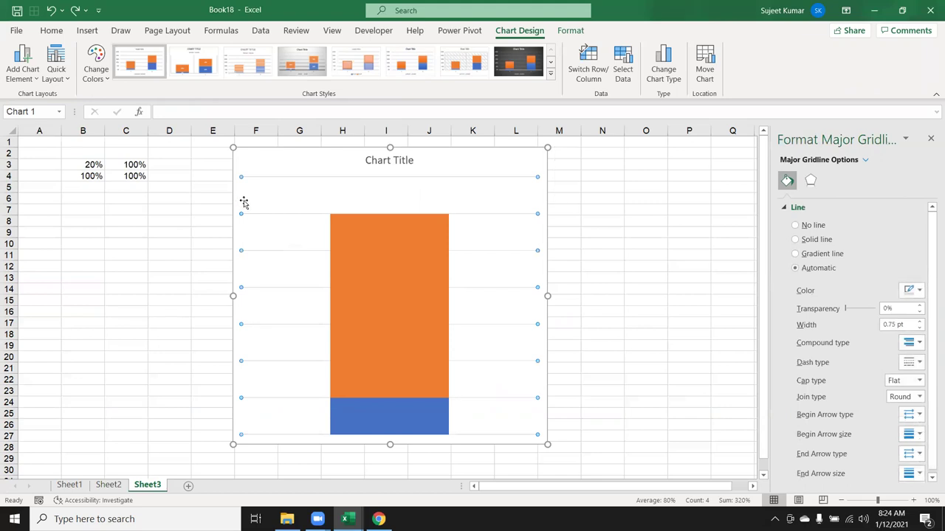
{"action": "key", "text": "ctrl+z"}
{"action": "key", "text": "ctrl+z"}
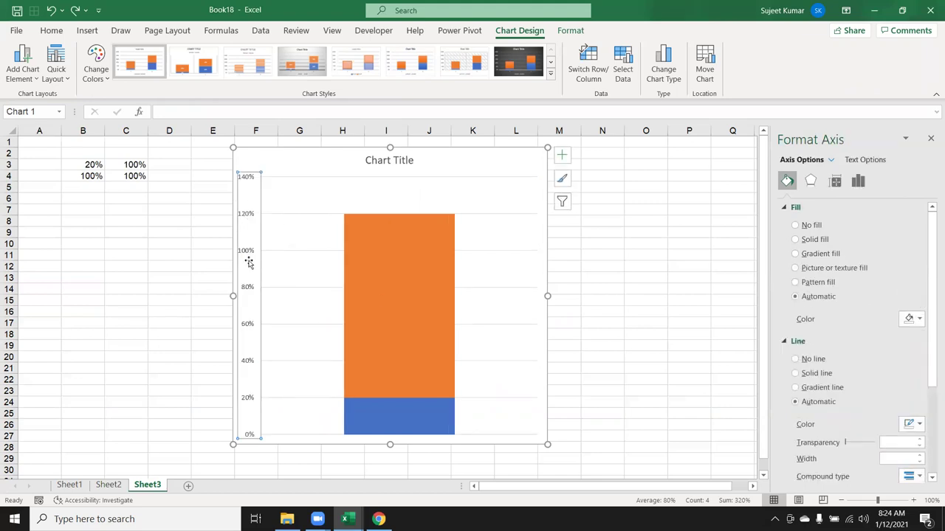
- Set the vertical axis maximum bound to 1 so it tops out at 100%
{"action": "left_click", "coordinate": [244, 222]}
{"action": "left_click", "coordinate": [861, 187]}
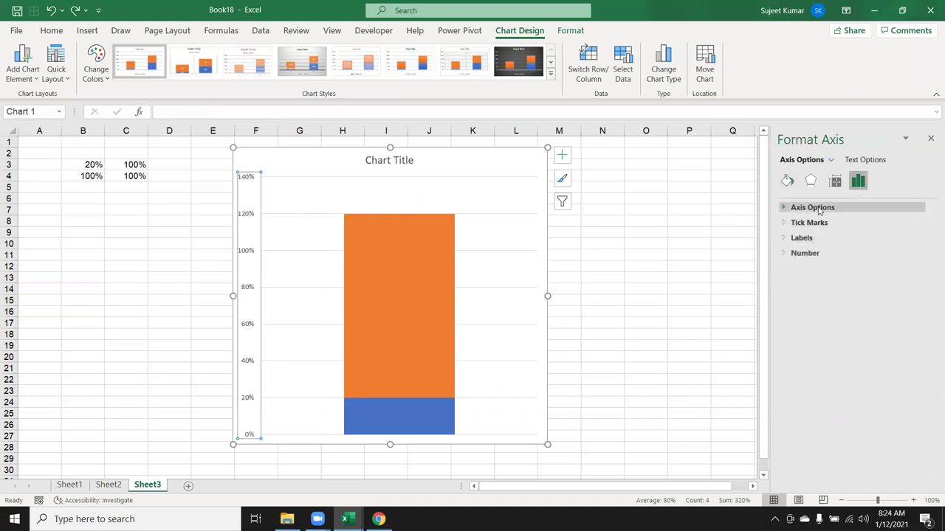
{"action": "left_click", "coordinate": [812, 207]}
{"action": "left_click", "coordinate": [865, 235]}
{"action": "left_click", "coordinate": [849, 254]}
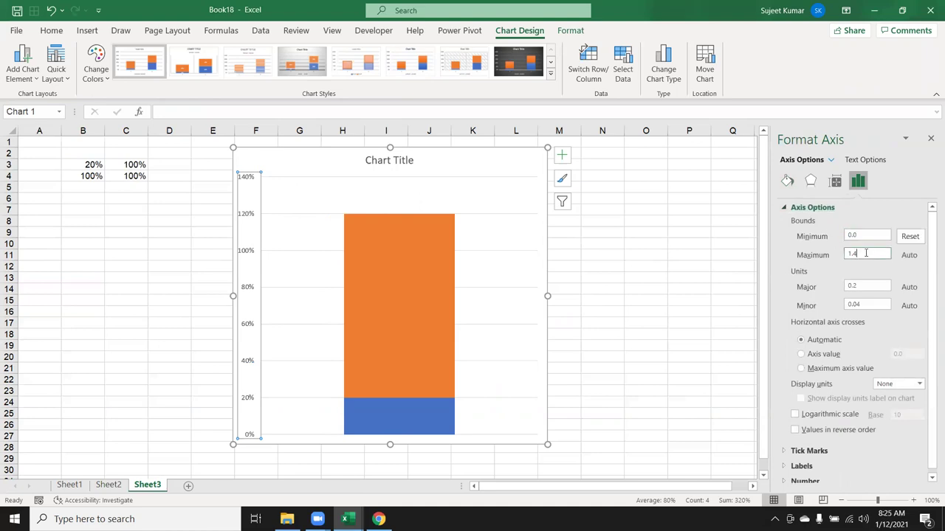
{"action": "type", "text": "100"}
{"action": "key", "text": "Return"}
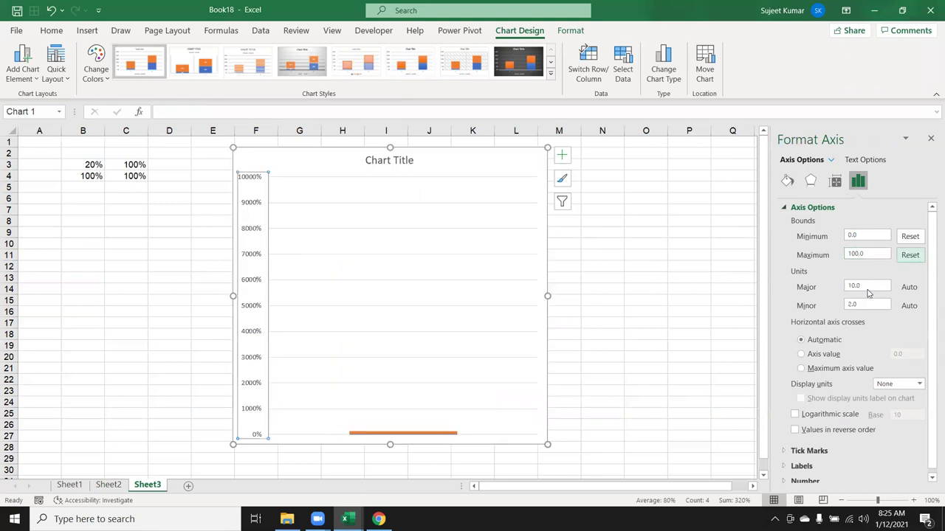
{"action": "left_click", "coordinate": [855, 253]}
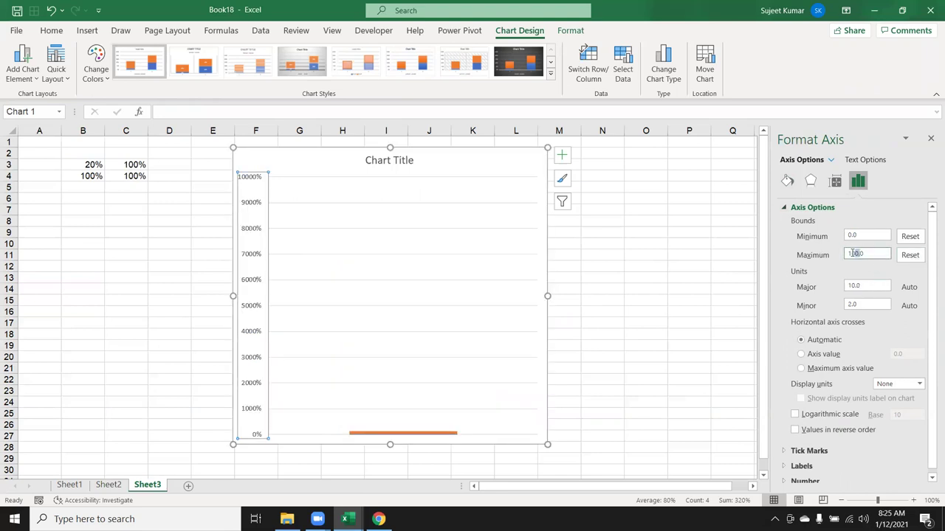
{"action": "double_click", "coordinate": [873, 252]}
{"action": "type", "text": "1"}
{"action": "key", "text": "Return"}
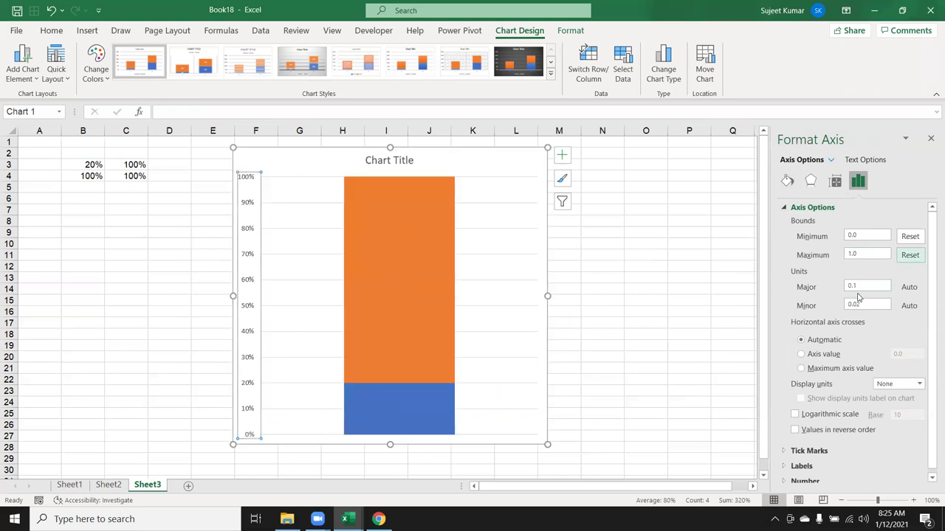
- Set the axis major unit to 0.1 for labels every 10%
{"action": "left_click", "coordinate": [868, 286]}
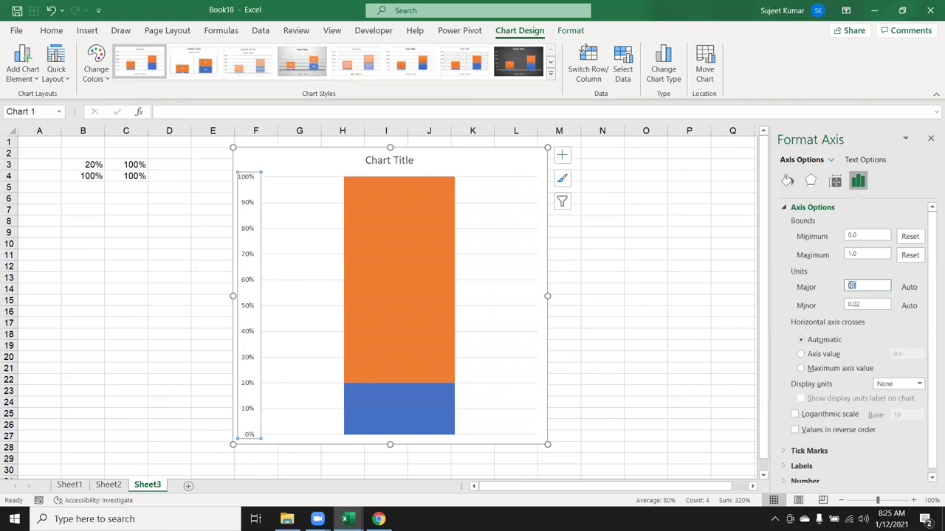
{"action": "type", "text": "10"}
{"action": "key", "text": "Return"}
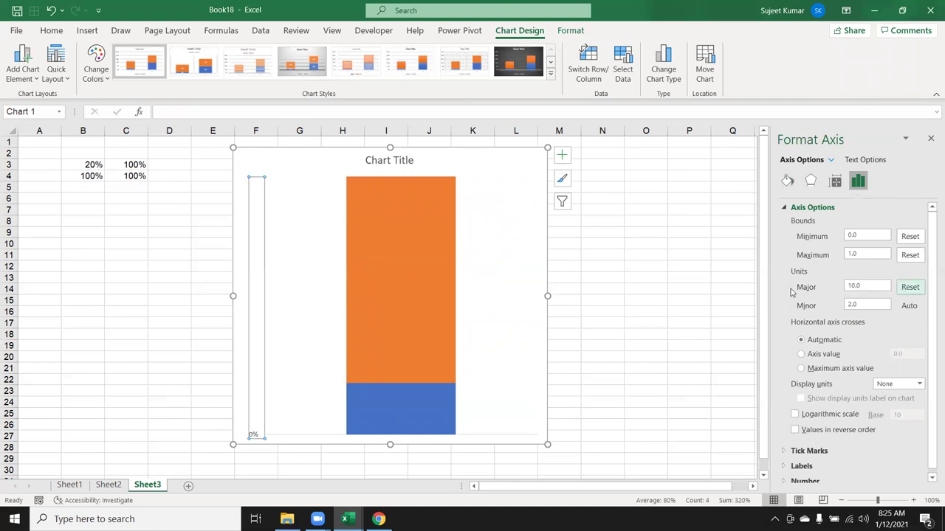
{"action": "left_click_drag", "start_coordinate": [881, 286], "coordinate": [833, 285]}
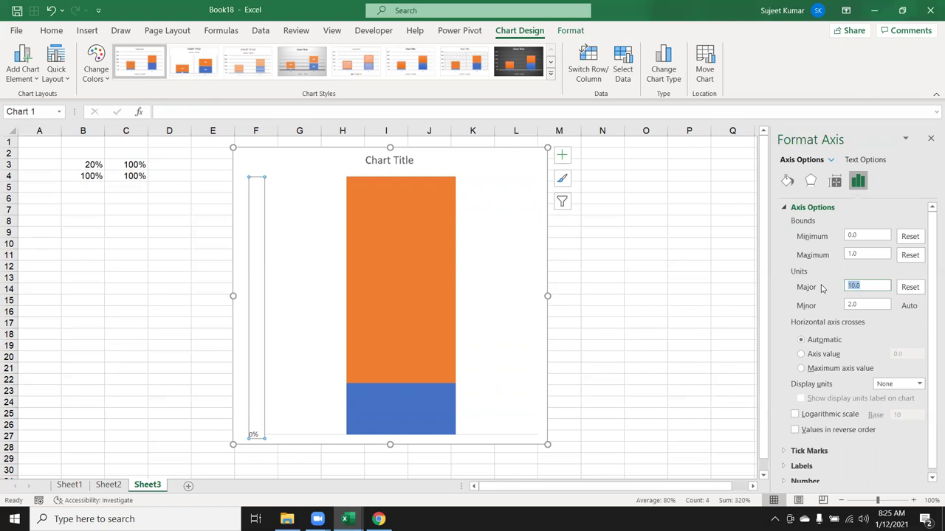
{"action": "type", "text": "1"}
{"action": "key", "text": "Return"}
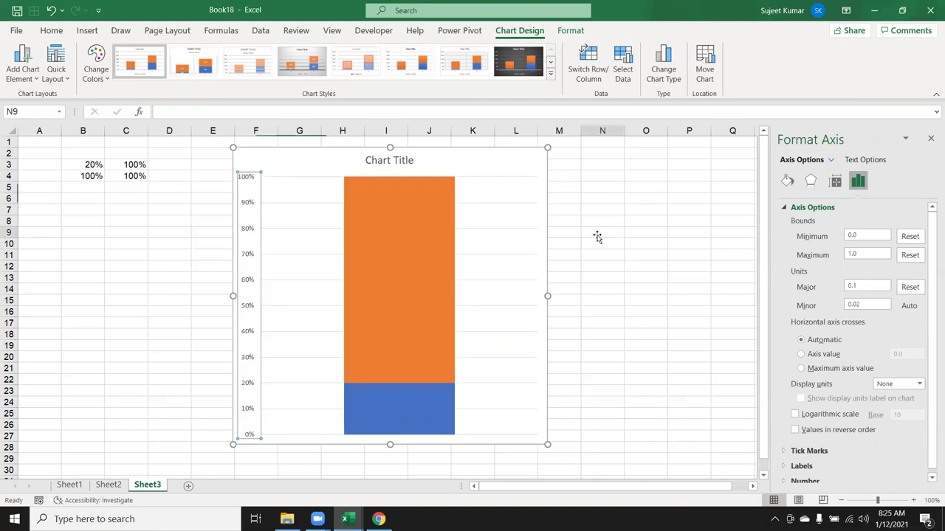
{"action": "left_click", "coordinate": [598, 235]}
{"action": "left_click", "coordinate": [533, 231]}
- Delete the chart title
{"action": "left_click", "coordinate": [533, 231]}
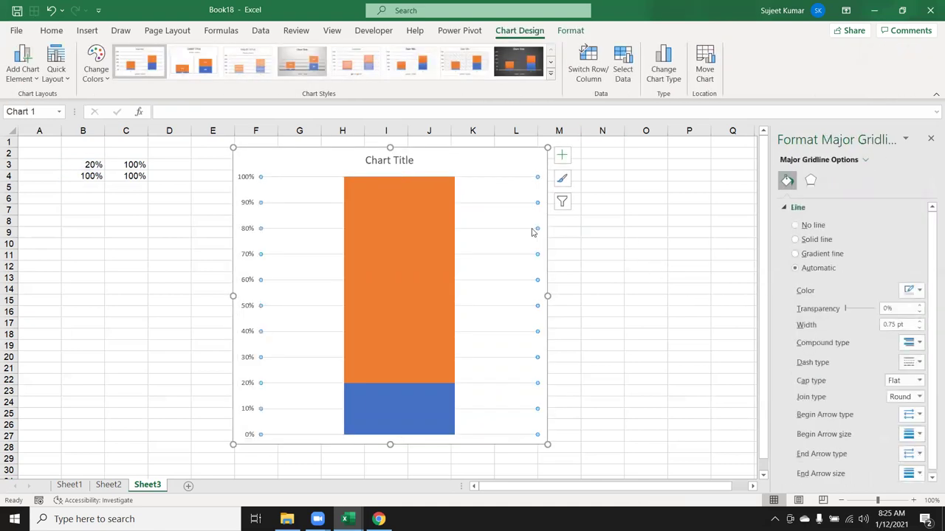
{"action": "left_click", "coordinate": [428, 167]}
{"action": "left_click", "coordinate": [400, 160]}
{"action": "key", "text": "Delete"}
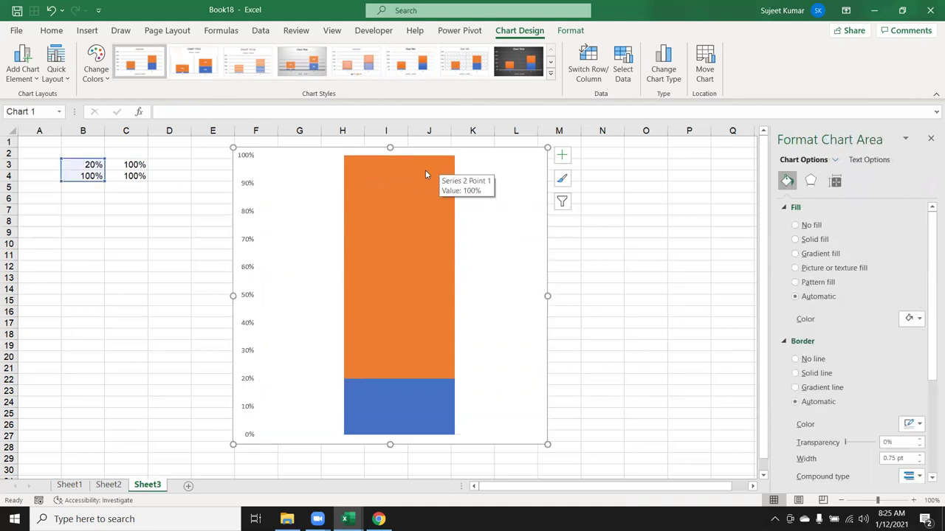
- Move the chart left over columns D–K and close the Format pane
{"action": "left_click", "coordinate": [602, 268]}
{"action": "left_click", "coordinate": [492, 262]}
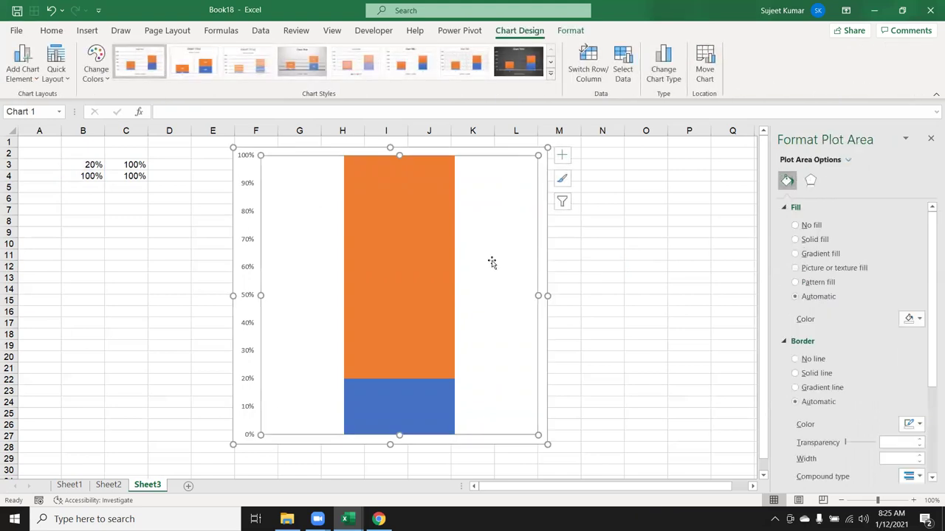
{"action": "left_click", "coordinate": [632, 262]}
{"action": "left_click", "coordinate": [283, 165]}
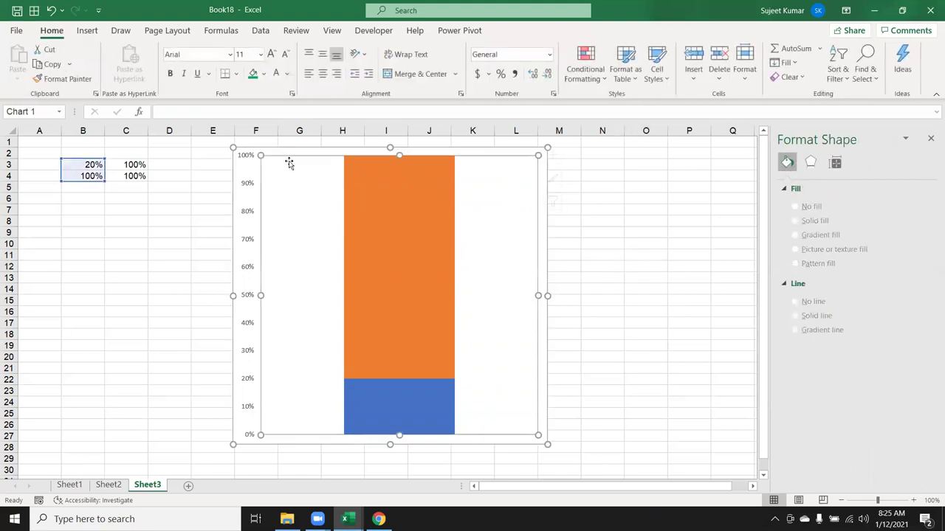
{"action": "left_click_drag", "start_coordinate": [244, 170], "coordinate": [172, 171]}
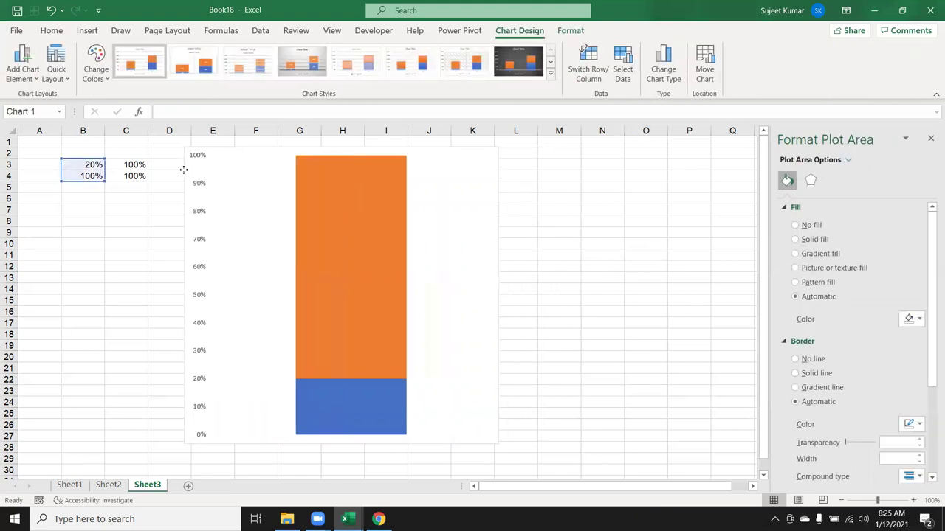
{"action": "left_click", "coordinate": [719, 244]}
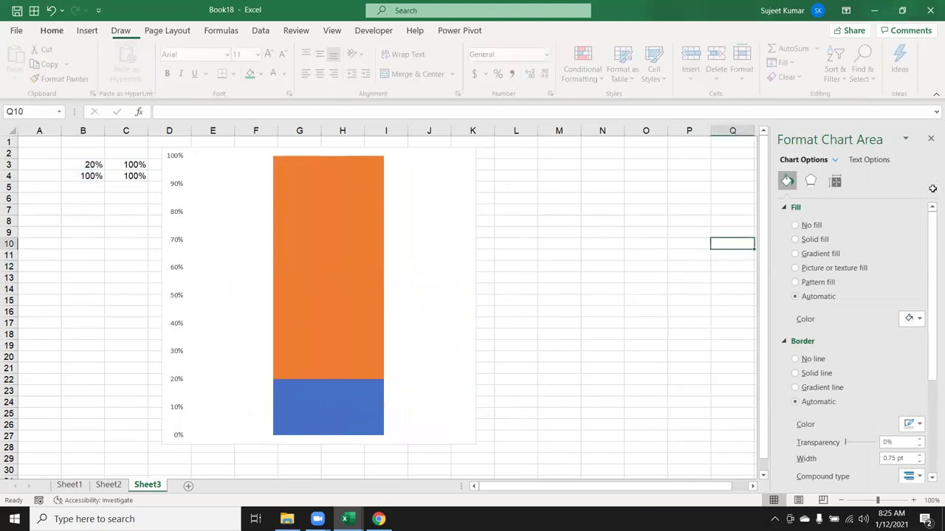
{"action": "left_click", "coordinate": [931, 139]}
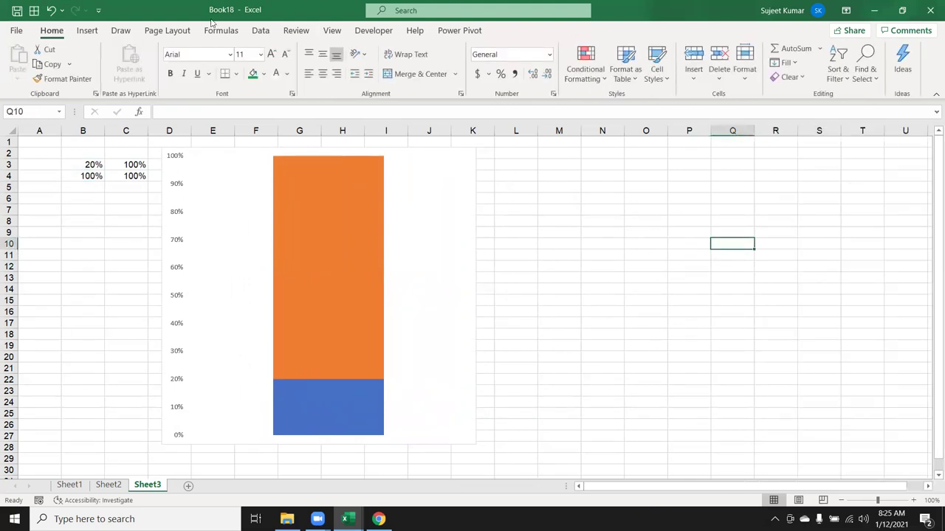
{"action": "left_click", "coordinate": [86, 31]}
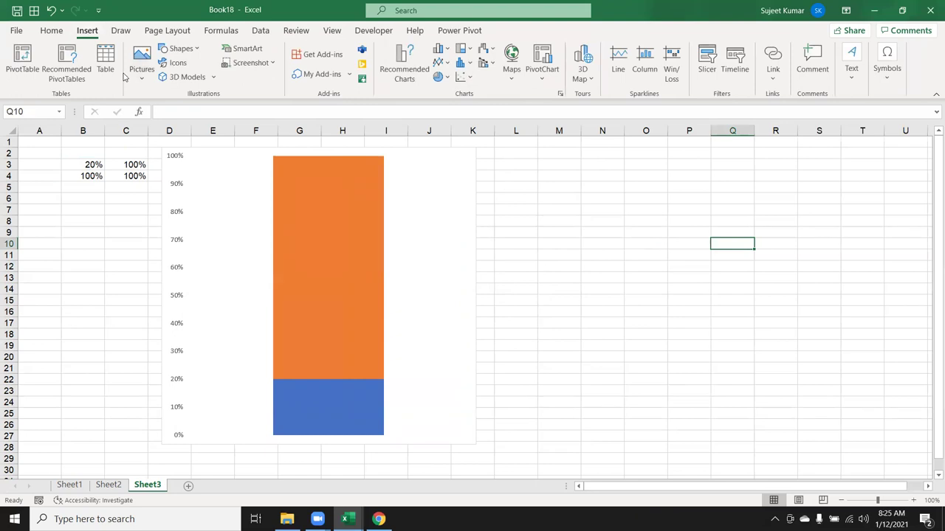
- Draw a tall cylinder shape across columns N to Q beside the chart
{"action": "left_click", "coordinate": [197, 49]}
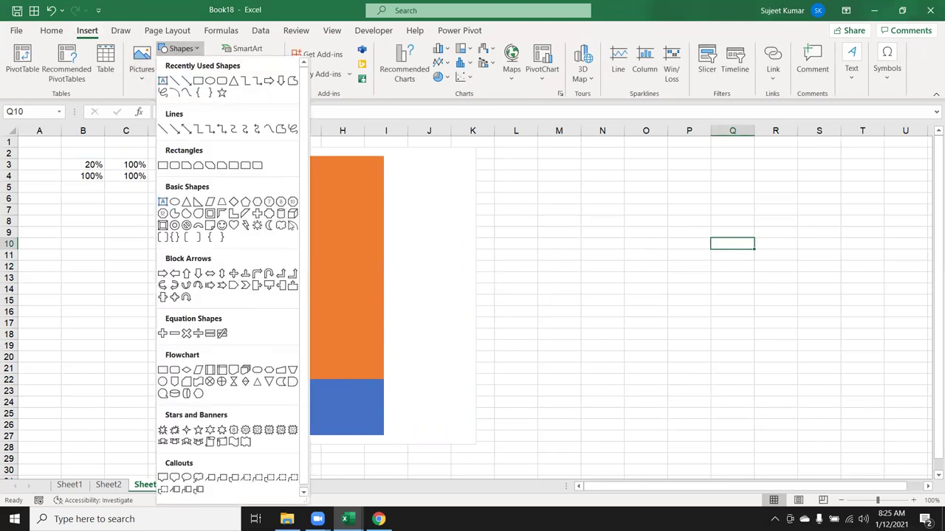
{"action": "left_click", "coordinate": [281, 217]}
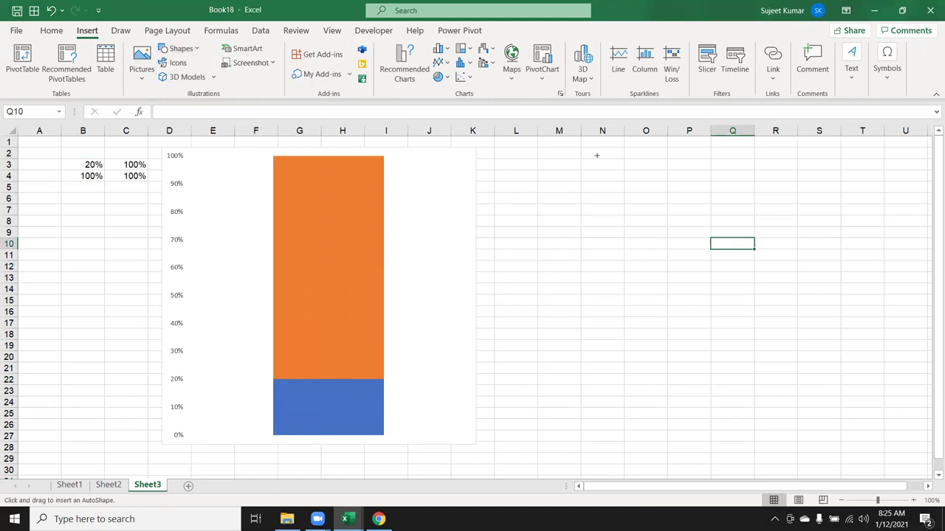
{"action": "left_click_drag", "start_coordinate": [596, 155], "coordinate": [732, 464]}
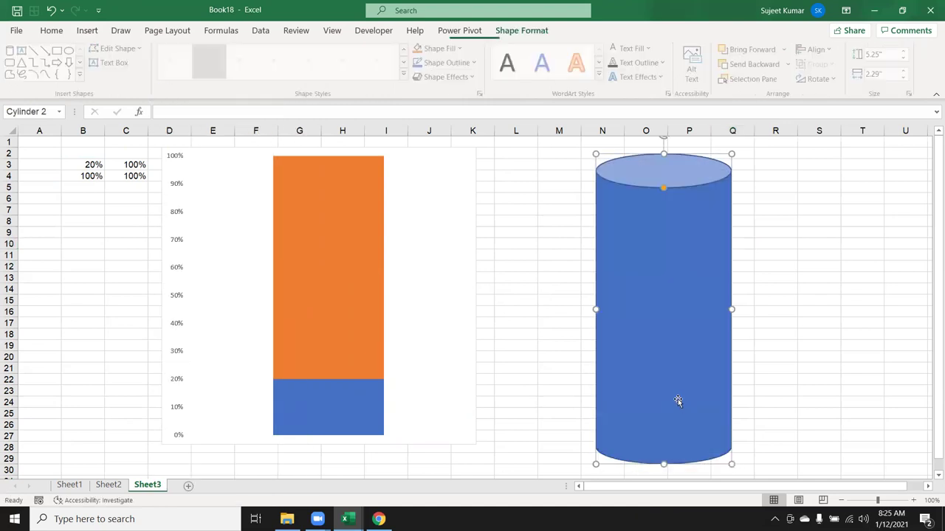
- Nudge and slightly widen the cylinder, then set its fill to No Fill
{"action": "left_click_drag", "start_coordinate": [678, 401], "coordinate": [662, 390]}
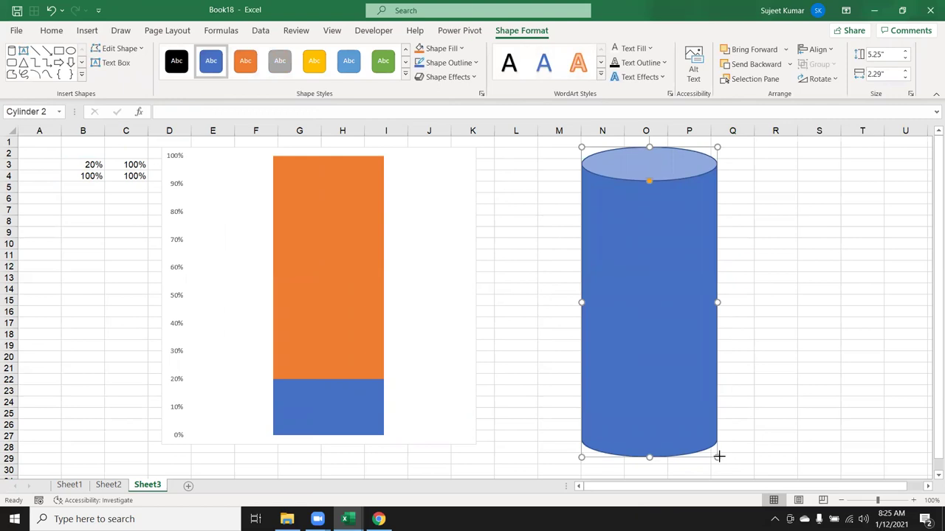
{"action": "left_click_drag", "start_coordinate": [718, 457], "coordinate": [724, 456]}
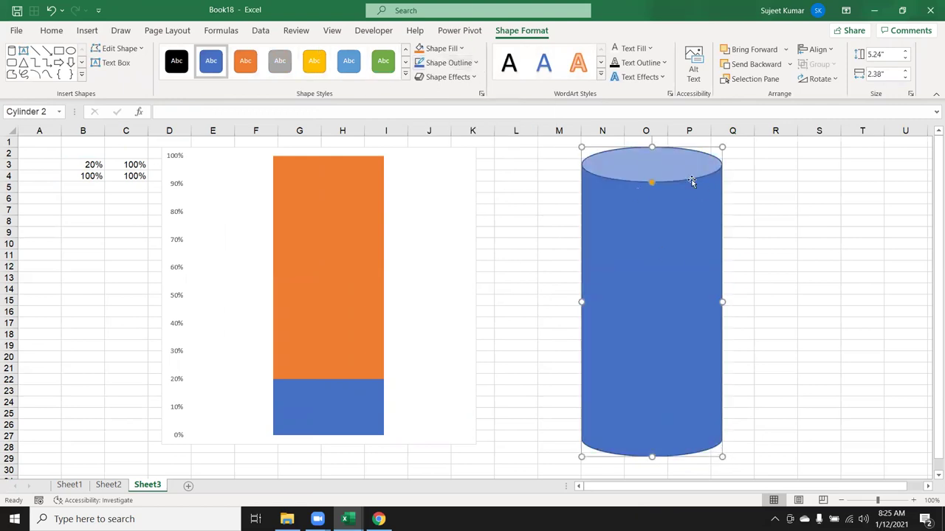
{"action": "left_click", "coordinate": [464, 49]}
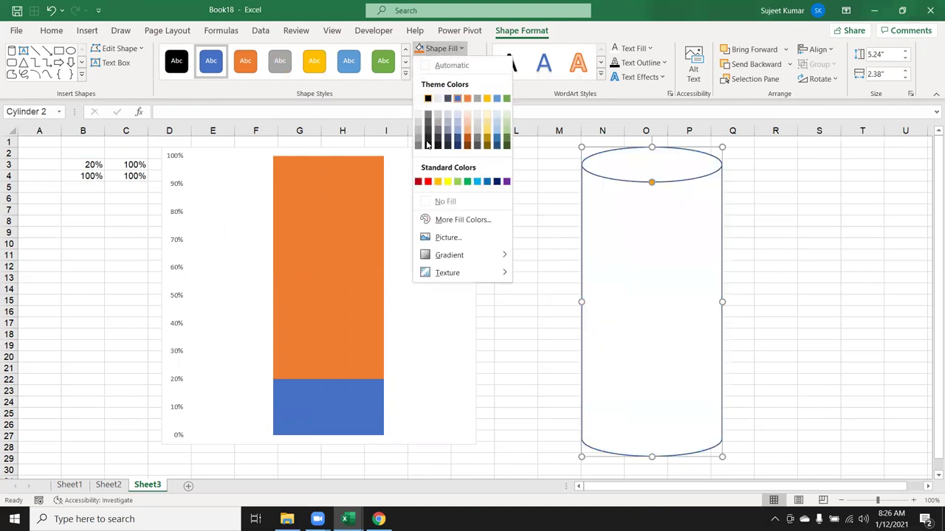
{"action": "left_click", "coordinate": [443, 202]}
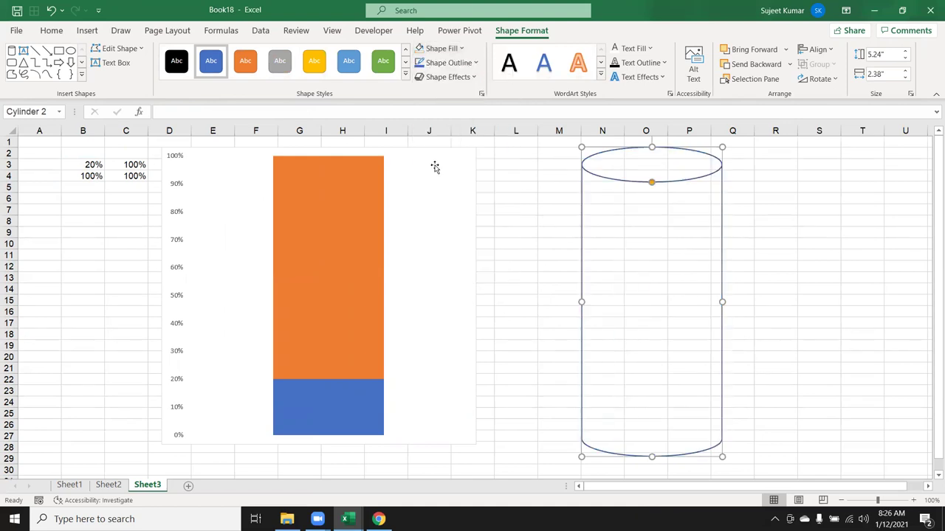
- Give the cylinder a thicker red outline
{"action": "left_click", "coordinate": [477, 64]}
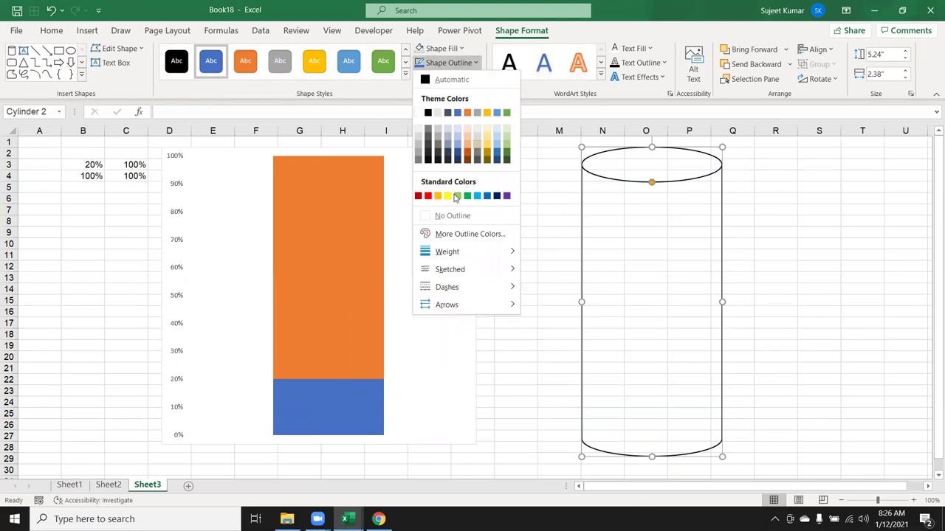
{"action": "left_click", "coordinate": [429, 194]}
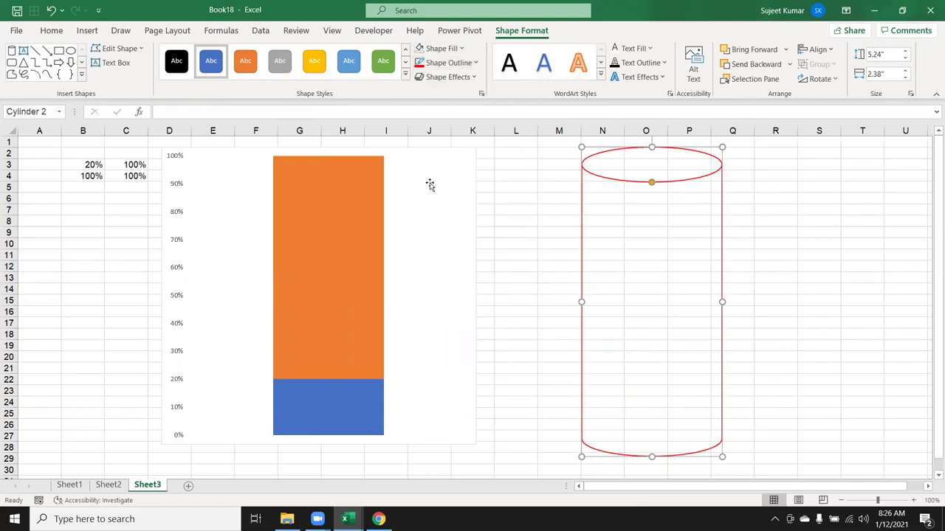
{"action": "left_click", "coordinate": [450, 63]}
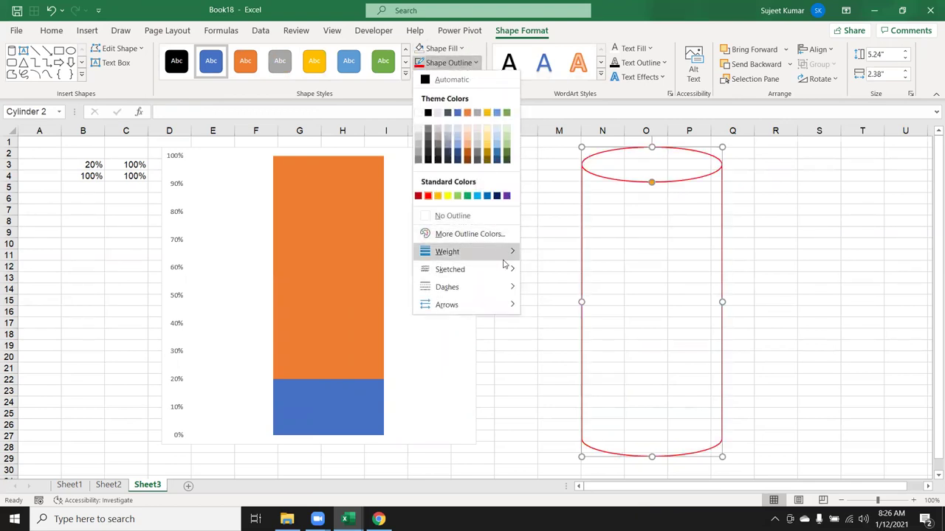
{"action": "mouse_move", "coordinate": [447, 252]}
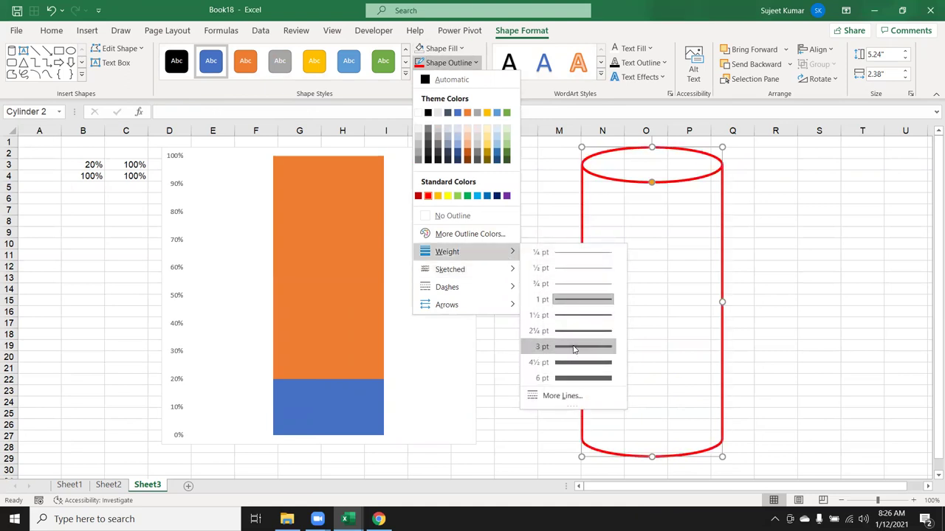
{"action": "left_click", "coordinate": [575, 363]}
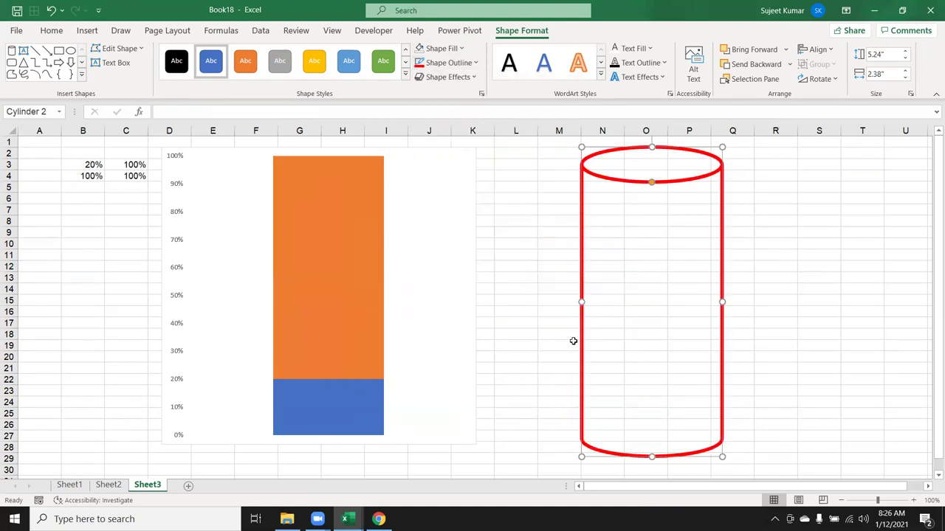
{"action": "left_click", "coordinate": [738, 276]}
- Copy the red cylinder and use it as a Clipboard picture fill for the upper orange bar
{"action": "left_click", "coordinate": [722, 248]}
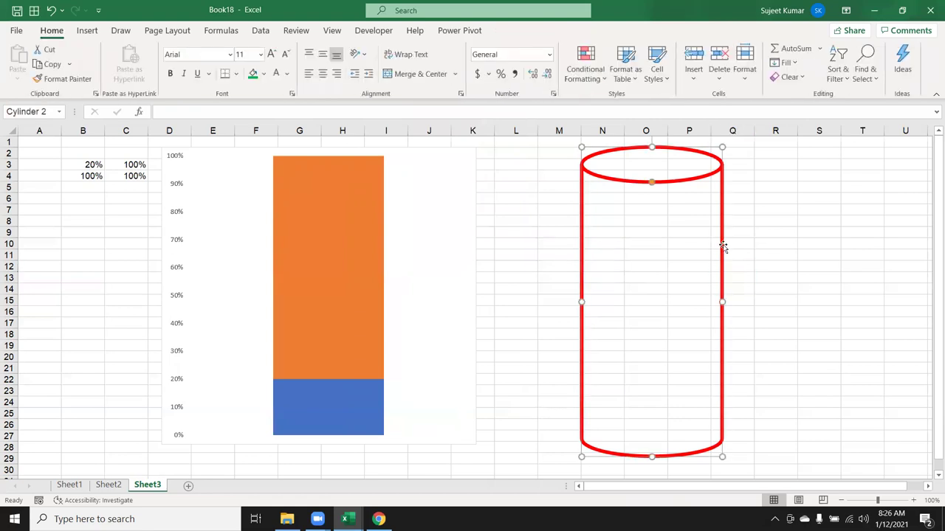
{"action": "key", "text": "ctrl+c"}
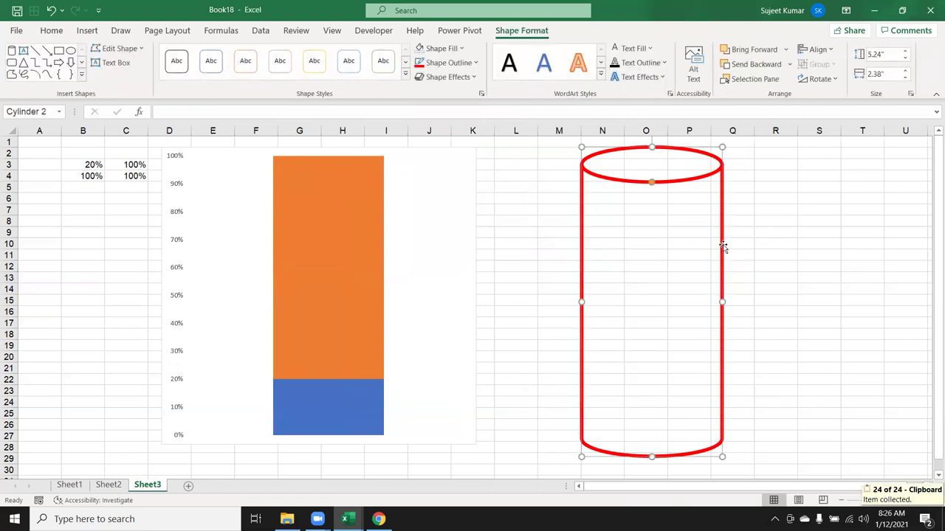
{"action": "left_click", "coordinate": [357, 216]}
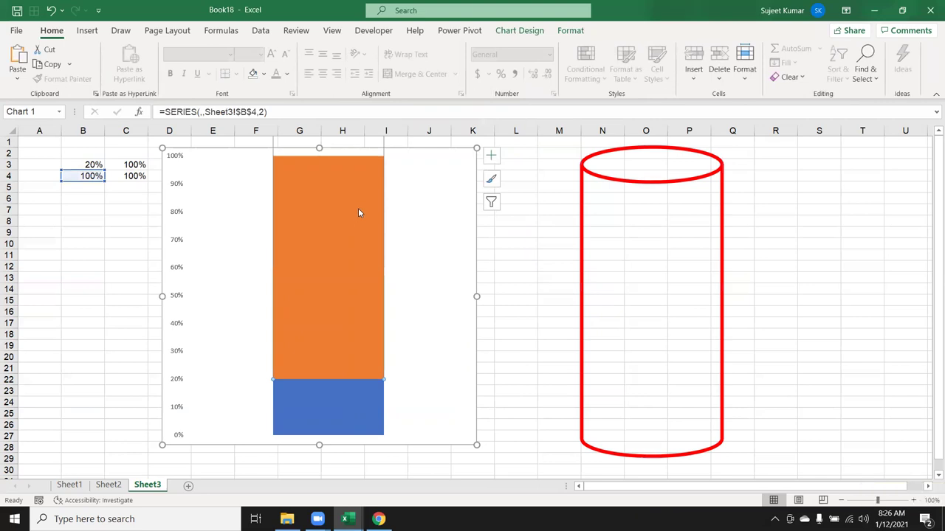
{"action": "right_click", "coordinate": [359, 212]}
{"action": "left_click", "coordinate": [420, 351]}
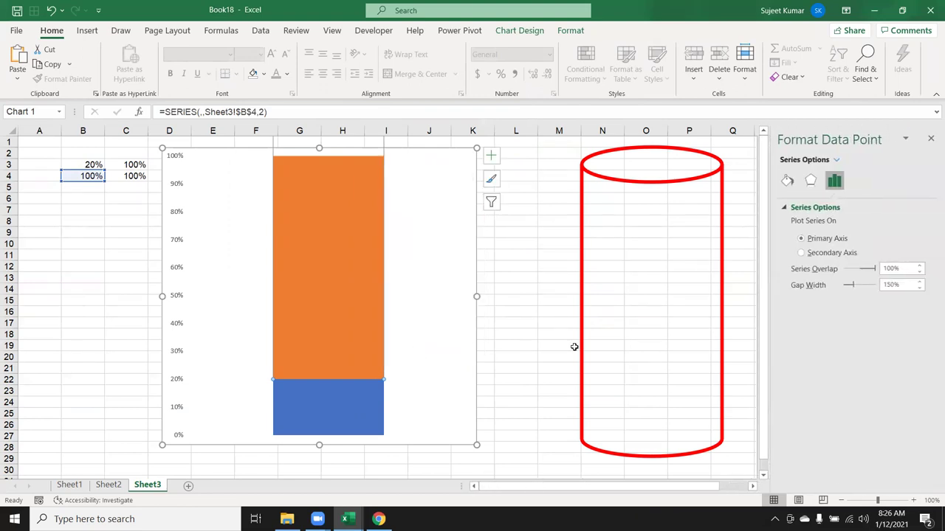
{"action": "left_click", "coordinate": [787, 181]}
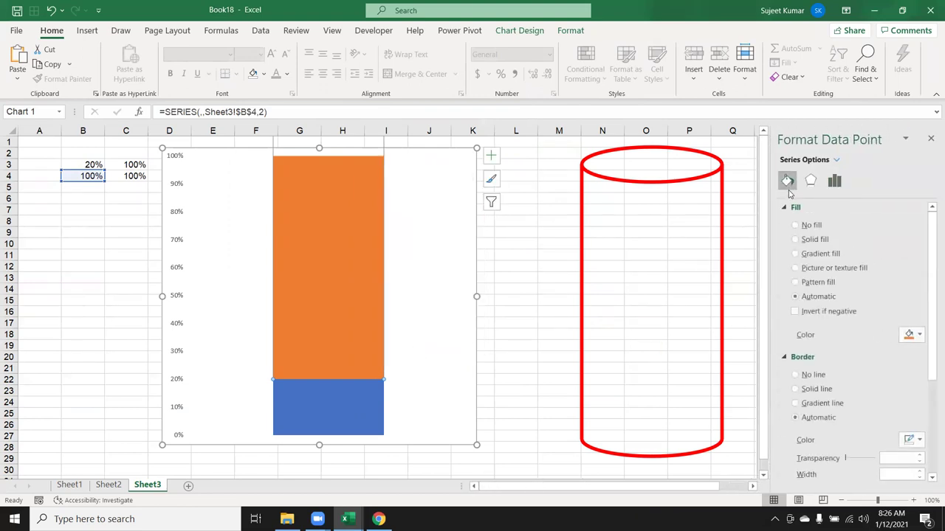
{"action": "left_click", "coordinate": [797, 269]}
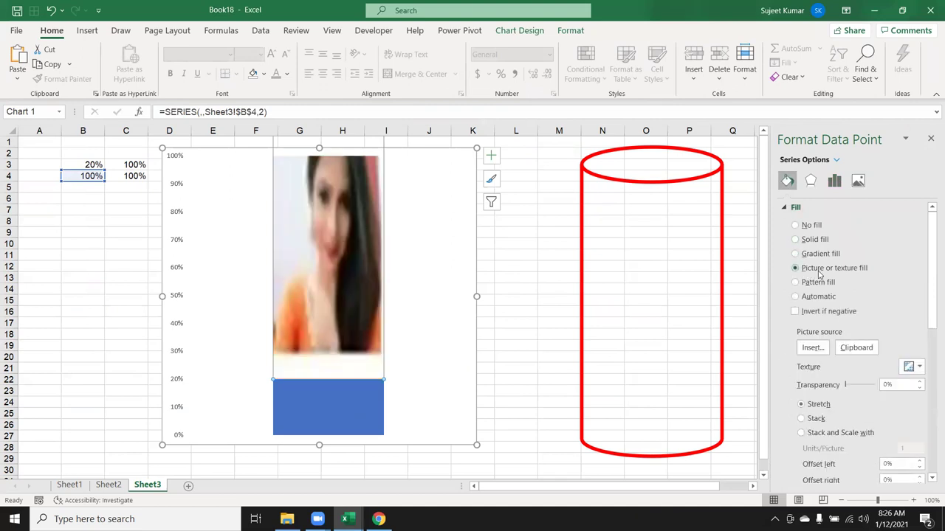
{"action": "left_click", "coordinate": [849, 355]}
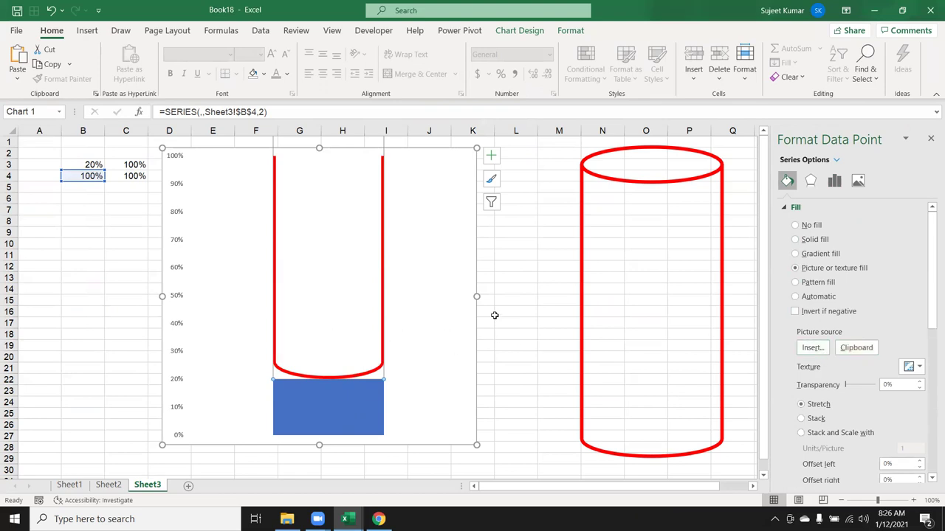
- Check the result by selecting the chart's series and the red cylinder shape
{"action": "left_click", "coordinate": [494, 316]}
{"action": "left_click", "coordinate": [353, 399]}
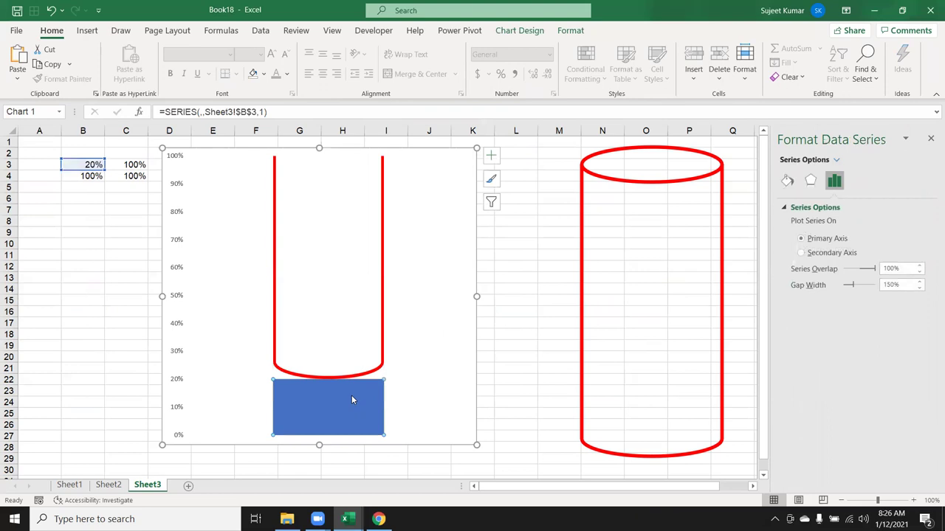
{"action": "left_click", "coordinate": [349, 313]}
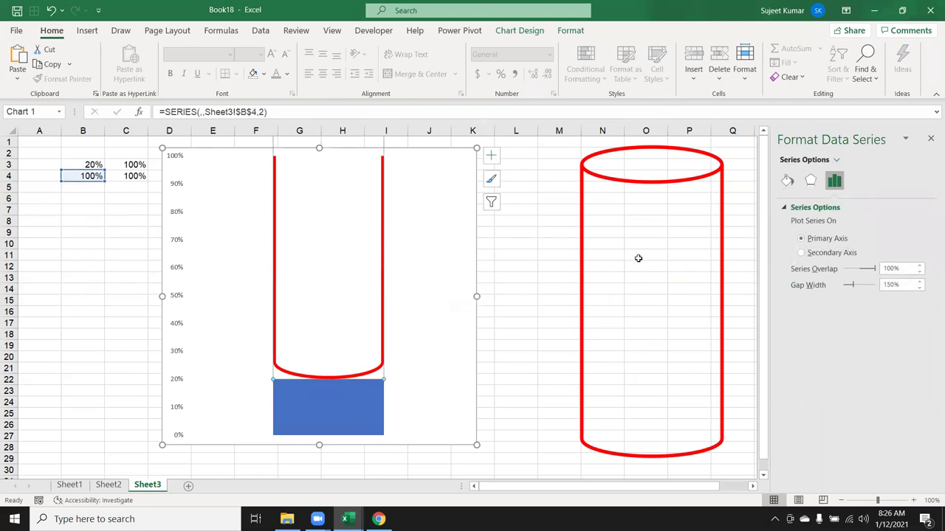
{"action": "left_click", "coordinate": [657, 185]}
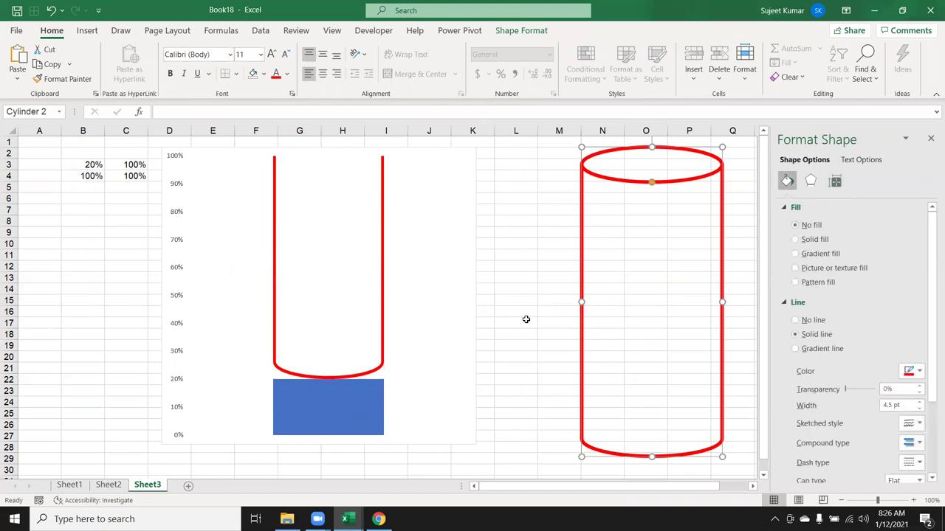
- Undo the cylinder fill, remove the cylinder, and extend the orange 100% series to include C4
{"action": "key", "text": "ctrl+z"}
{"action": "key", "text": "ctrl+z"}
{"action": "key", "text": "ctrl+z"}
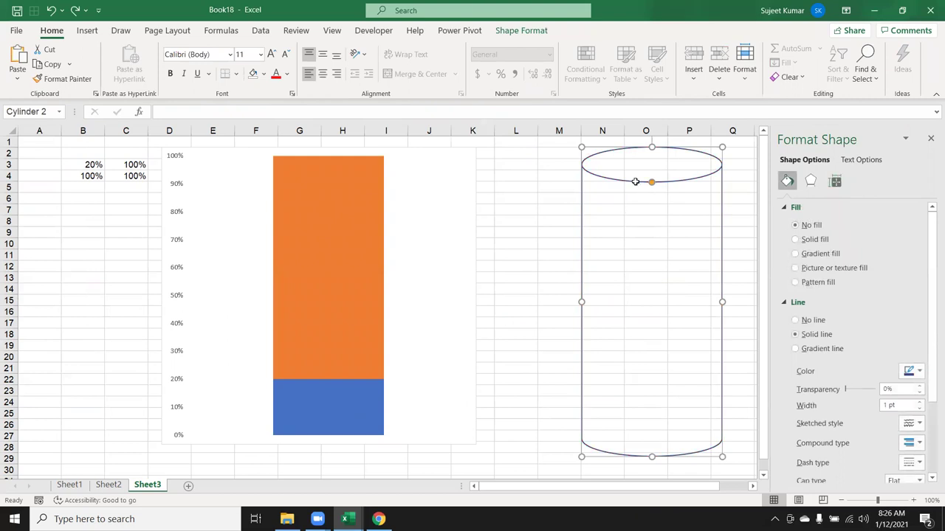
{"action": "key", "text": "ctrl+x"}
{"action": "left_click", "coordinate": [529, 265]}
{"action": "left_click", "coordinate": [335, 317]}
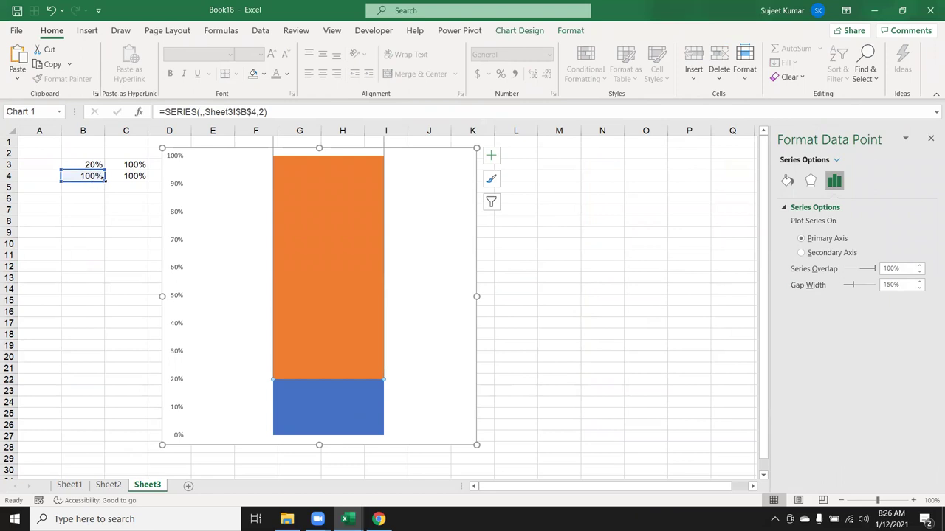
{"action": "left_click_drag", "start_coordinate": [105, 181], "coordinate": [147, 180]}
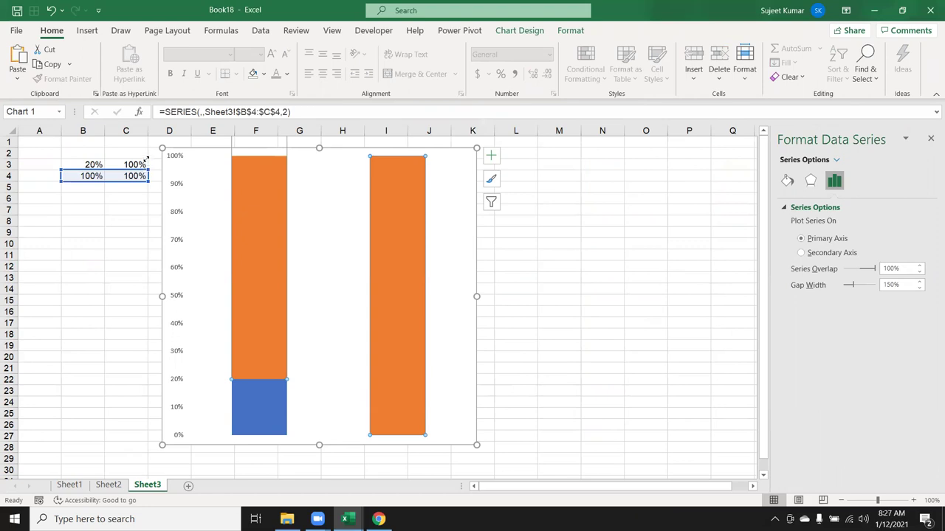
- Nudge the chart and extend the blue series range from B3 to include C3
{"action": "left_click", "coordinate": [259, 335]}
{"action": "left_click", "coordinate": [264, 416]}
{"action": "left_click_drag", "start_coordinate": [160, 344], "coordinate": [157, 342]}
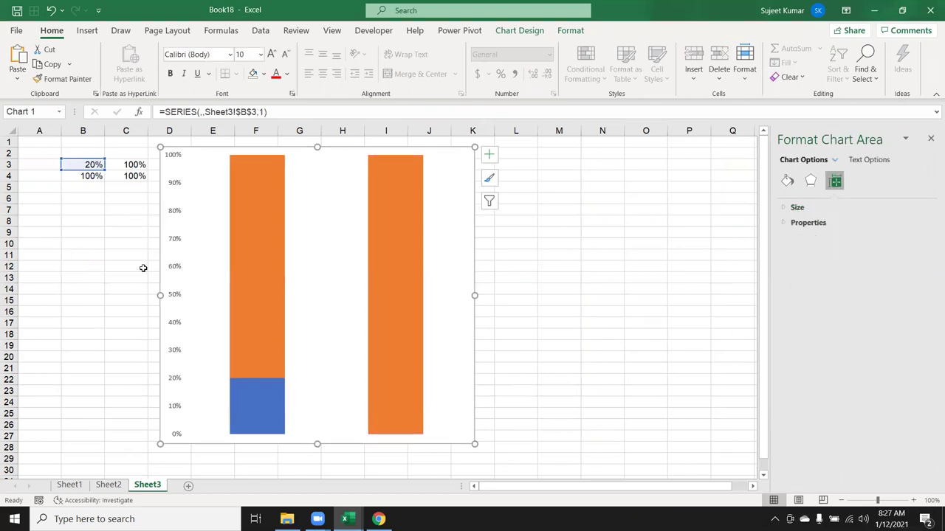
{"action": "left_click", "coordinate": [272, 407]}
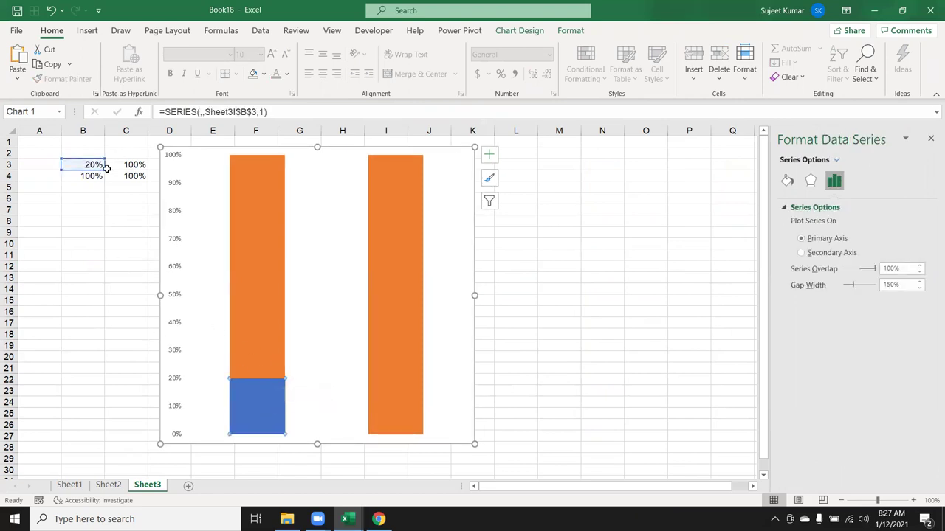
{"action": "left_click_drag", "start_coordinate": [107, 169], "coordinate": [106, 169]}
{"action": "left_click_drag", "start_coordinate": [113, 170], "coordinate": [147, 169]}
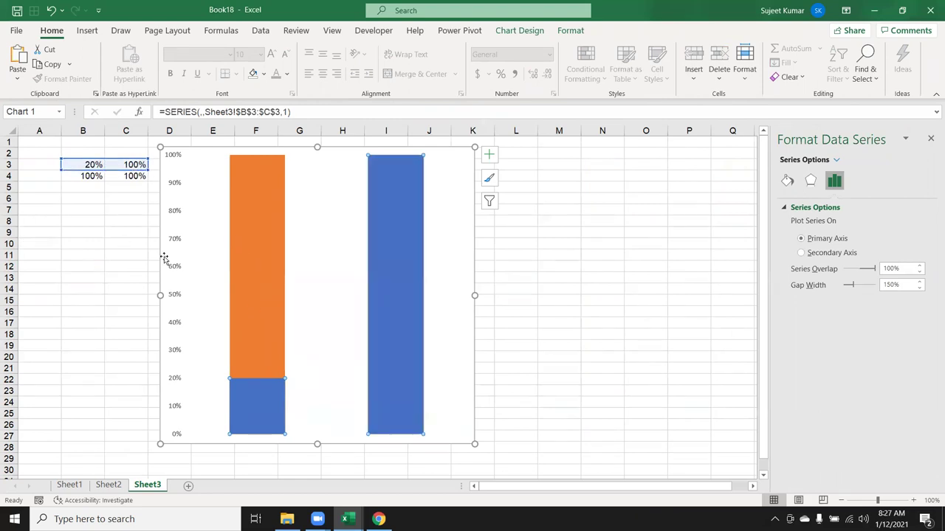
- Check the blue and orange series, then select the 100% values in B4:C4
{"action": "left_click", "coordinate": [393, 286]}
{"action": "left_click", "coordinate": [239, 278]}
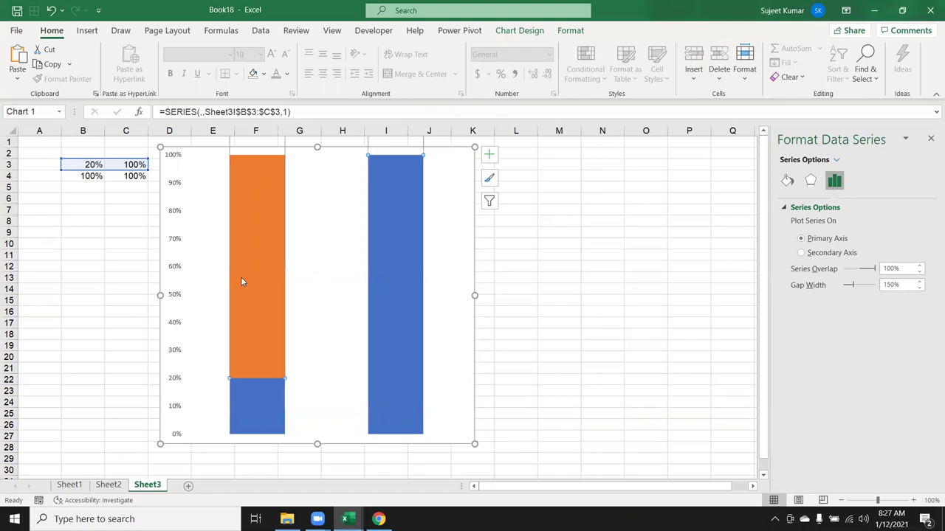
{"action": "left_click", "coordinate": [370, 257]}
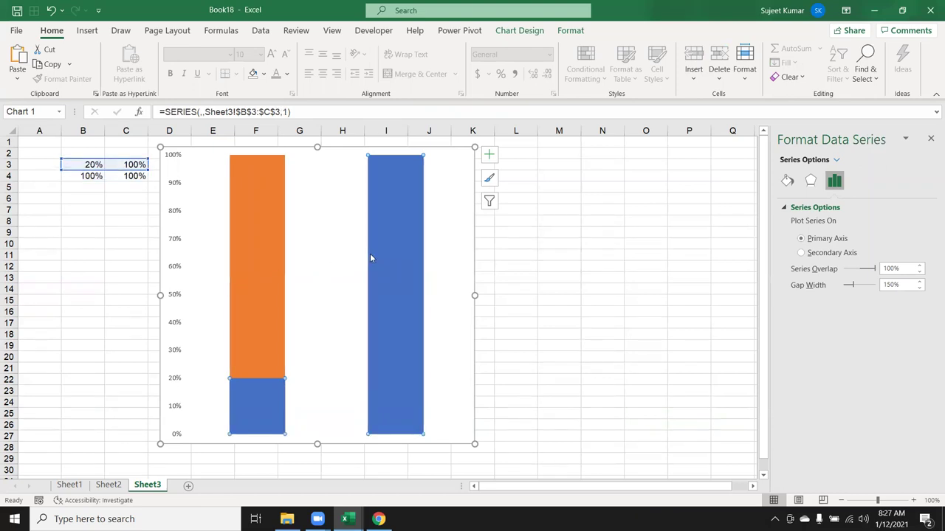
{"action": "left_click", "coordinate": [265, 249]}
{"action": "left_click", "coordinate": [266, 248]}
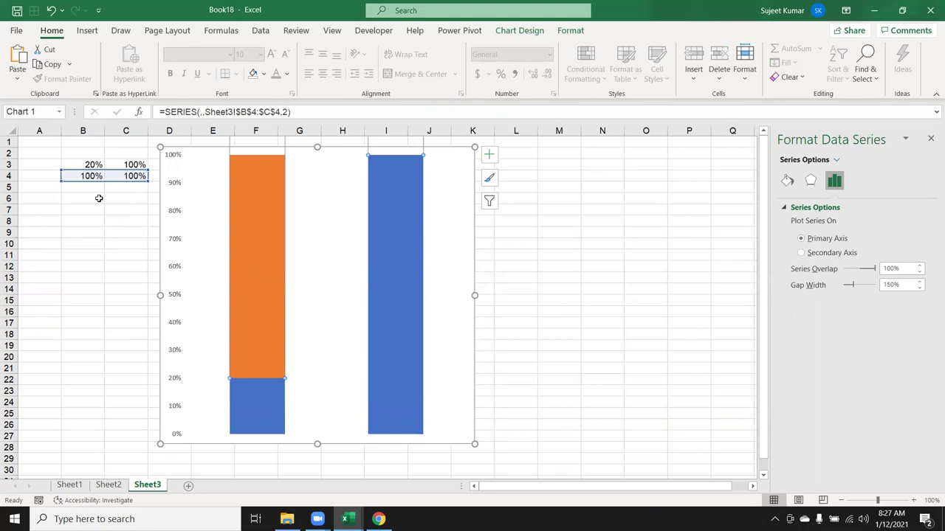
{"action": "left_click", "coordinate": [98, 198]}
{"action": "left_click_drag", "start_coordinate": [85, 175], "coordinate": [132, 175]}
- Clear B4:C4 and try different series overlap and gap width settings
{"action": "key", "text": "Delete"}
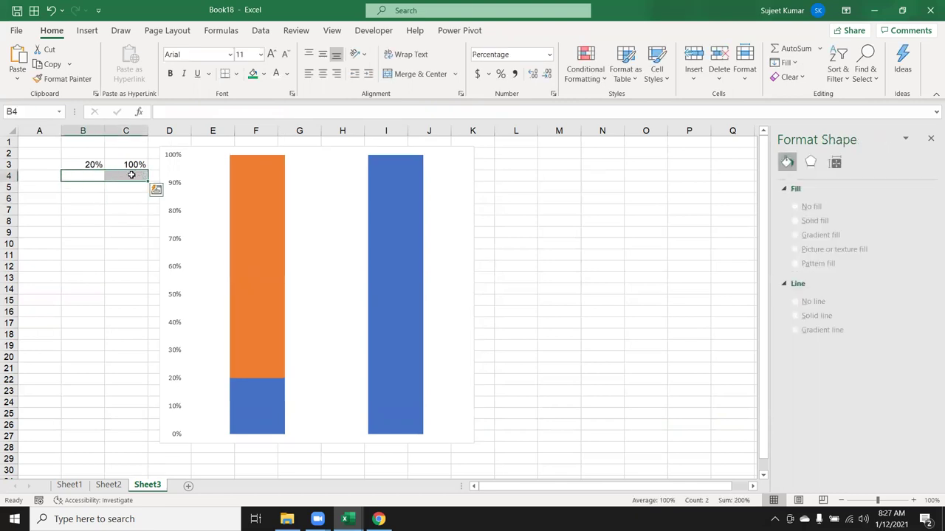
{"action": "left_click", "coordinate": [392, 434]}
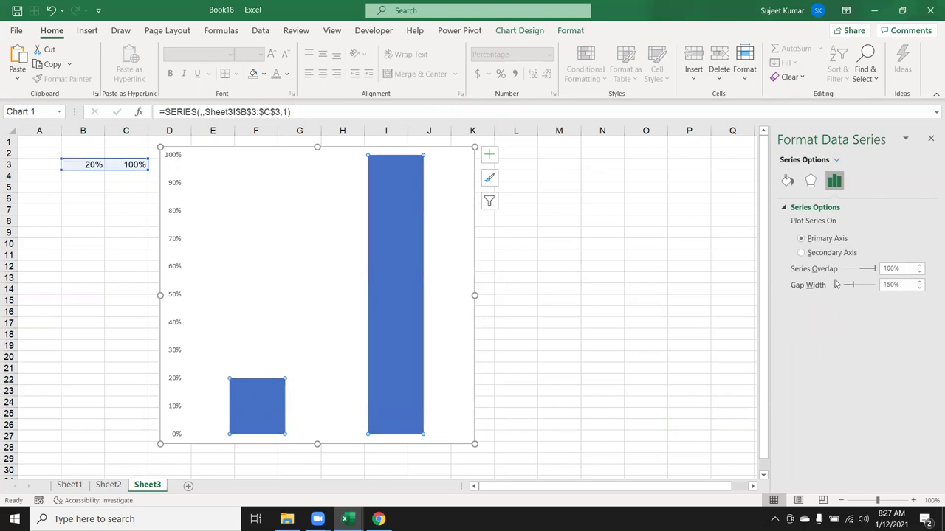
{"action": "left_click_drag", "start_coordinate": [875, 270], "coordinate": [845, 270]}
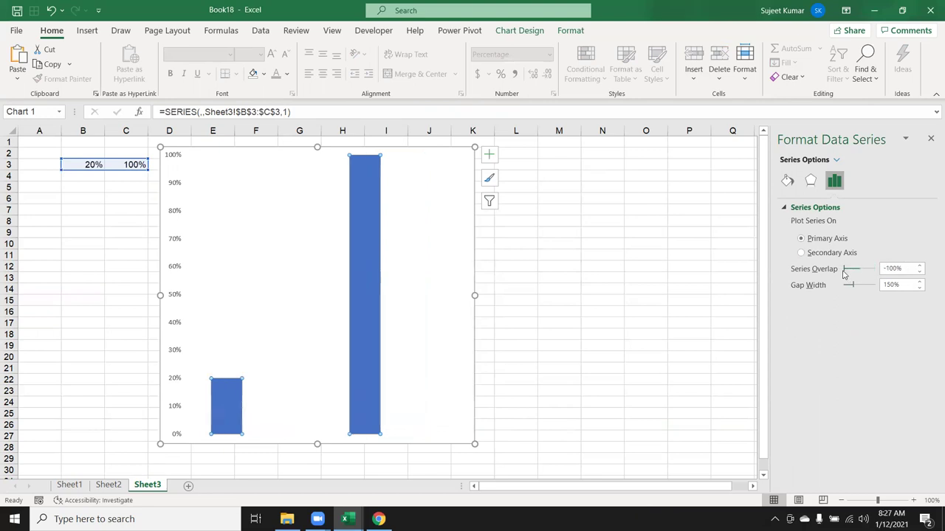
{"action": "mouse_move", "coordinate": [845, 273]}
{"action": "left_mouse_down"}
{"action": "mouse_move", "coordinate": [858, 274]}
{"action": "mouse_move", "coordinate": [847, 288]}
{"action": "left_mouse_up"}
{"action": "left_click", "coordinate": [850, 287]}
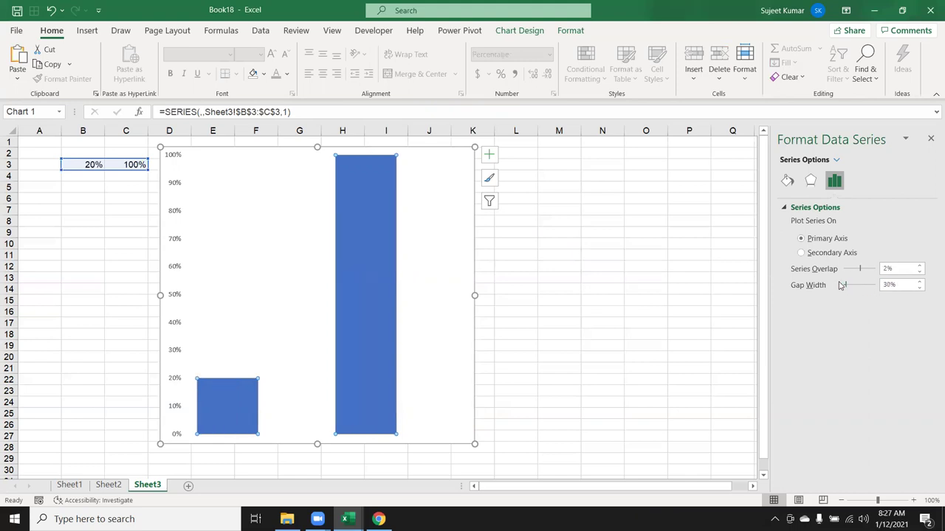
{"action": "left_click", "coordinate": [270, 186]}
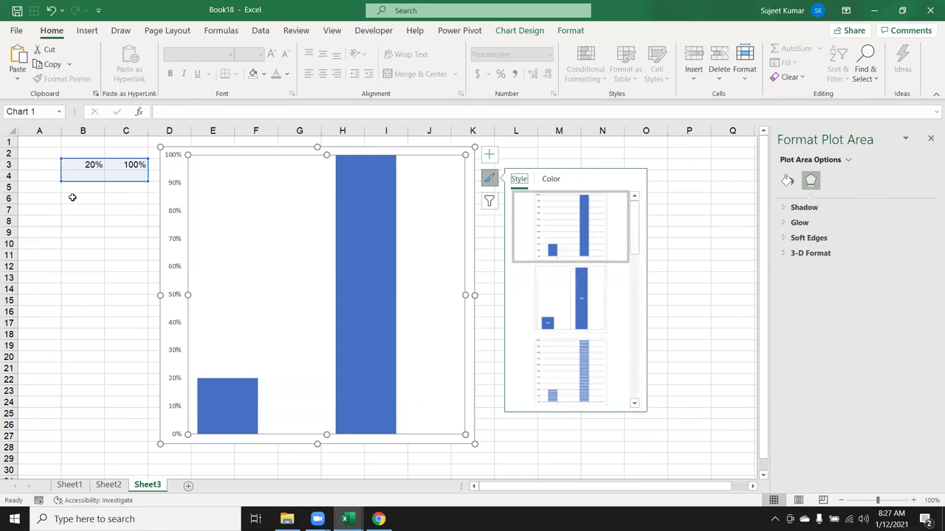
{"action": "left_click", "coordinate": [72, 198]}
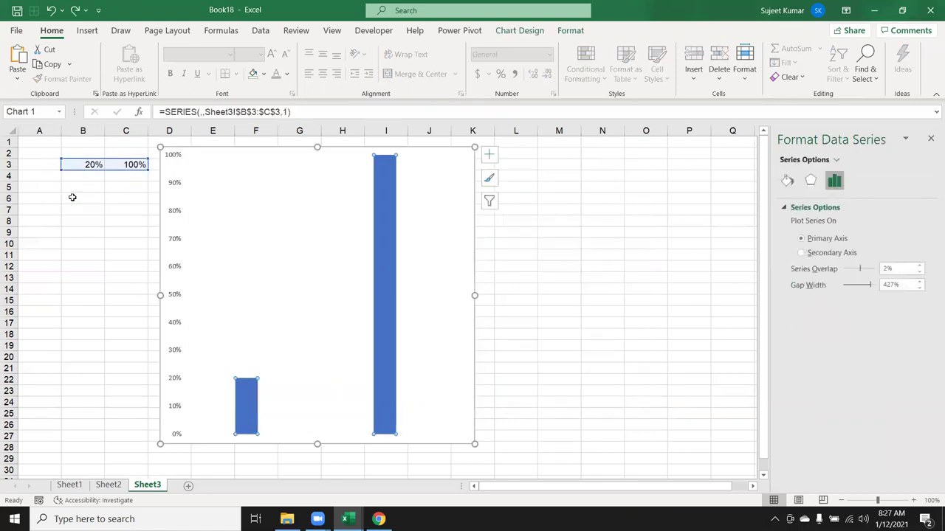
- Undo the overlap, gap width and cleared values, then delete the chart
{"action": "key", "text": "ctrl+z"}
{"action": "key", "text": "ctrl+z"}
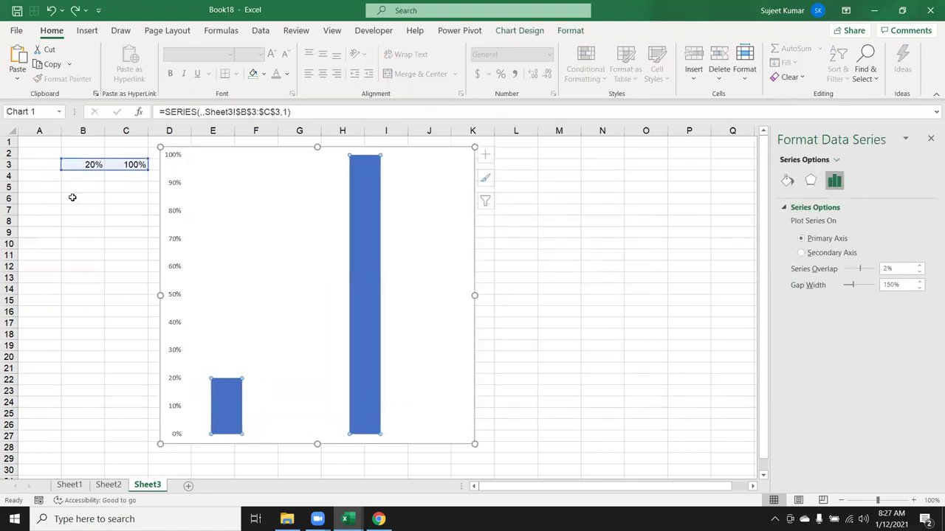
{"action": "key", "text": "ctrl+z"}
{"action": "key", "text": "ctrl+z"}
{"action": "key", "text": "ctrl+z"}
{"action": "key", "text": "ctrl+z"}
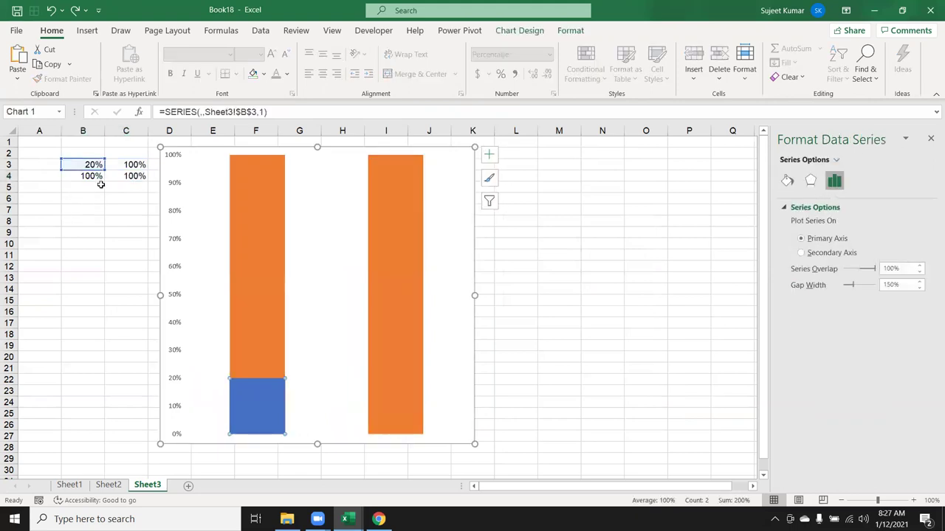
{"action": "left_click", "coordinate": [269, 395]}
{"action": "left_click", "coordinate": [408, 388]}
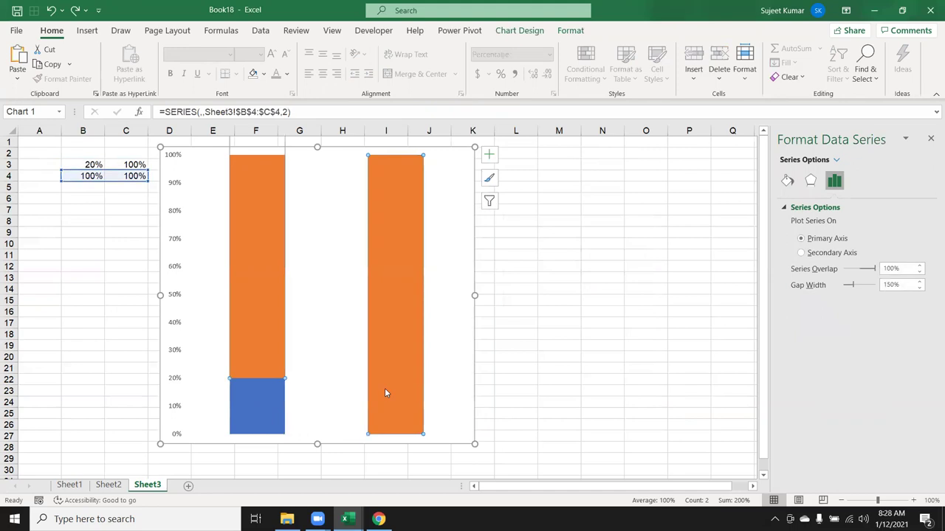
{"action": "left_click", "coordinate": [289, 390]}
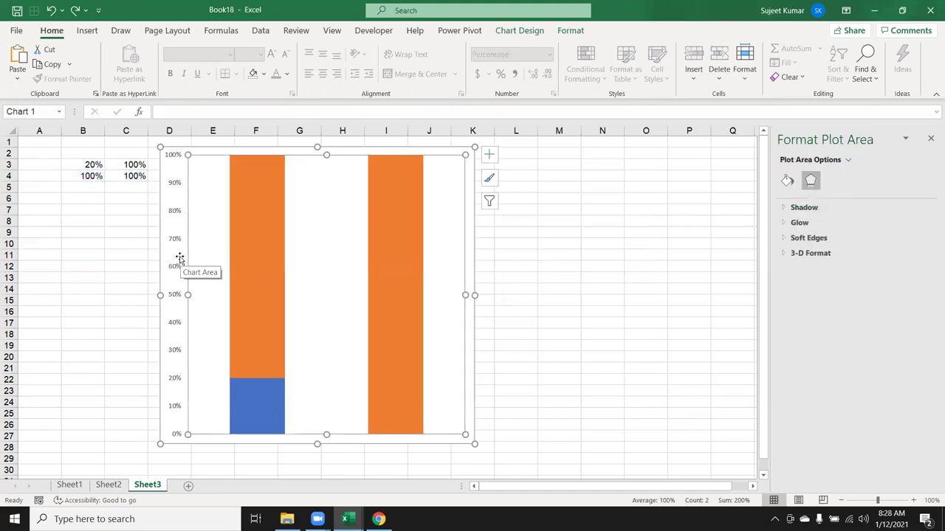
{"action": "left_click", "coordinate": [158, 225]}
{"action": "key", "text": "Delete"}
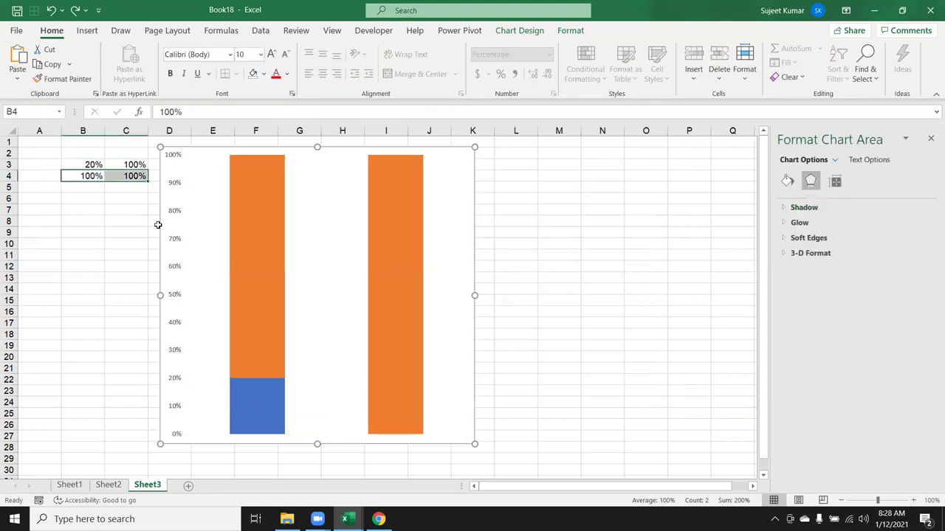
- Insert a clustered column chart of B3:C4, moved beside the data and enlarged
{"action": "left_click_drag", "start_coordinate": [83, 164], "coordinate": [122, 174]}
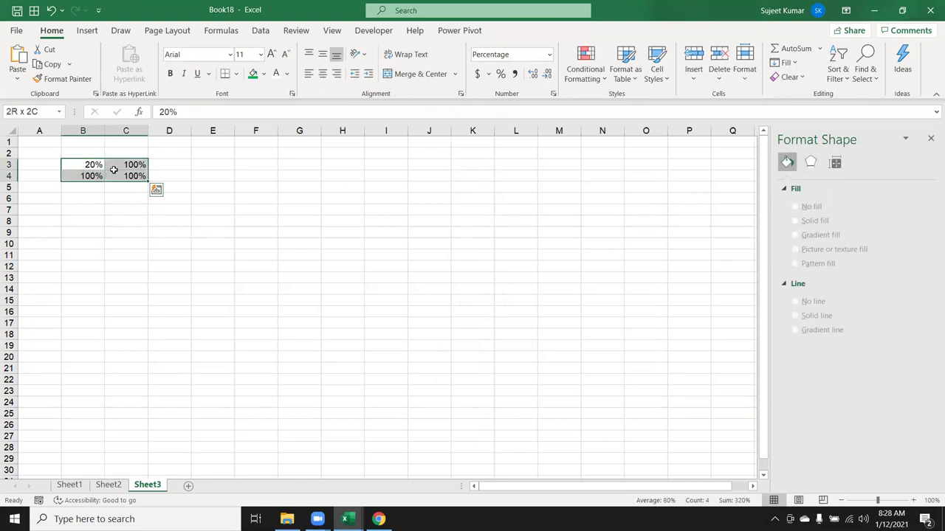
{"action": "left_click", "coordinate": [87, 30]}
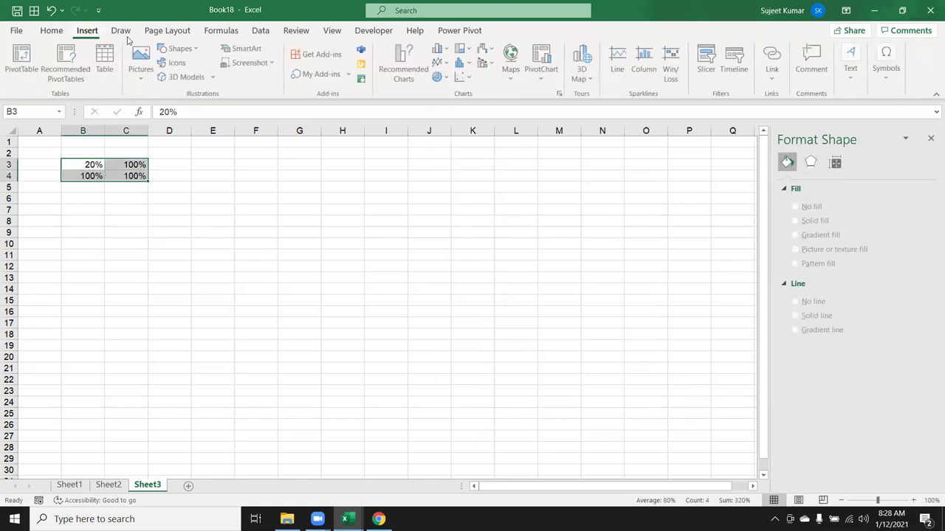
{"action": "left_click", "coordinate": [440, 49]}
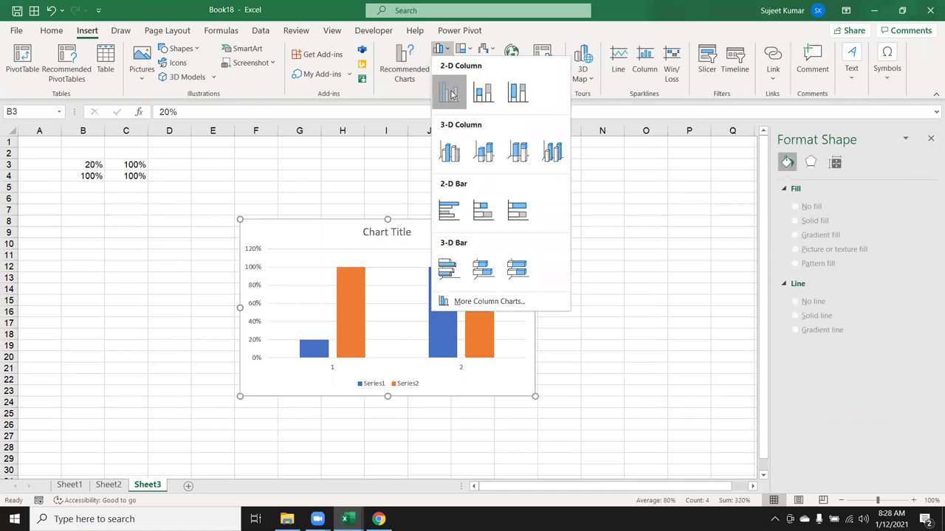
{"action": "left_click", "coordinate": [449, 93]}
{"action": "left_click_drag", "start_coordinate": [268, 222], "coordinate": [218, 152]}
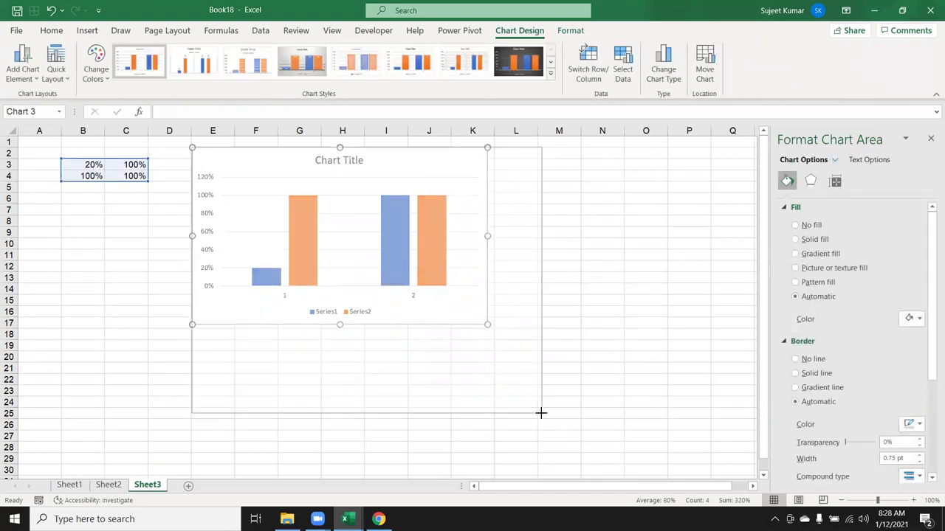
{"action": "left_click_drag", "start_coordinate": [487, 325], "coordinate": [543, 414]}
- Shrink the chart's data range from B3:C4 to B3:B4 and select the unused column C values
{"action": "left_click", "coordinate": [440, 348]}
{"action": "left_click", "coordinate": [440, 348]}
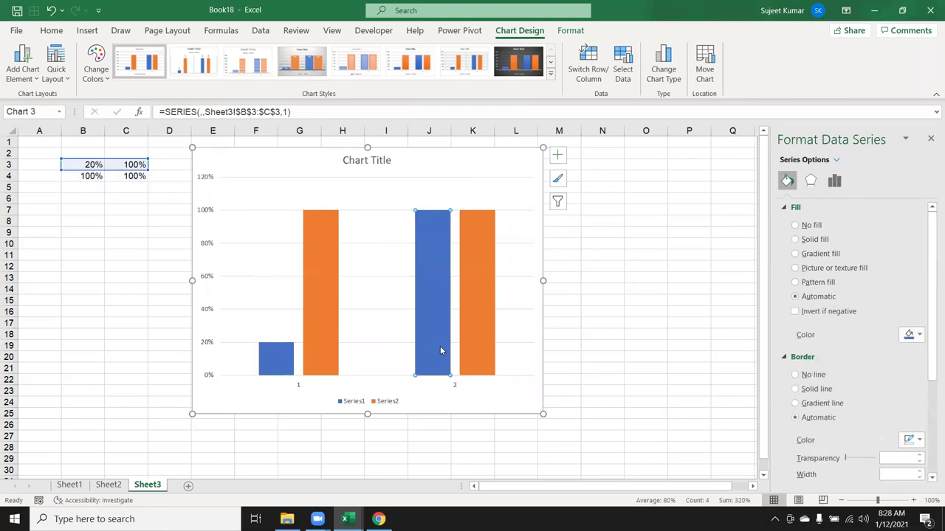
{"action": "key", "text": "Delete"}
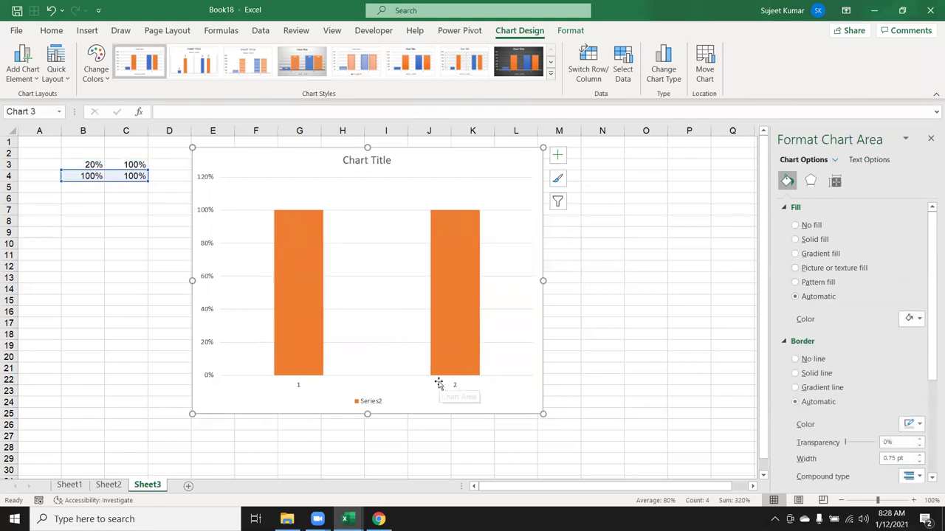
{"action": "key", "text": "ctrl+z"}
{"action": "left_click", "coordinate": [542, 391]}
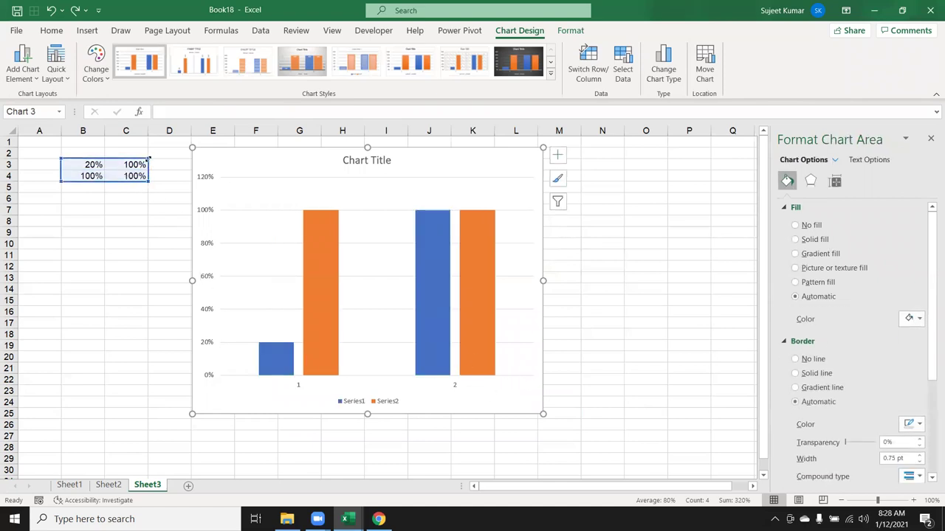
{"action": "left_click_drag", "start_coordinate": [138, 160], "coordinate": [112, 160]}
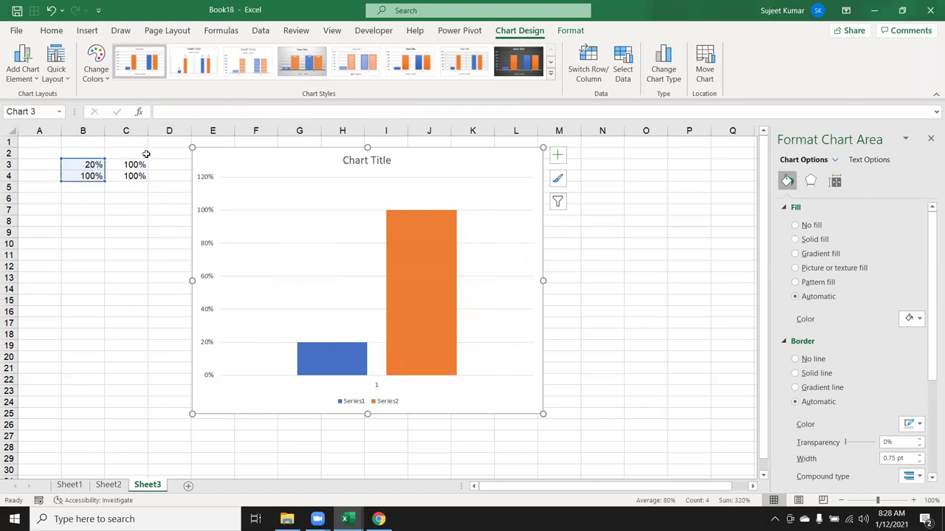
{"action": "left_click_drag", "start_coordinate": [146, 153], "coordinate": [139, 177]}
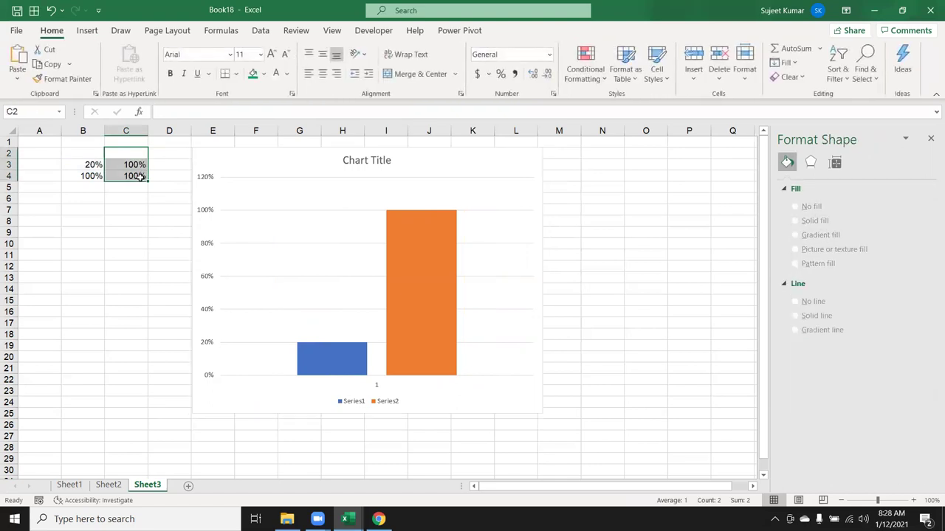
- Clear column C's values and delete the chart legend and horizontal axis
{"action": "key", "text": "Delete"}
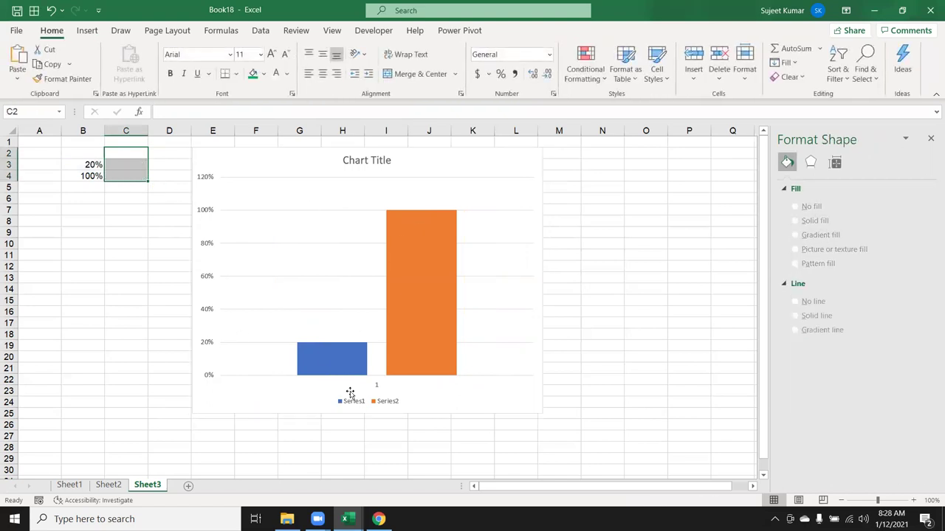
{"action": "left_click", "coordinate": [357, 404]}
{"action": "key", "text": "Delete"}
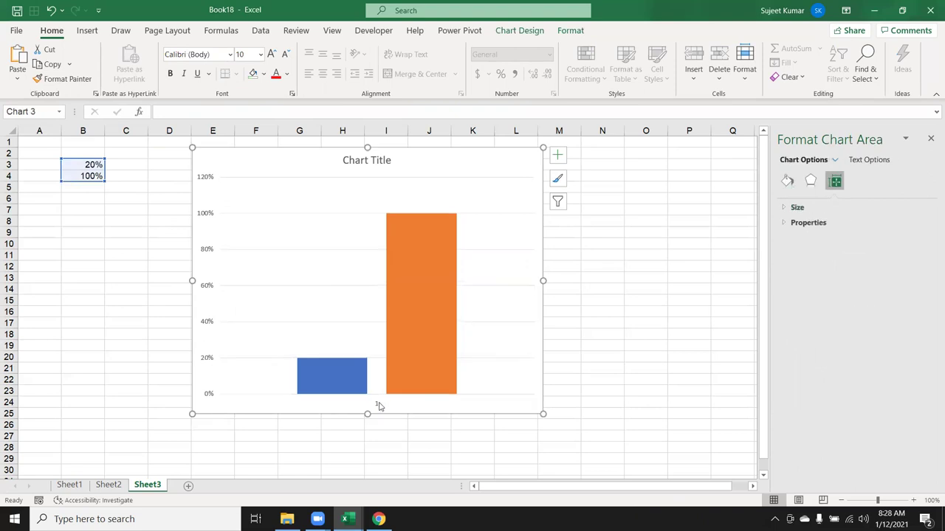
{"action": "left_click", "coordinate": [374, 407]}
{"action": "key", "text": "Delete"}
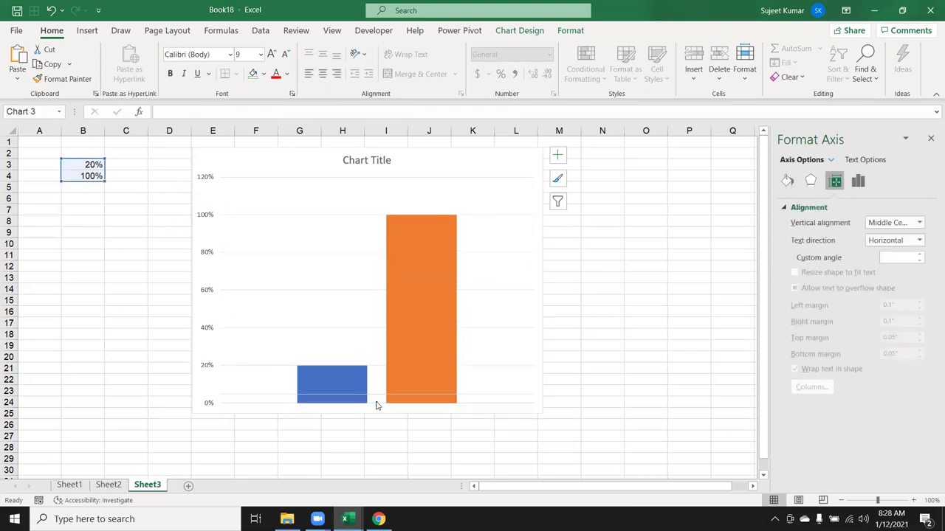
- Set series overlap to 100% so the orange column covers the blue one
{"action": "left_click", "coordinate": [365, 381]}
{"action": "left_click", "coordinate": [408, 378]}
{"action": "left_click", "coordinate": [352, 390]}
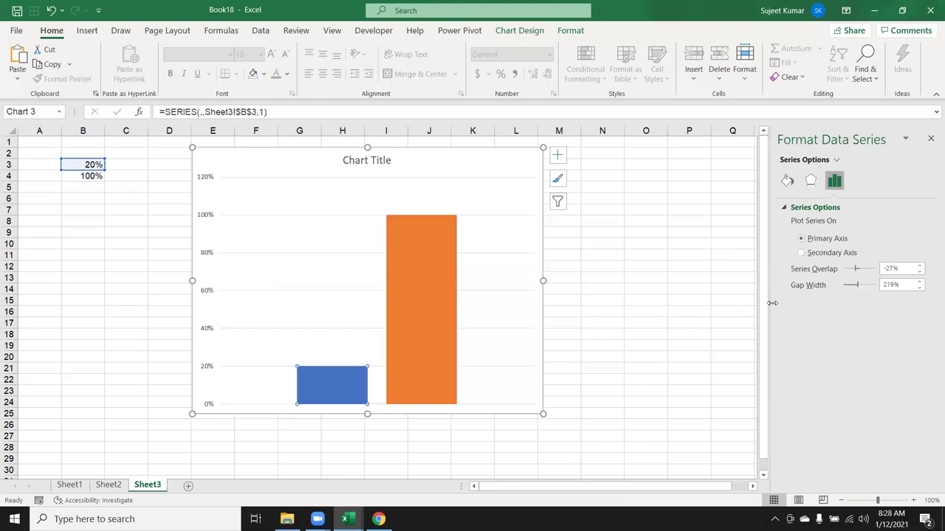
{"action": "left_click_drag", "start_coordinate": [858, 272], "coordinate": [876, 272]}
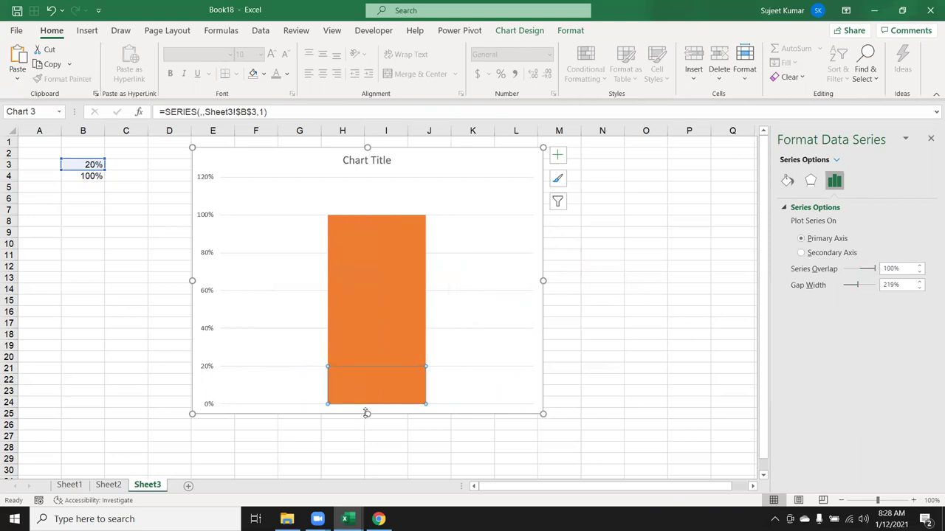
{"action": "left_click", "coordinate": [204, 182]}
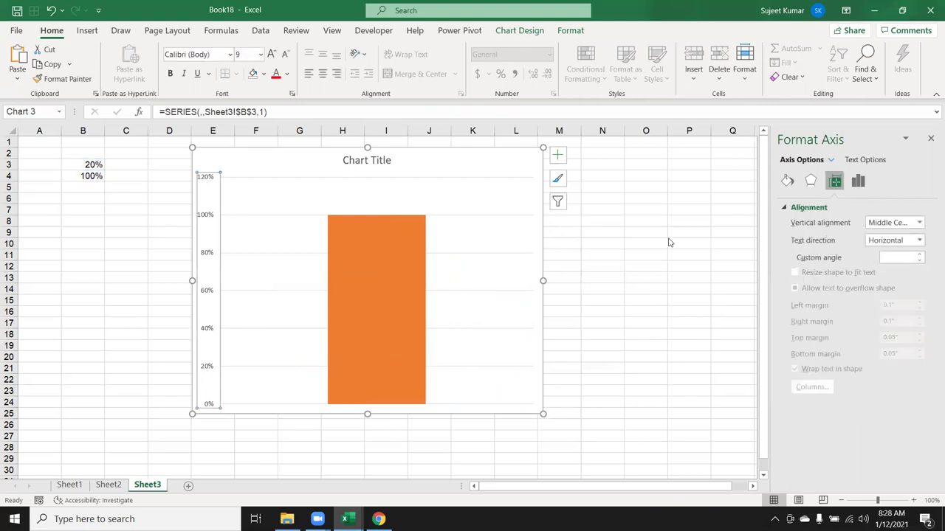
- Set the vertical axis minimum to 0 and maximum to 1.0, then close the Format pane
{"action": "left_click", "coordinate": [858, 180]}
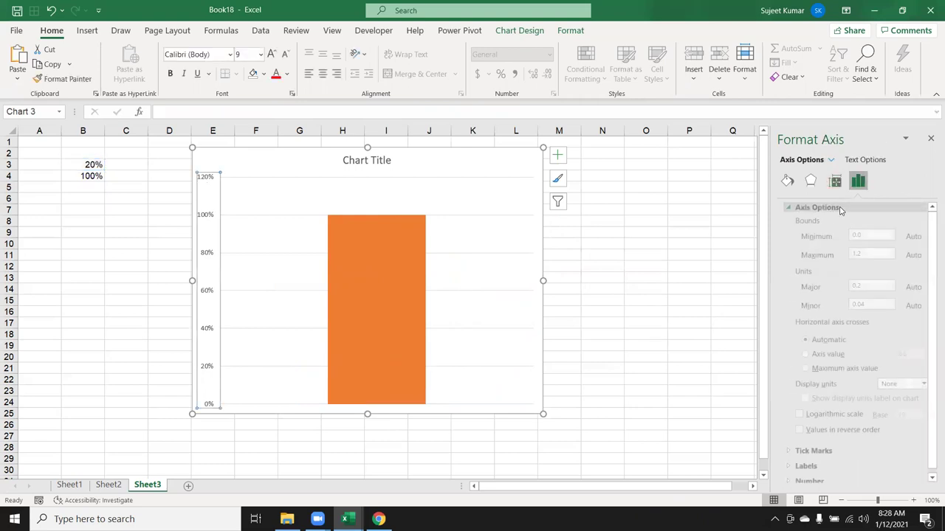
{"action": "left_click", "coordinate": [826, 237]}
{"action": "type", "text": "0"}
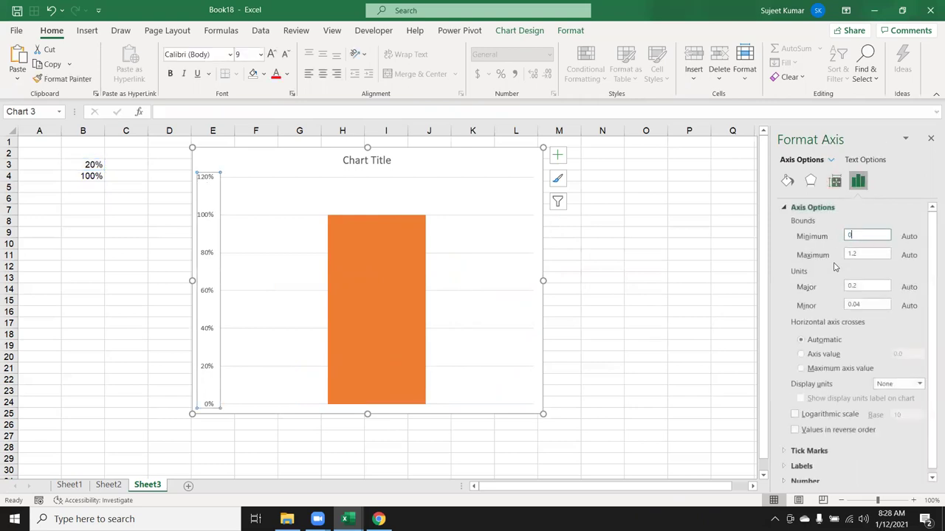
{"action": "key", "text": "Return"}
{"action": "left_click", "coordinate": [827, 253]}
{"action": "type", "text": "1"}
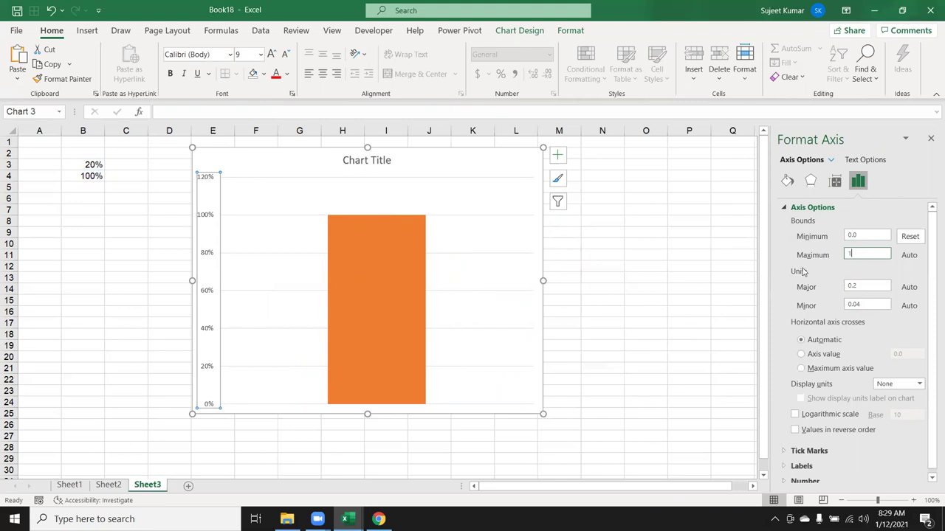
{"action": "key", "text": "Return"}
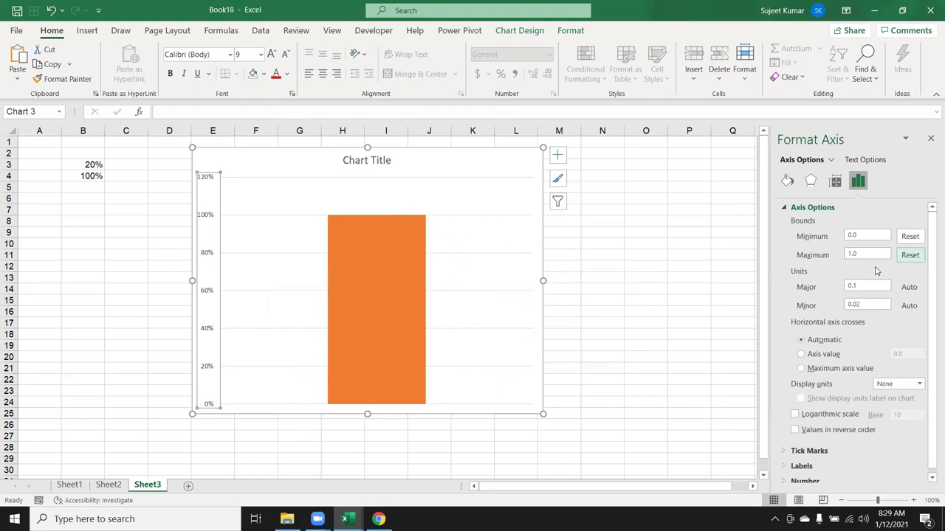
{"action": "left_click", "coordinate": [517, 223]}
{"action": "left_click", "coordinate": [519, 227]}
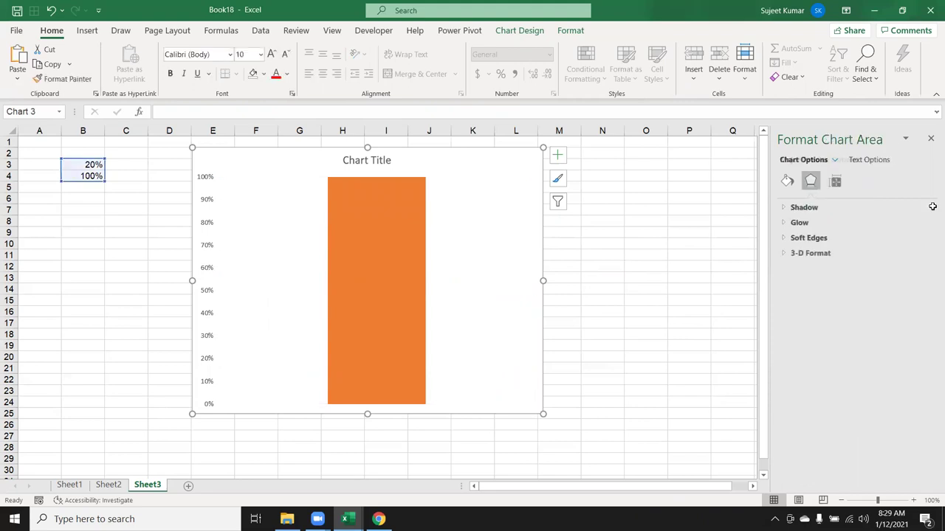
{"action": "left_click", "coordinate": [930, 140]}
{"action": "left_click", "coordinate": [752, 174]}
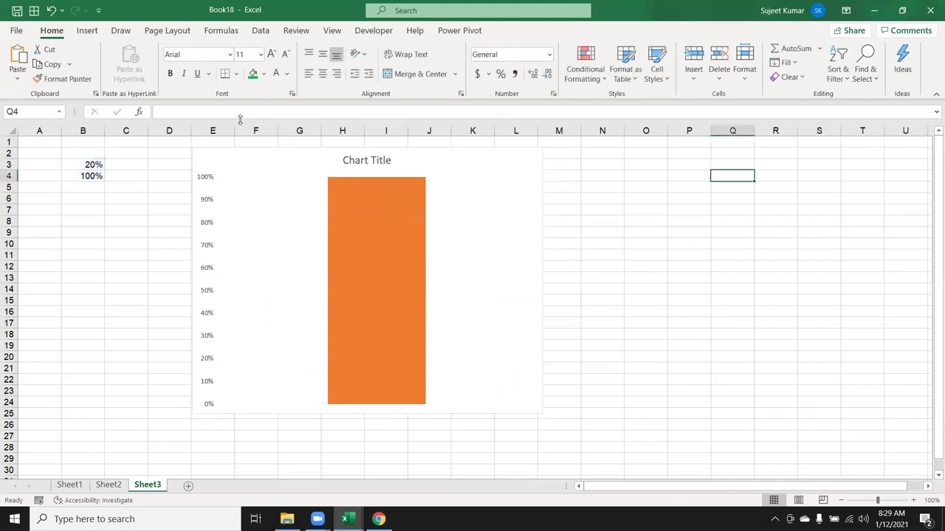
- Draw a Cylinder shape right of the chart and size it to about 4.87 by 2.46 inches
{"action": "left_click", "coordinate": [86, 30]}
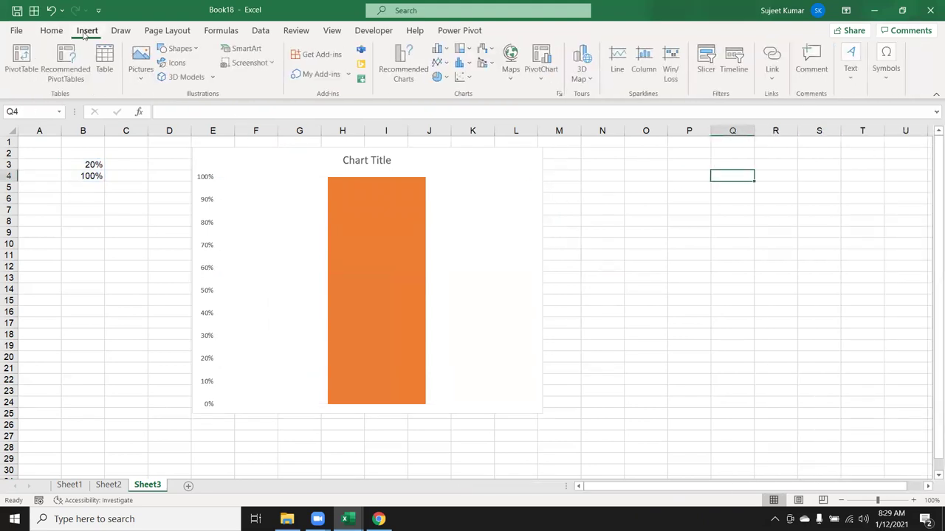
{"action": "left_click", "coordinate": [192, 51]}
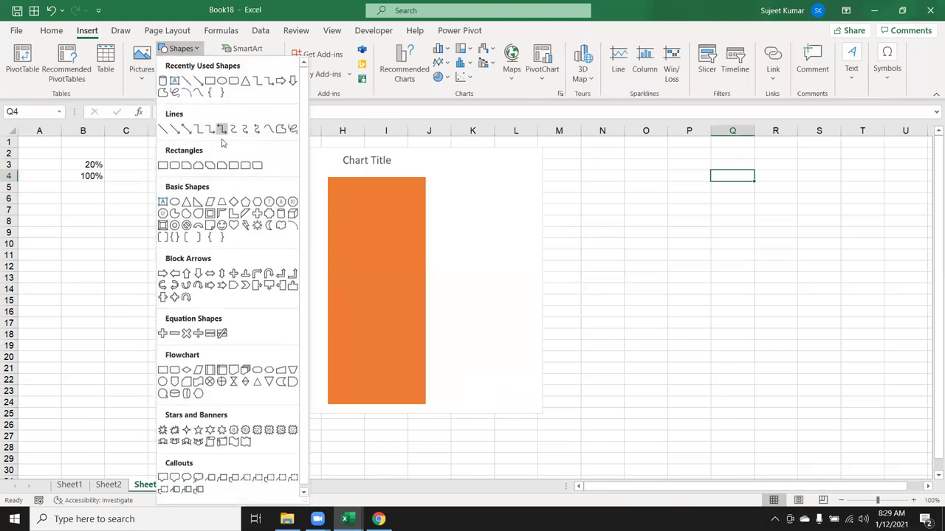
{"action": "left_click", "coordinate": [280, 214]}
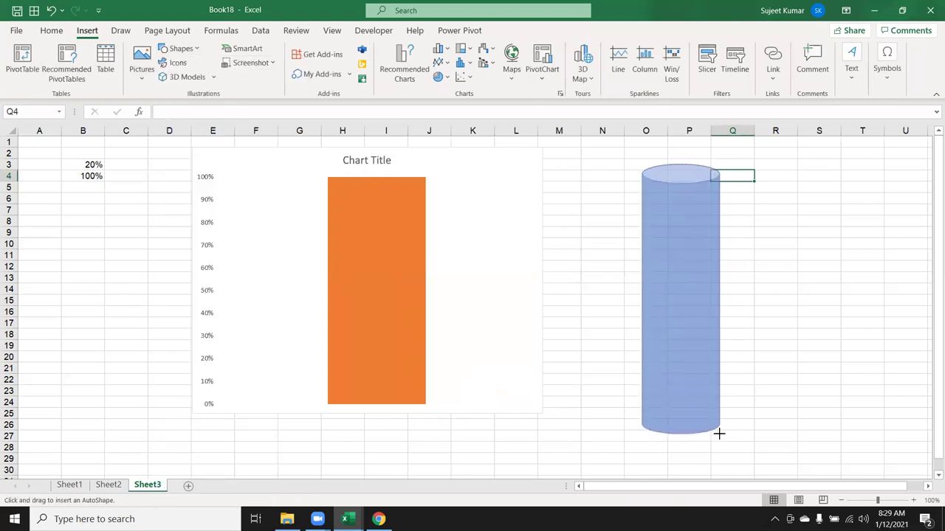
{"action": "left_click_drag", "start_coordinate": [640, 163], "coordinate": [720, 434]}
{"action": "left_click_drag", "start_coordinate": [699, 381], "coordinate": [677, 356]}
{"action": "left_click_drag", "start_coordinate": [698, 408], "coordinate": [767, 442]}
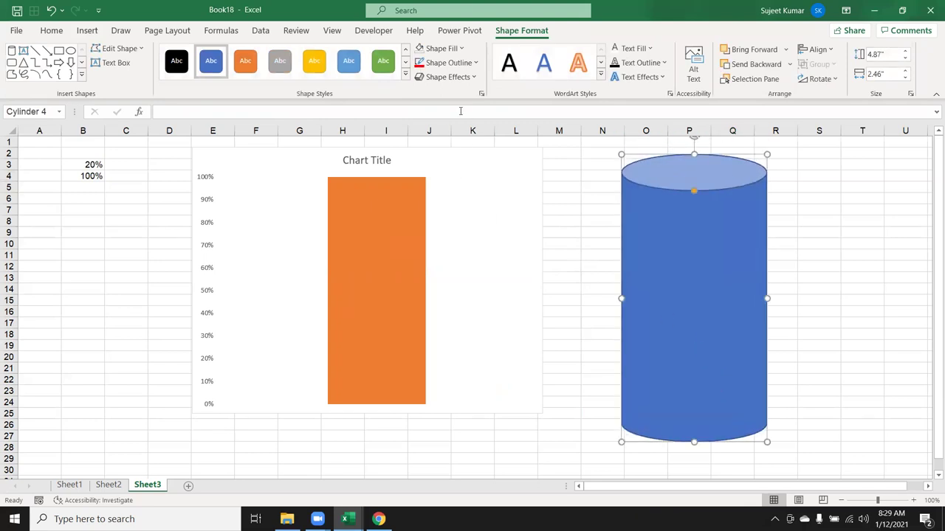
- Give the cylinder No Fill and a red 6 pt outline
{"action": "left_click", "coordinate": [462, 48]}
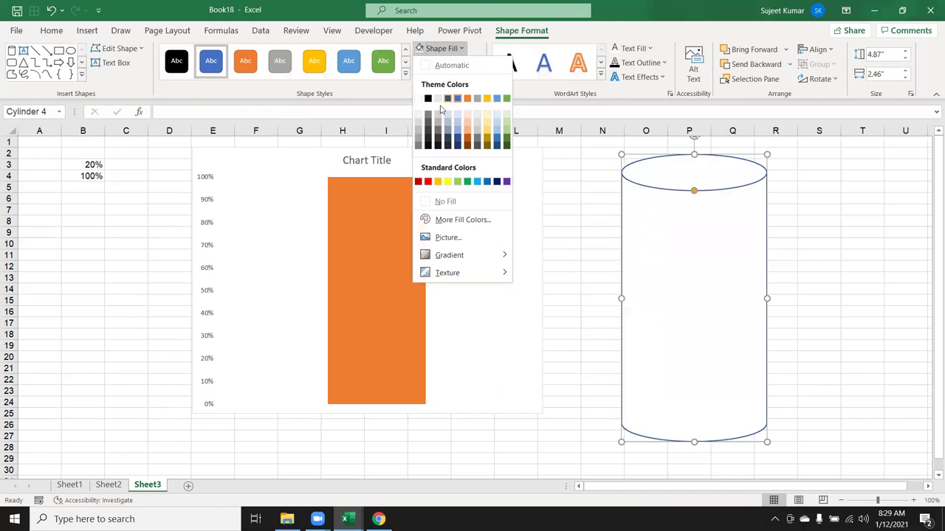
{"action": "left_click", "coordinate": [445, 204]}
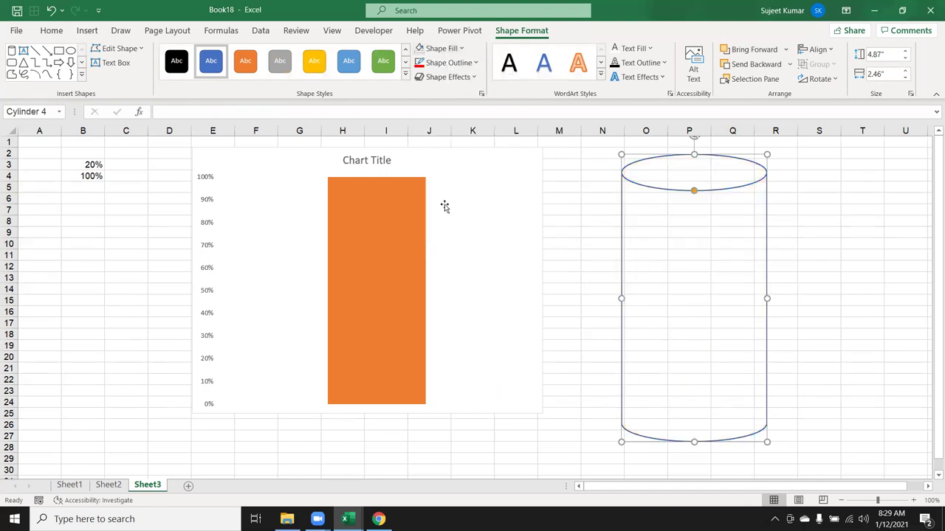
{"action": "left_click", "coordinate": [451, 63]}
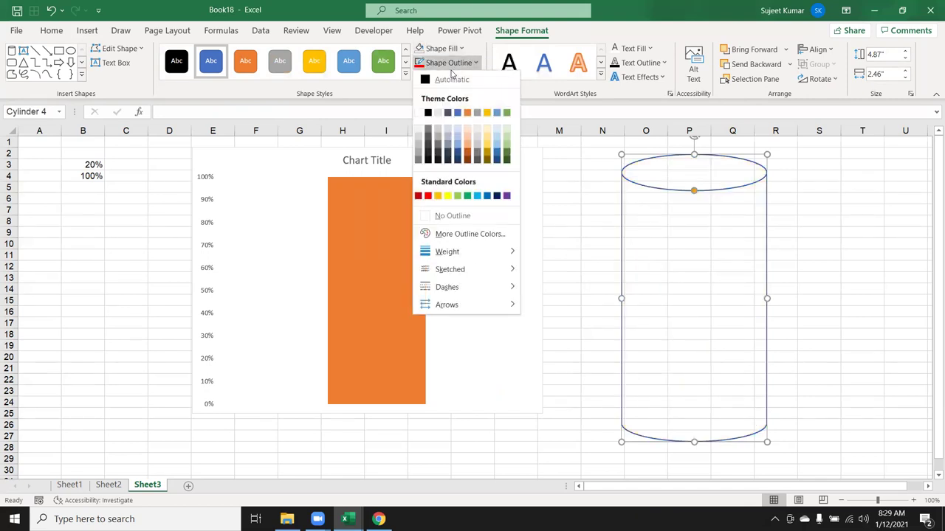
{"action": "left_click", "coordinate": [428, 196]}
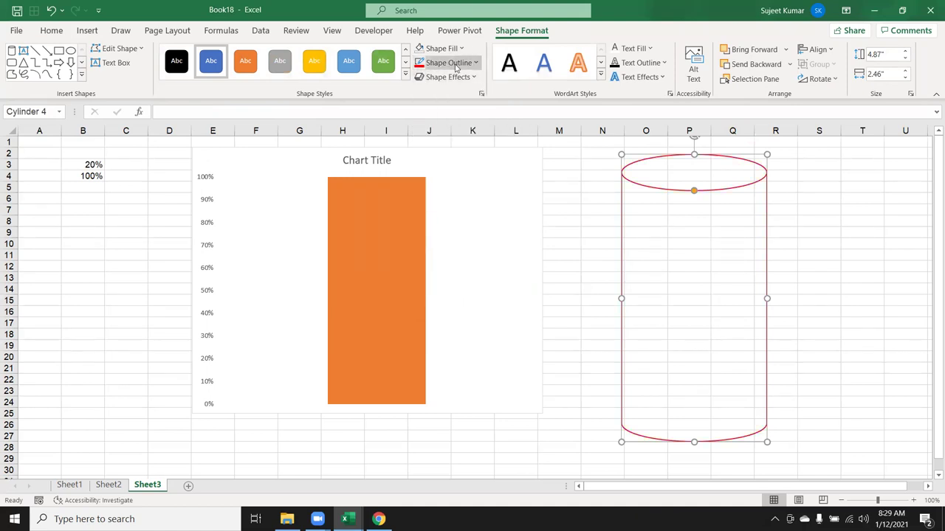
{"action": "left_click", "coordinate": [442, 63]}
{"action": "mouse_move", "coordinate": [447, 252]}
{"action": "left_click", "coordinate": [587, 377]}
- Copy the hollow cylinder and use it as the picture fill of the chart's orange series
{"action": "left_click", "coordinate": [614, 231]}
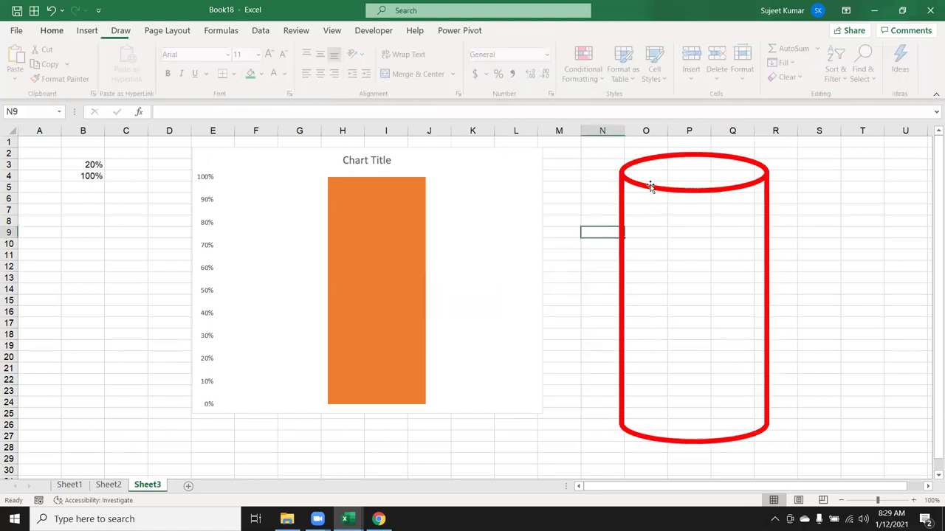
{"action": "left_click", "coordinate": [651, 182]}
{"action": "key", "text": "ctrl+c"}
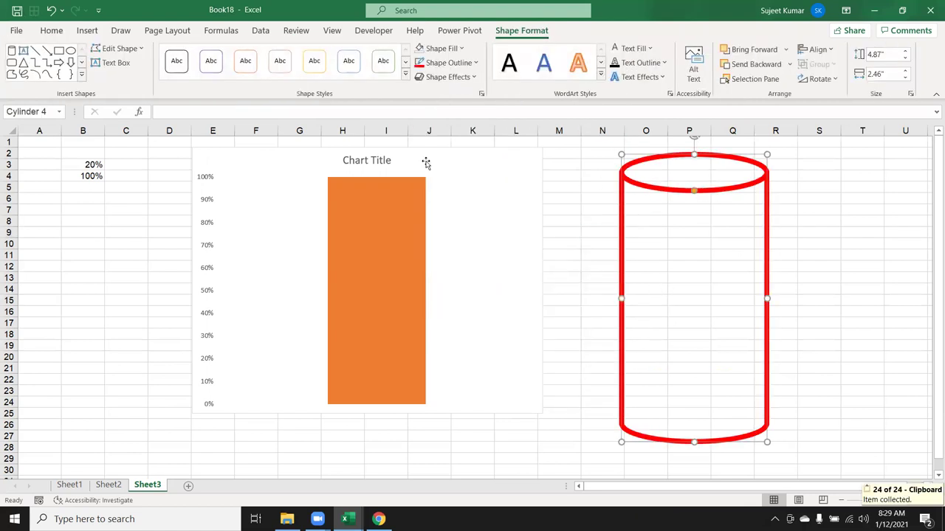
{"action": "left_click", "coordinate": [374, 193]}
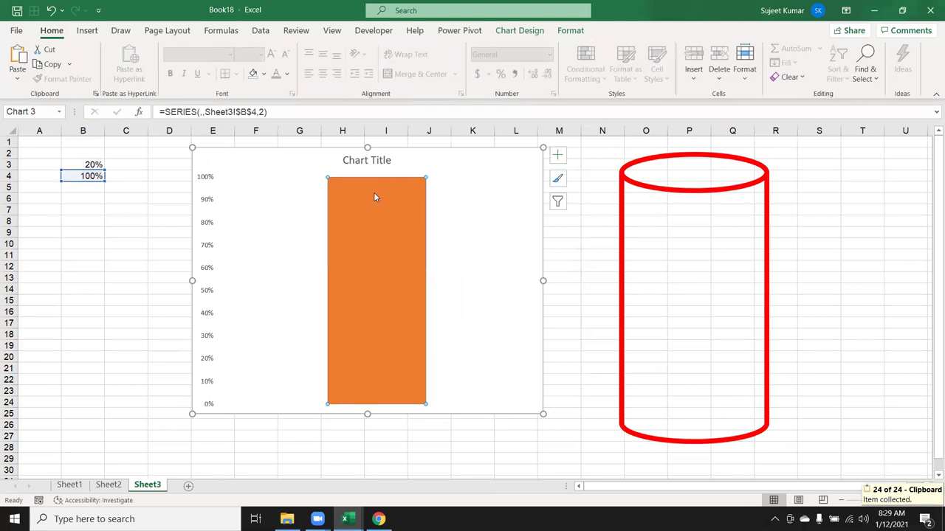
{"action": "right_click", "coordinate": [375, 196]}
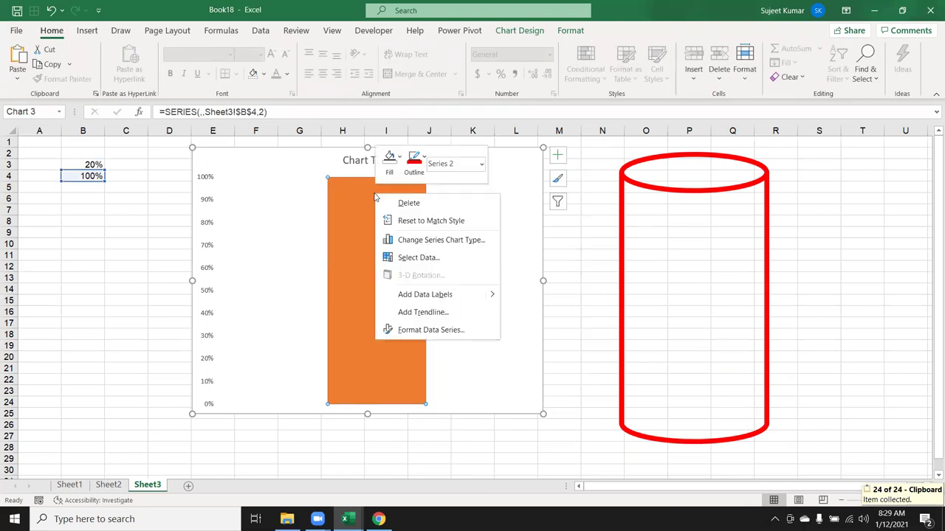
{"action": "left_click", "coordinate": [432, 330]}
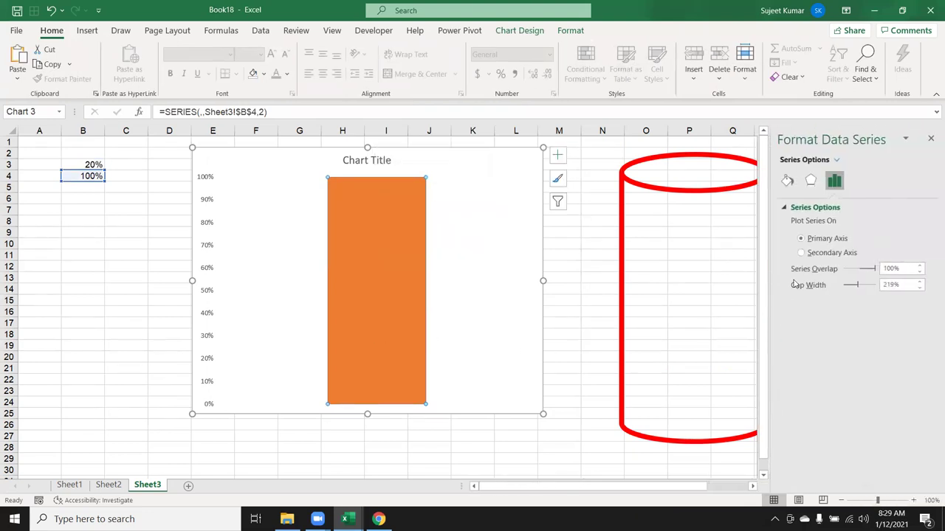
{"action": "left_click", "coordinate": [787, 181]}
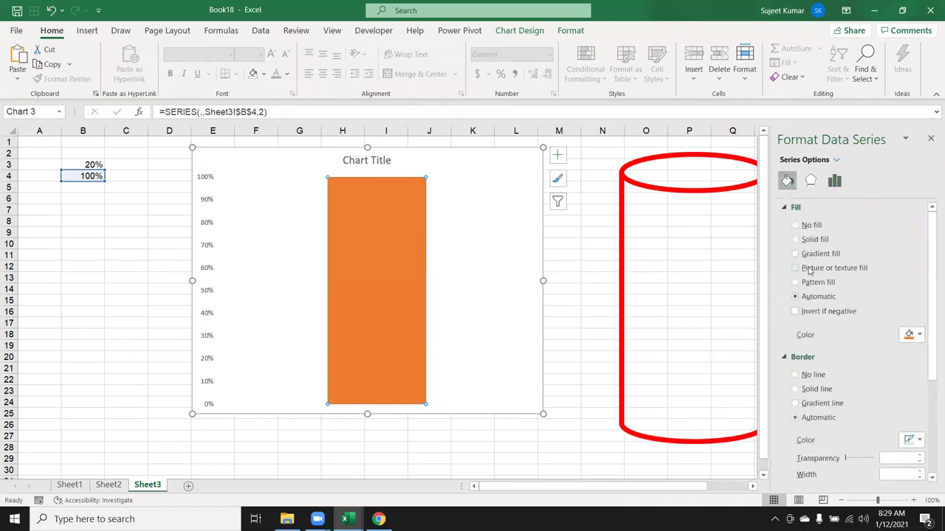
{"action": "left_click", "coordinate": [812, 269]}
{"action": "left_click", "coordinate": [864, 348]}
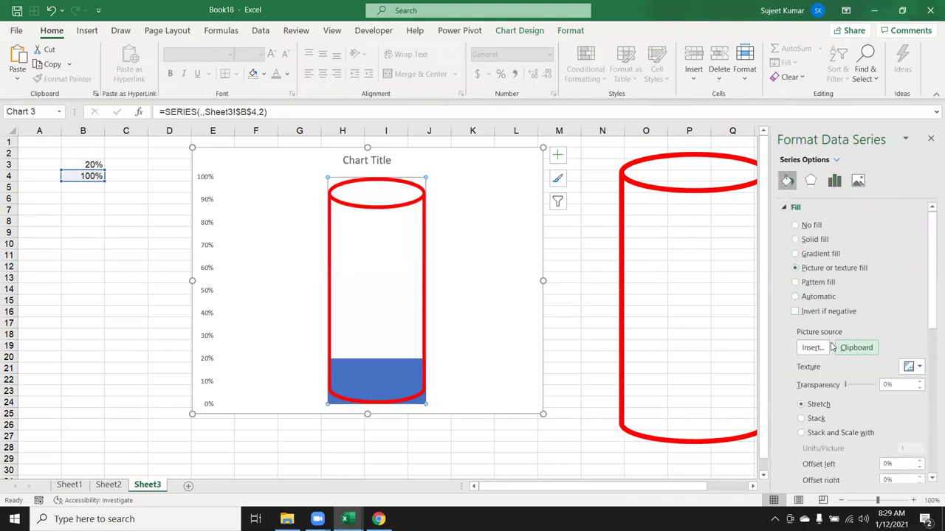
- Change the blue series' SERIES formula plot order from 2 to 1 so the 20% bar sits in front
{"action": "left_click", "coordinate": [466, 279]}
{"action": "left_click", "coordinate": [310, 449]}
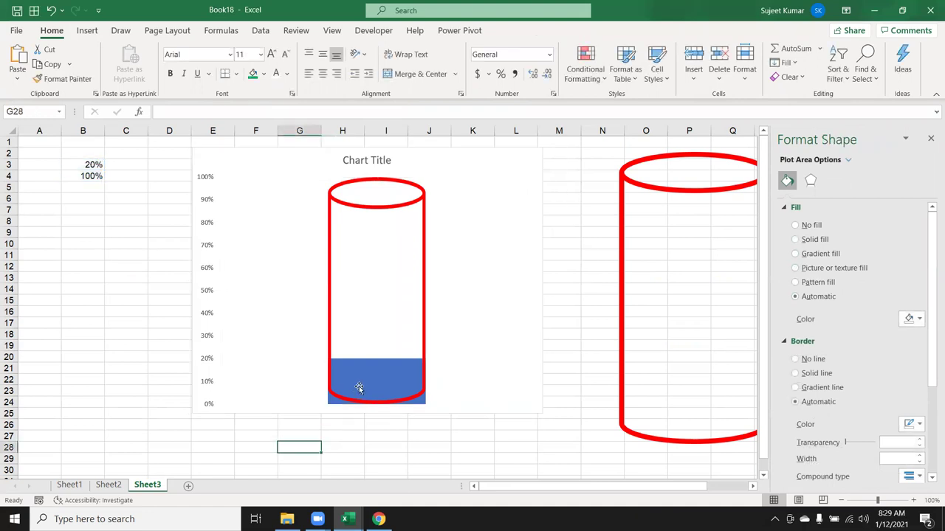
{"action": "left_click", "coordinate": [361, 378]}
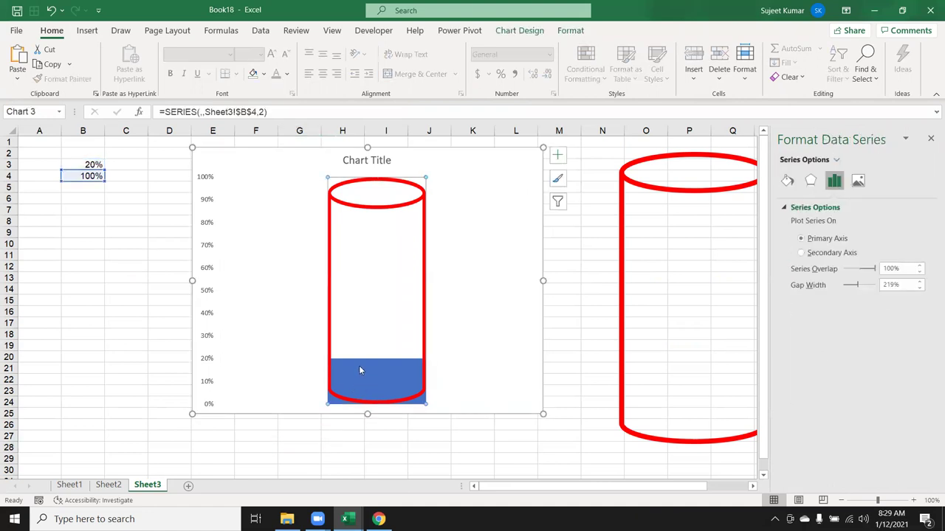
{"action": "left_click", "coordinate": [257, 112]}
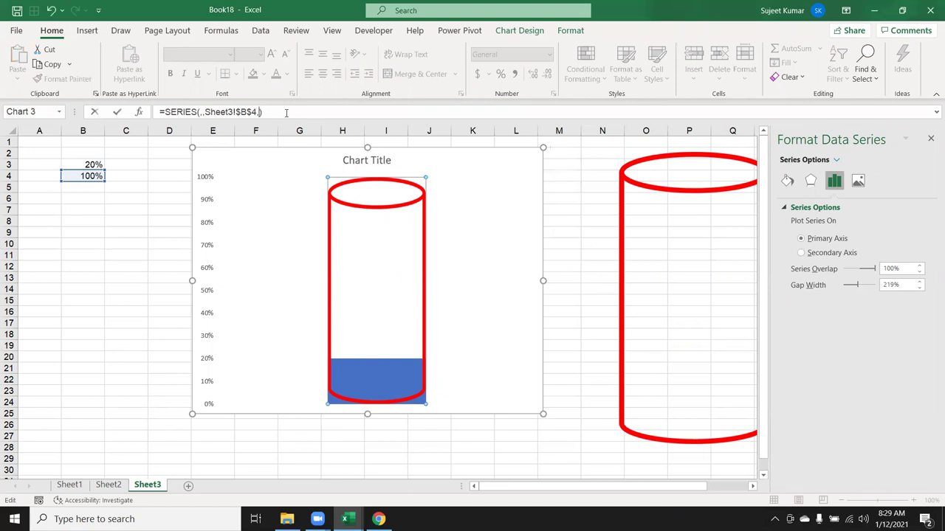
{"action": "type", "text": "1"}
{"action": "key", "text": "Return"}
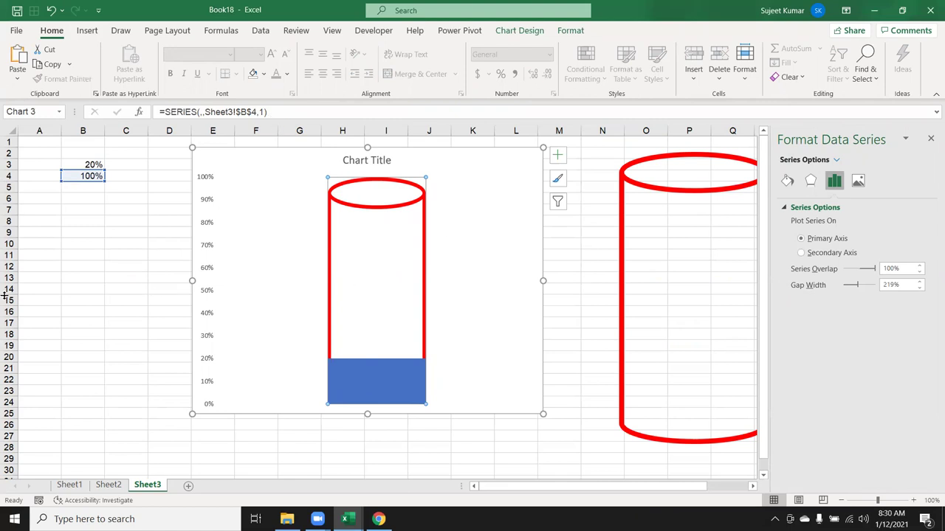
{"action": "left_click", "coordinate": [358, 372]}
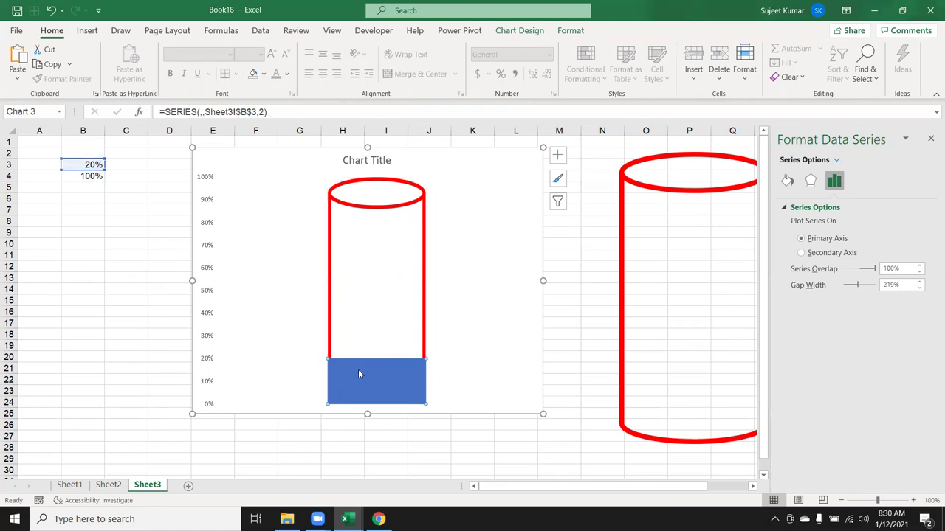
- Make the standalone cylinder shape solid red with No Outline
{"action": "left_click", "coordinate": [593, 255]}
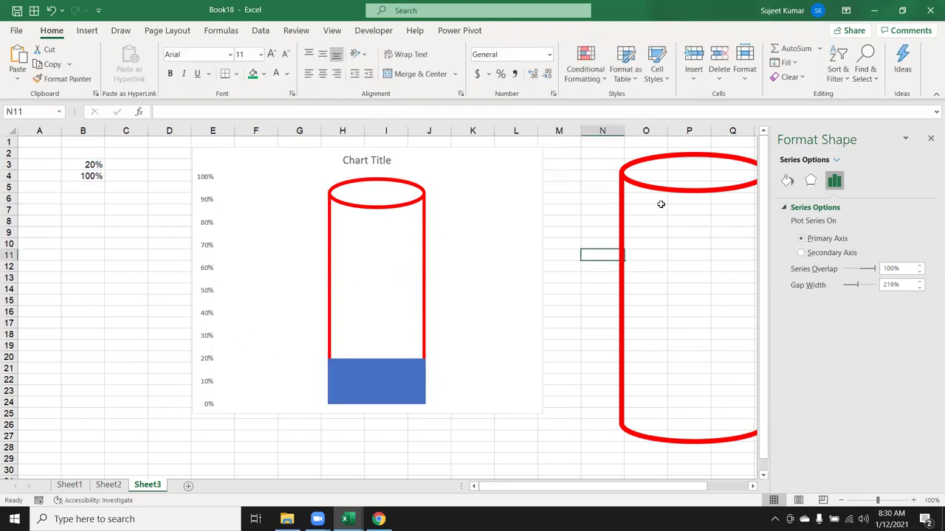
{"action": "left_click", "coordinate": [660, 187]}
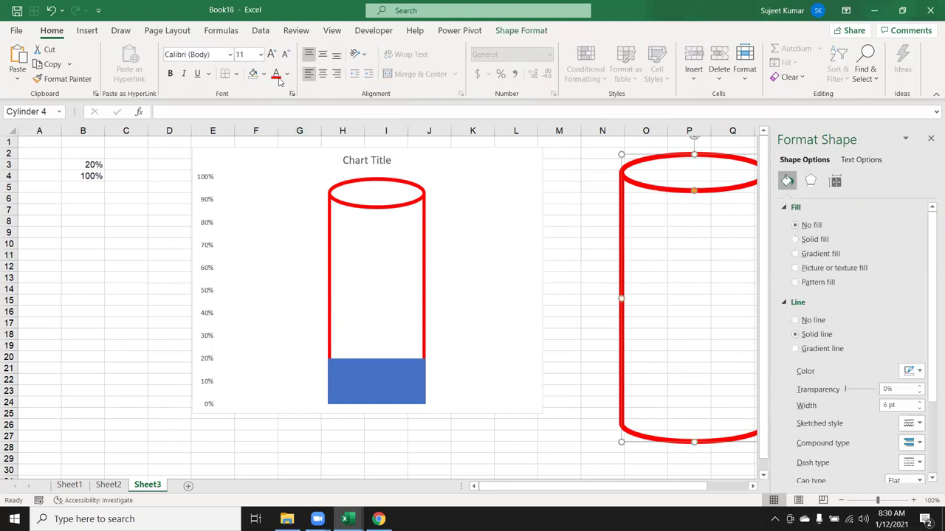
{"action": "left_click", "coordinate": [517, 31]}
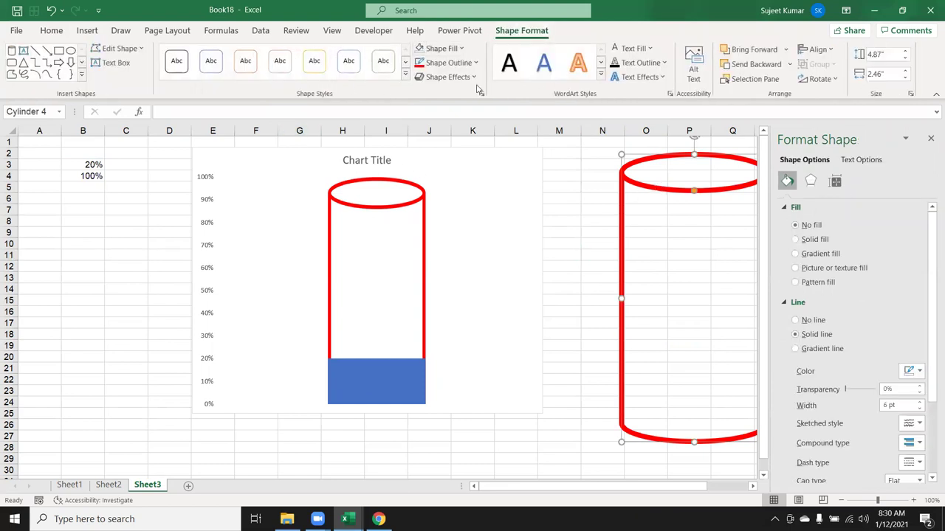
{"action": "left_click", "coordinate": [448, 63]}
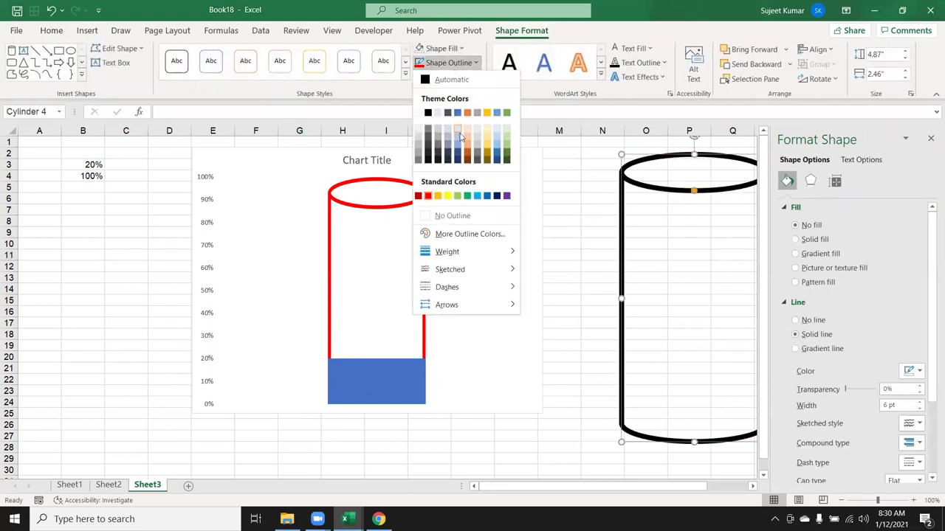
{"action": "left_click", "coordinate": [444, 221]}
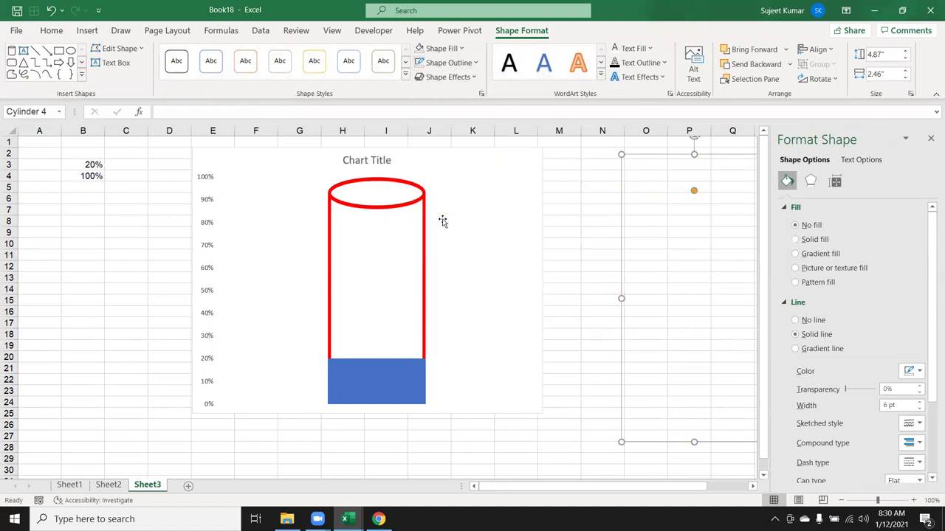
{"action": "left_click", "coordinate": [442, 48]}
{"action": "left_click", "coordinate": [428, 183]}
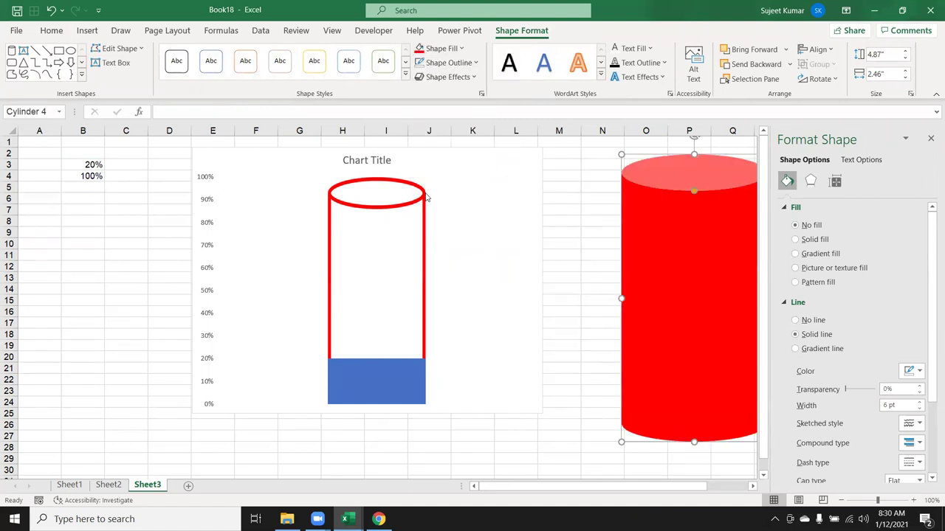
- Copy the red cylinder shape and select the chart's blue bar series
{"action": "left_click", "coordinate": [583, 275]}
{"action": "left_click", "coordinate": [673, 245]}
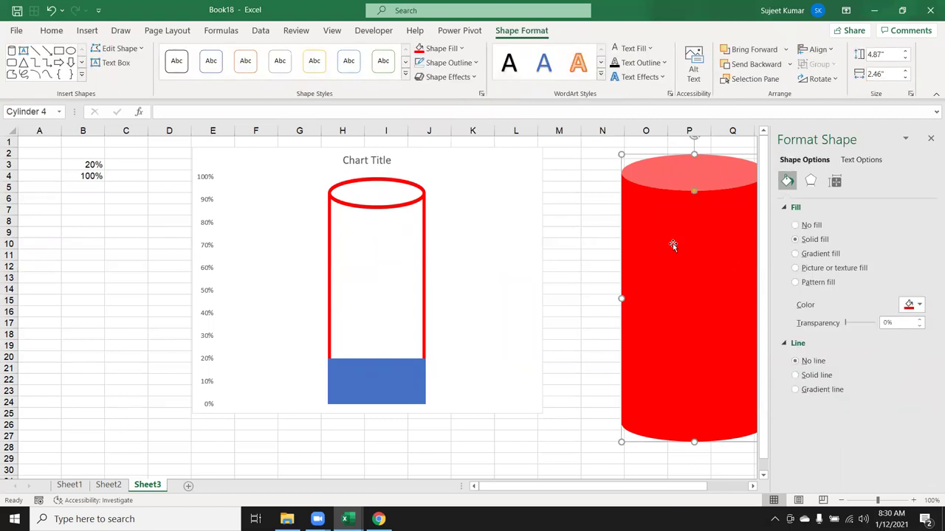
{"action": "key", "text": "ctrl+c"}
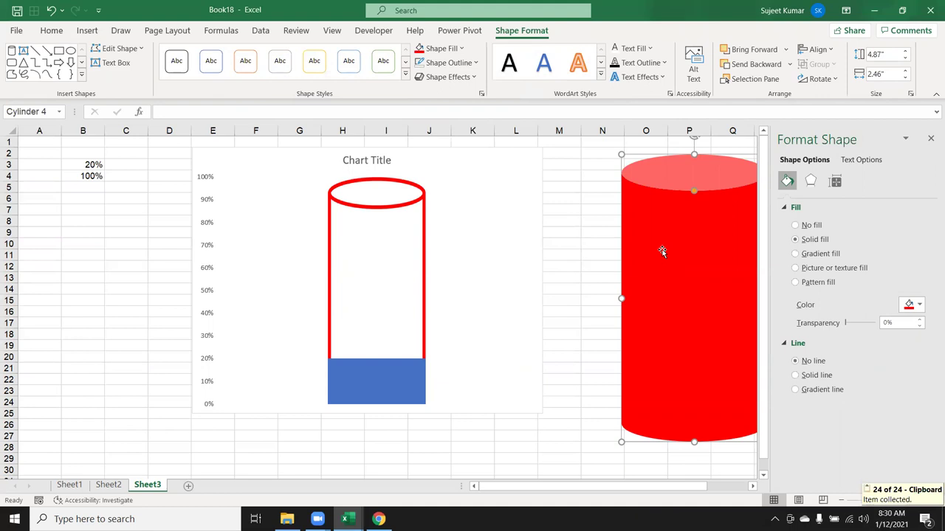
{"action": "left_click", "coordinate": [391, 385]}
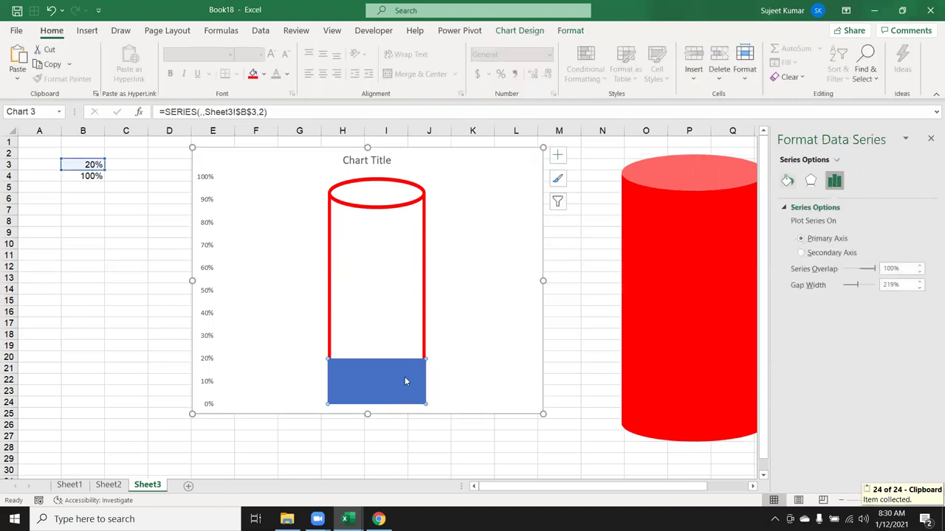
- Picture-fill the 20% bar with the copied red cylinder, close the pane, and delete the standalone cylinder
{"action": "left_click", "coordinate": [792, 182]}
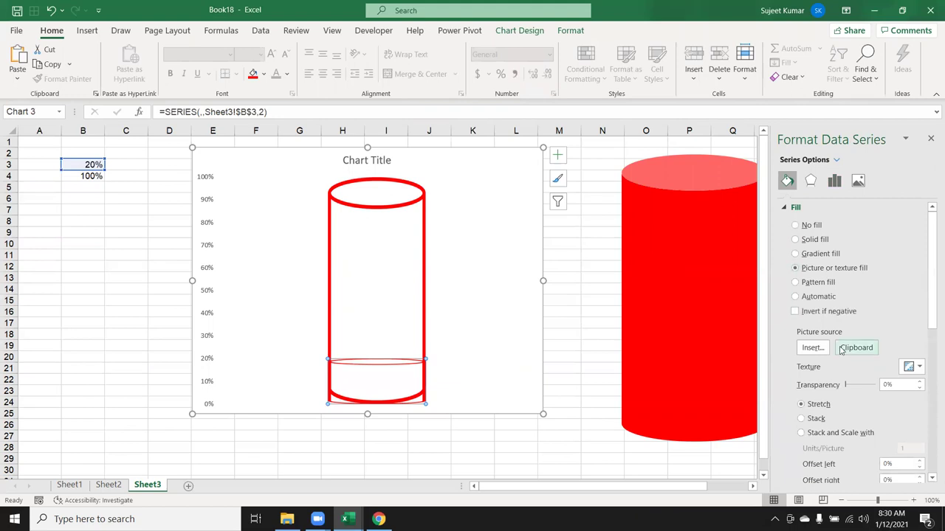
{"action": "left_click", "coordinate": [857, 349]}
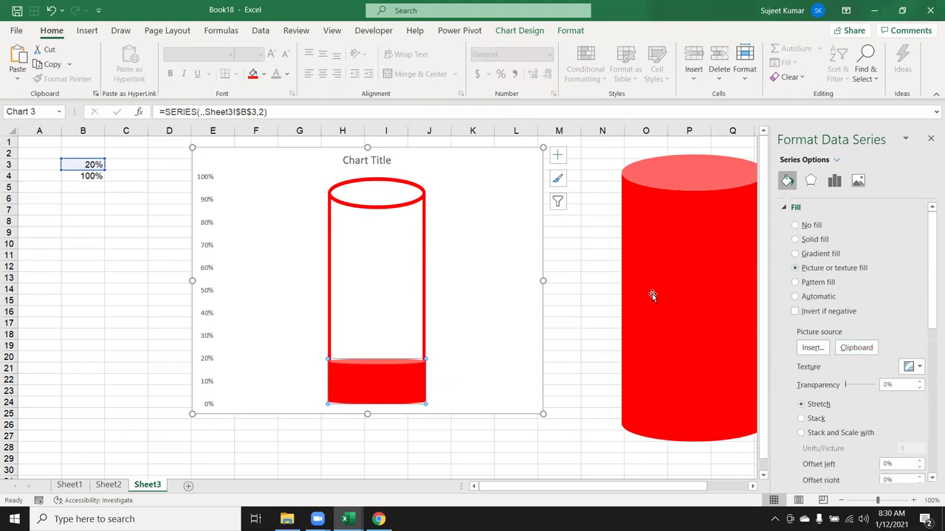
{"action": "left_click", "coordinate": [599, 228]}
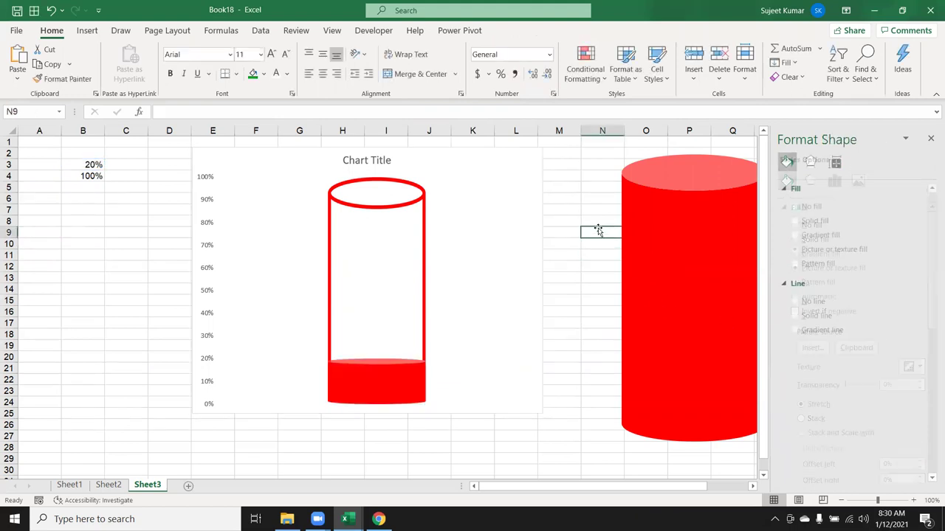
{"action": "left_click", "coordinate": [928, 140]}
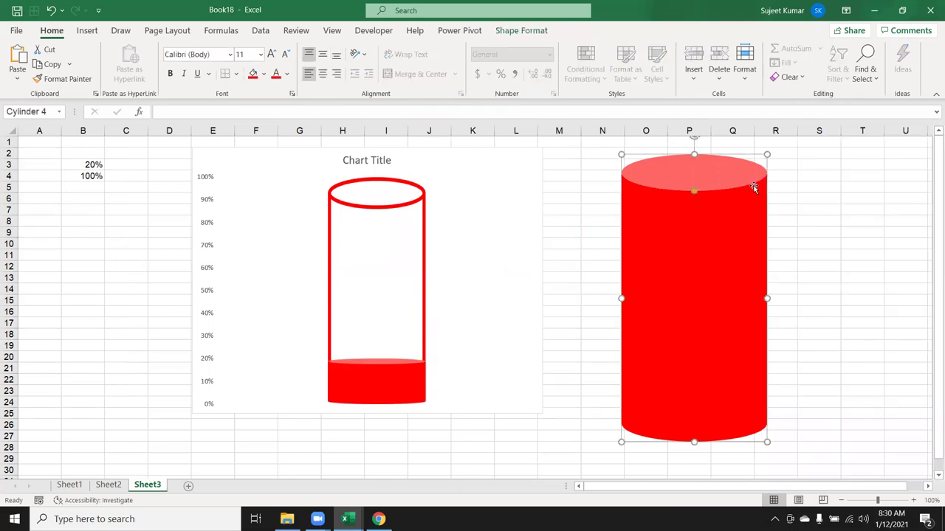
{"action": "key", "text": "Delete"}
- Enter 30% through 90% in B3, then 20%, 50% and finally 60%, watching the red fill change
{"action": "left_click", "coordinate": [100, 167]}
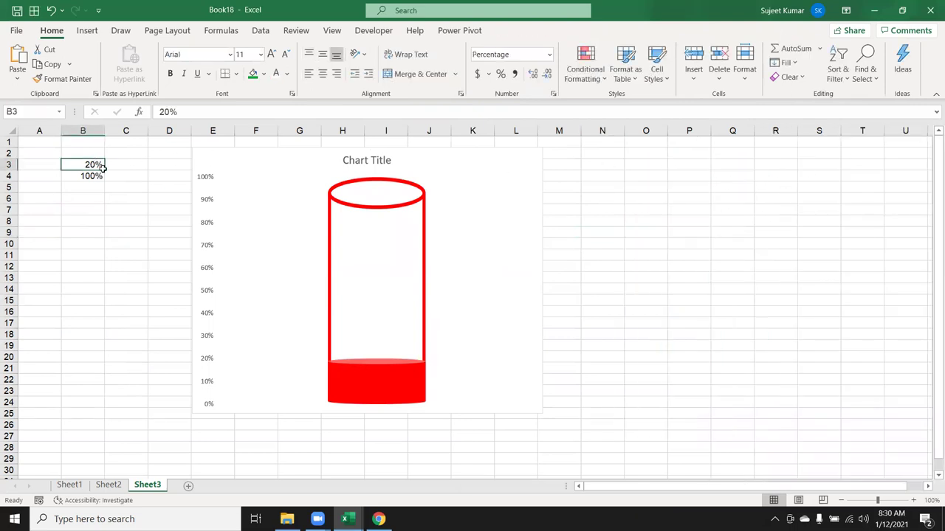
{"action": "type", "text": "30"}
{"action": "key", "text": "Return"}
{"action": "key", "text": "Up"}
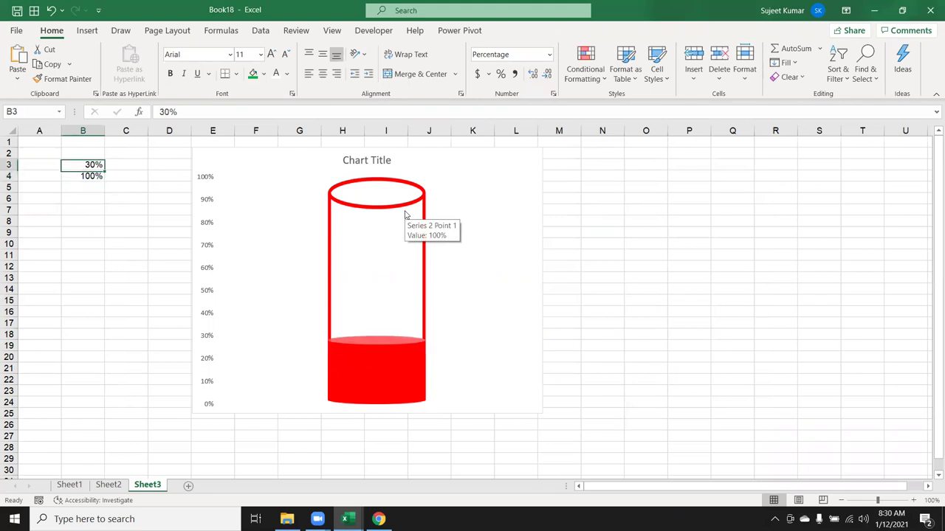
{"action": "type", "text": "40"}
{"action": "key", "text": "Return"}
{"action": "key", "text": "Up"}
{"action": "type", "text": "50"}
{"action": "key", "text": "Return"}
{"action": "key", "text": "Up"}
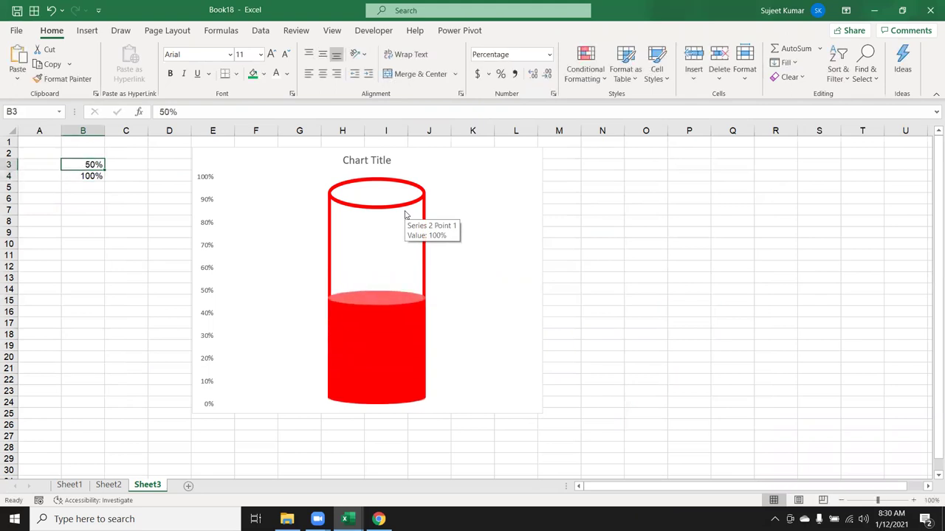
{"action": "type", "text": "60"}
{"action": "key", "text": "Return"}
{"action": "key", "text": "Up"}
{"action": "type", "text": "70"}
{"action": "key", "text": "Return"}
{"action": "key", "text": "Up"}
{"action": "type", "text": "80"}
{"action": "key", "text": "Return"}
{"action": "key", "text": "Up"}
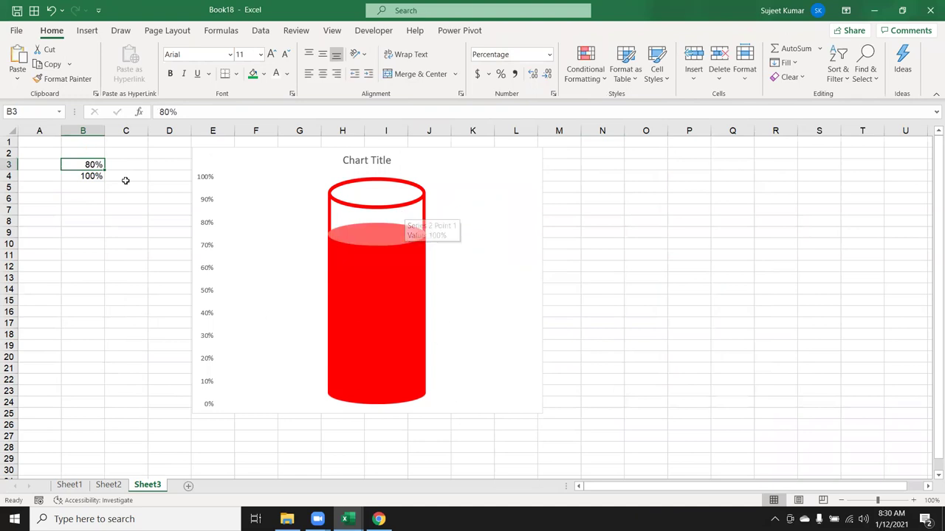
{"action": "type", "text": "90"}
{"action": "key", "text": "Return"}
{"action": "key", "text": "Up"}
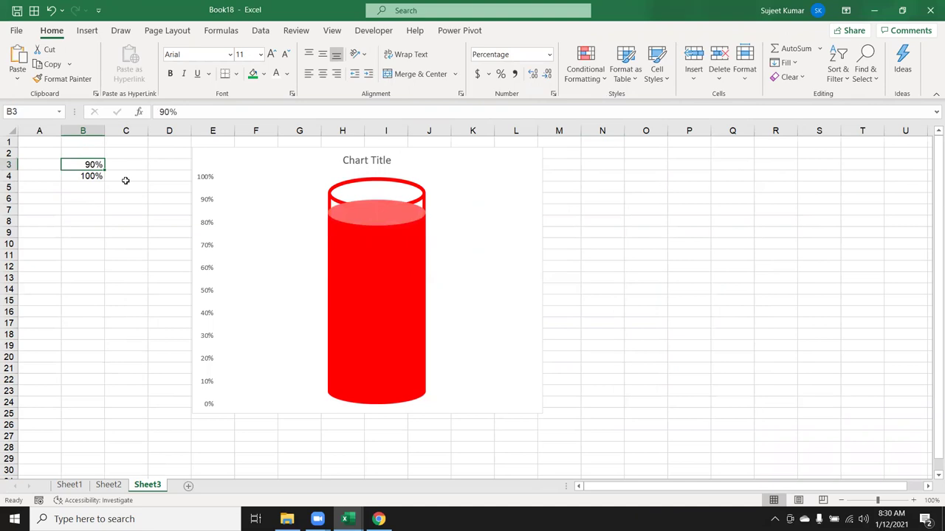
{"action": "type", "text": "20"}
{"action": "key", "text": "Return"}
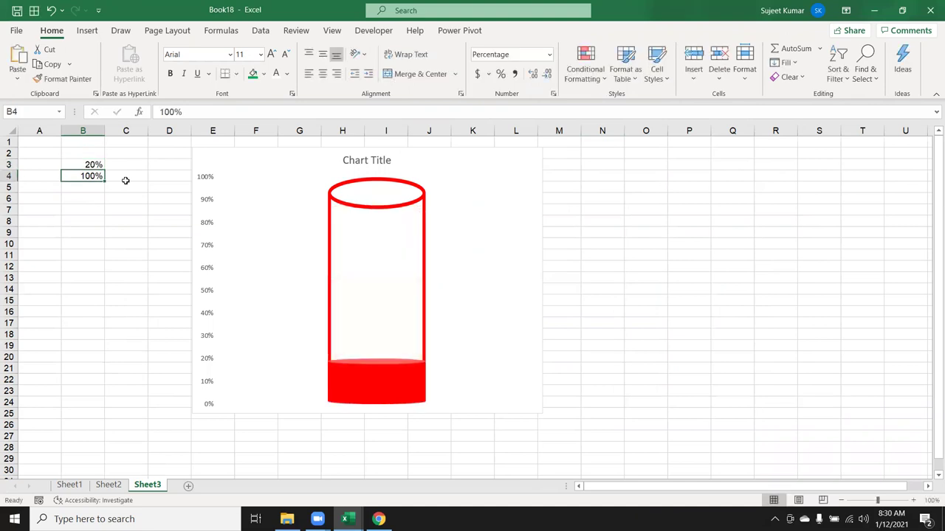
{"action": "key", "text": "Up"}
{"action": "type", "text": "50"}
{"action": "key", "text": "Return"}
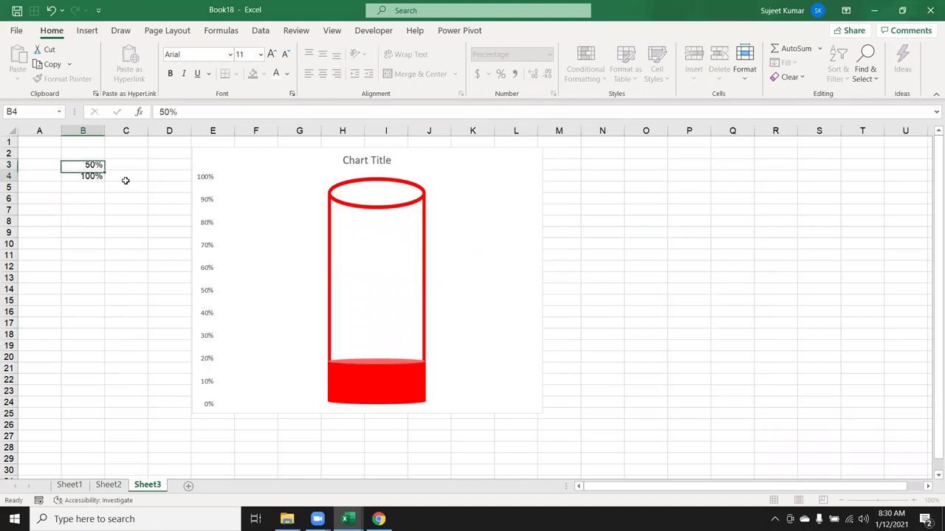
{"action": "key", "text": "Up"}
{"action": "type", "text": "60"}
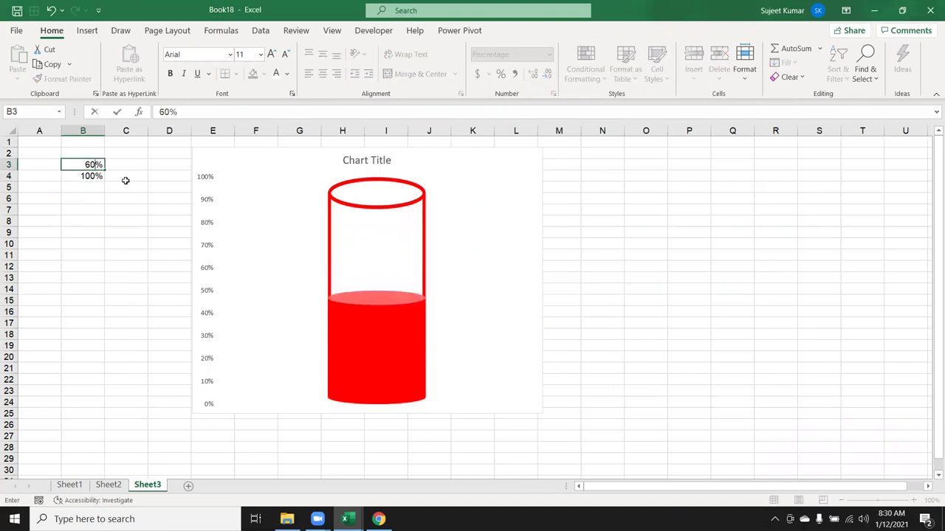
{"action": "key", "text": "Return"}
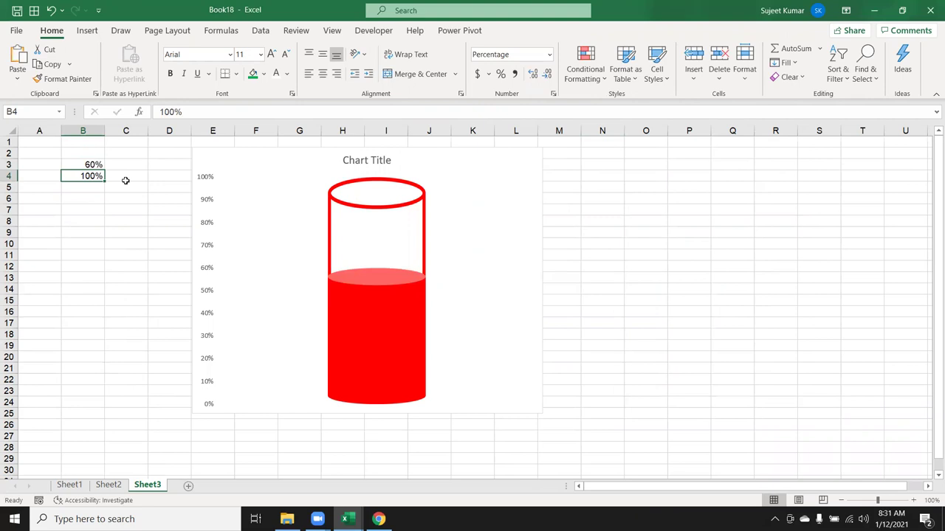
- Add a data label to the red fill series and enlarge its font to 36
{"action": "left_click", "coordinate": [372, 326]}
{"action": "left_click", "coordinate": [372, 325]}
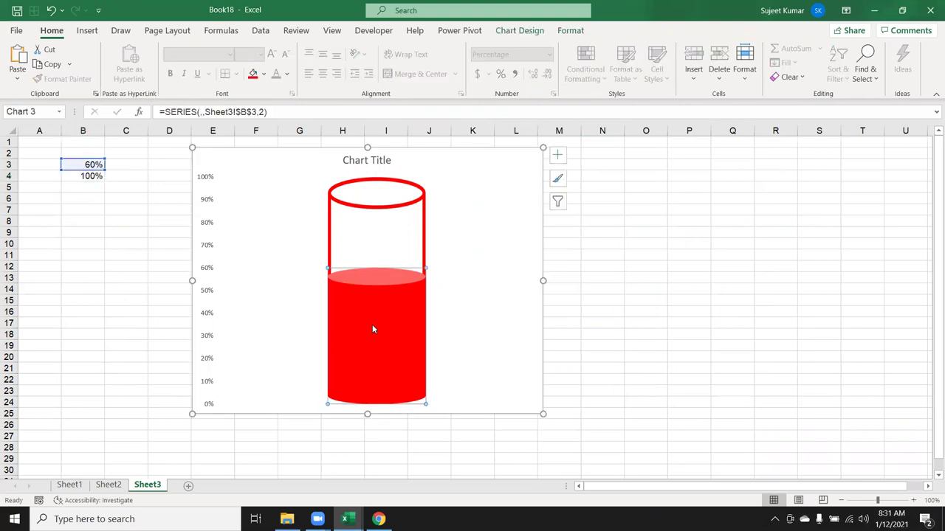
{"action": "right_click", "coordinate": [372, 324]}
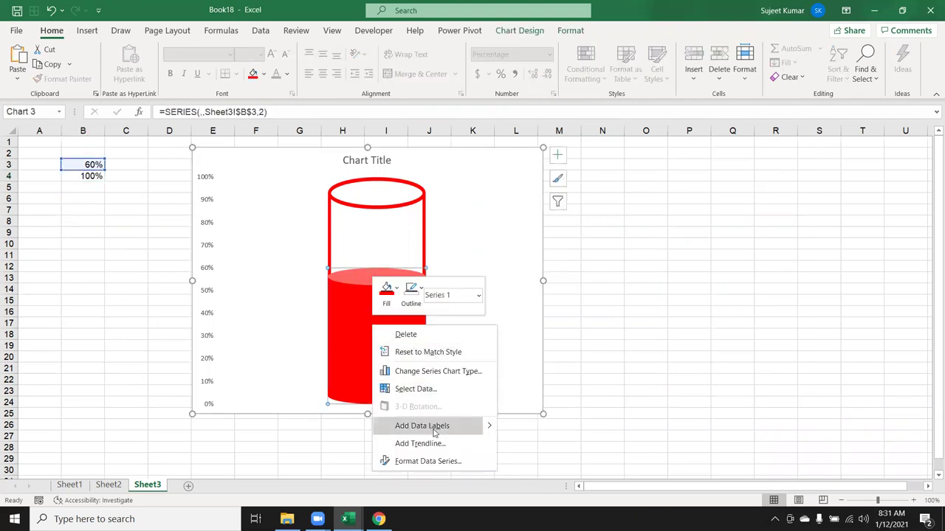
{"action": "left_click", "coordinate": [515, 427]}
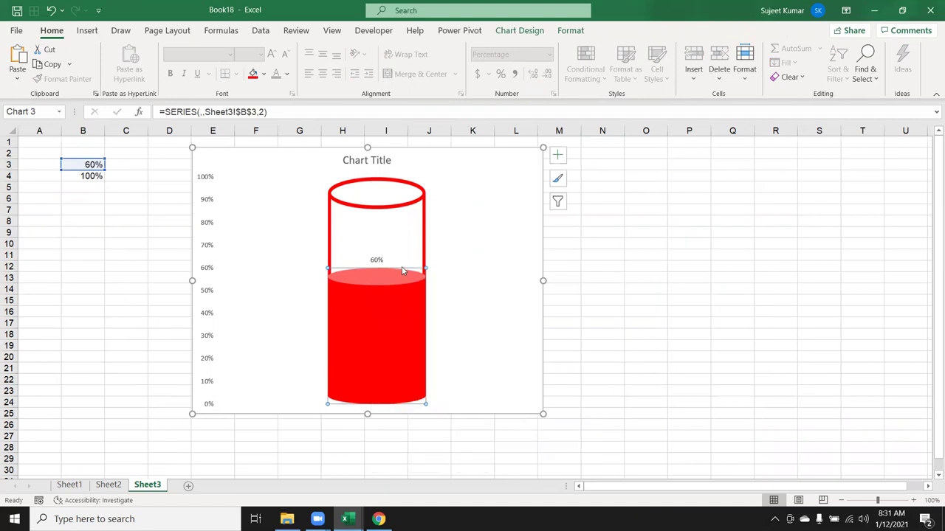
{"action": "left_click", "coordinate": [377, 259]}
{"action": "left_click", "coordinate": [376, 259]}
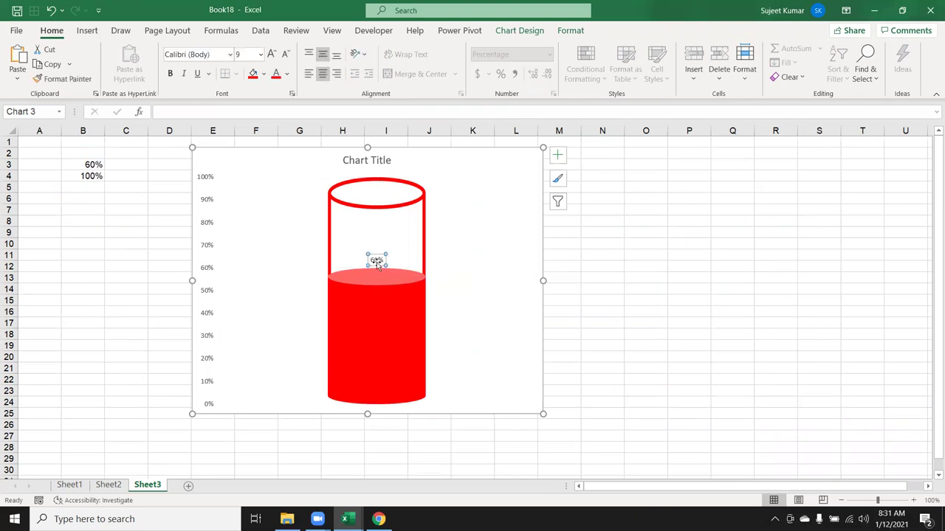
{"action": "left_click", "coordinate": [271, 53]}
{"action": "left_click", "coordinate": [271, 54]}
{"action": "left_click", "coordinate": [270, 54]}
{"action": "left_click", "coordinate": [271, 54]}
{"action": "left_click", "coordinate": [271, 54]}
{"action": "double_click", "coordinate": [270, 54]}
{"action": "double_click", "coordinate": [271, 54]}
{"action": "double_click", "coordinate": [271, 54]}
{"action": "left_click", "coordinate": [271, 54]}
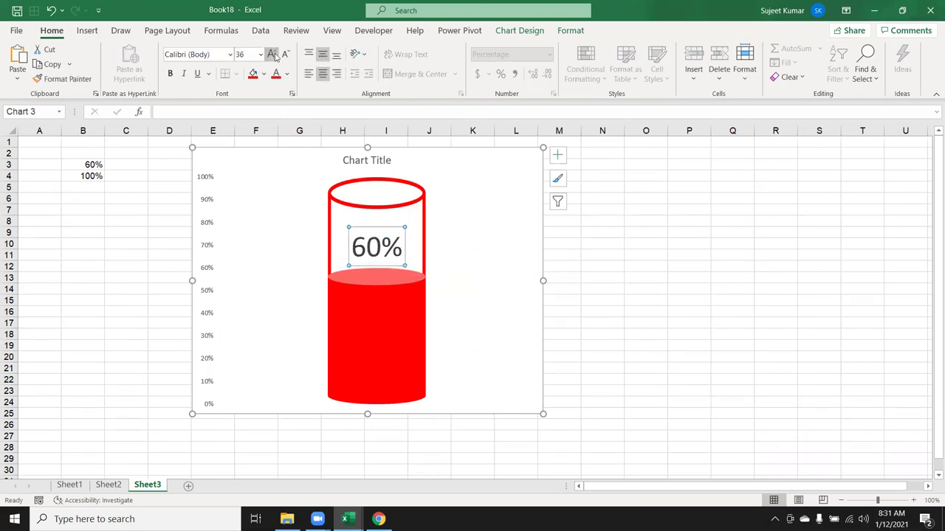
{"action": "left_click", "coordinate": [872, 297]}
- Enter 30%, 40%, 60% and finally 40% in B3 to test the label
{"action": "left_click", "coordinate": [94, 164]}
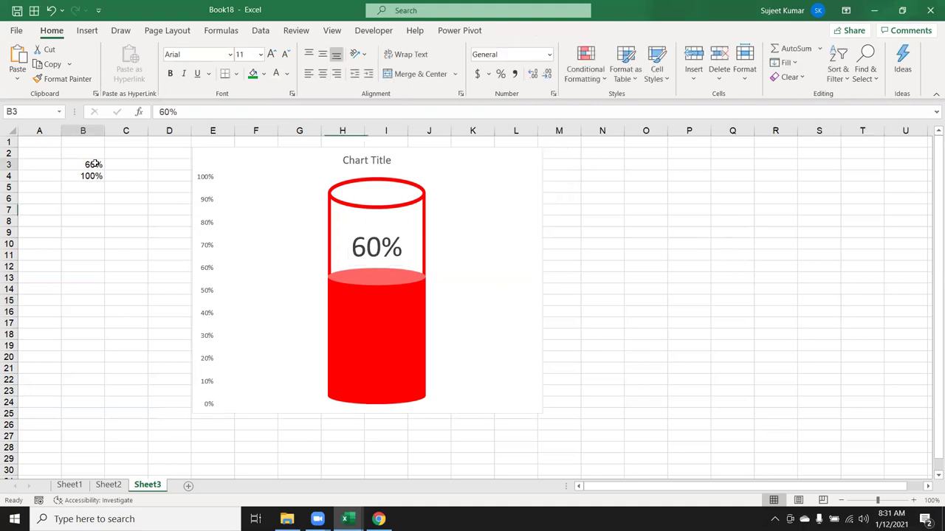
{"action": "type", "text": "30"}
{"action": "key", "text": "Return"}
{"action": "left_click", "coordinate": [91, 163]}
{"action": "type", "text": "40"}
{"action": "key", "text": "Return"}
{"action": "left_click", "coordinate": [91, 162]}
{"action": "type", "text": "60"}
{"action": "key", "text": "Return"}
{"action": "left_click", "coordinate": [91, 163]}
{"action": "type", "text": "40"}
{"action": "key", "text": "Return"}
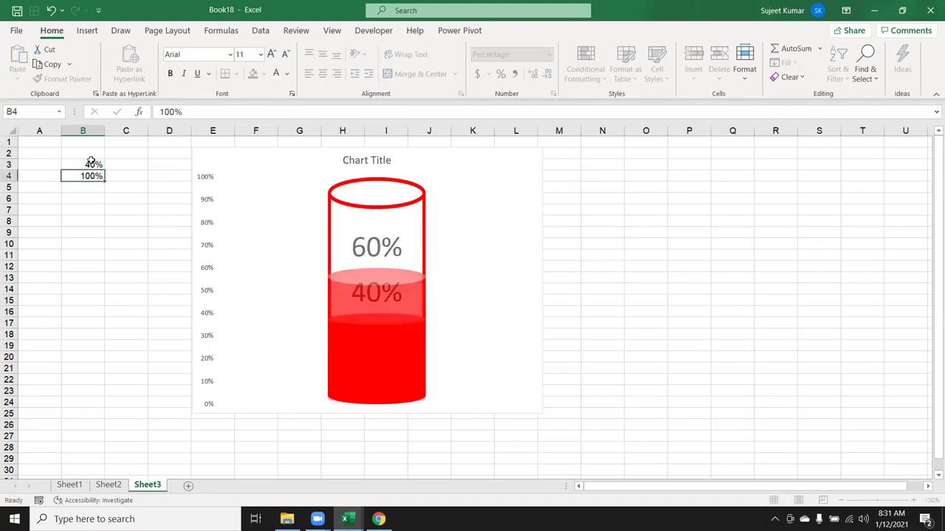
{"action": "left_click", "coordinate": [85, 163]}
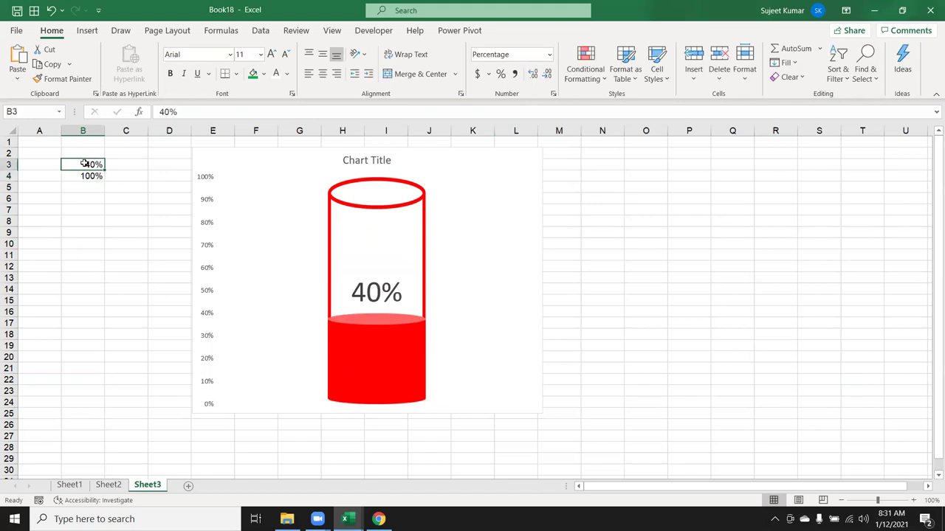
- Review the gauge charts on Sheet1 and Sheet2, return to Sheet3, then add a new Sheet4
{"action": "left_click", "coordinate": [69, 485]}
{"action": "left_click", "coordinate": [81, 299]}
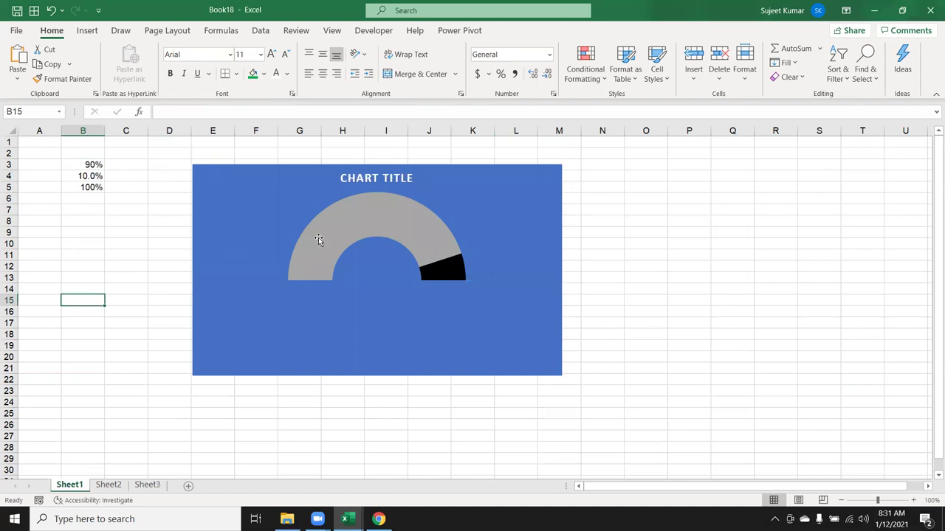
{"action": "left_click", "coordinate": [318, 238]}
{"action": "left_click", "coordinate": [104, 485]}
{"action": "left_click", "coordinate": [87, 280]}
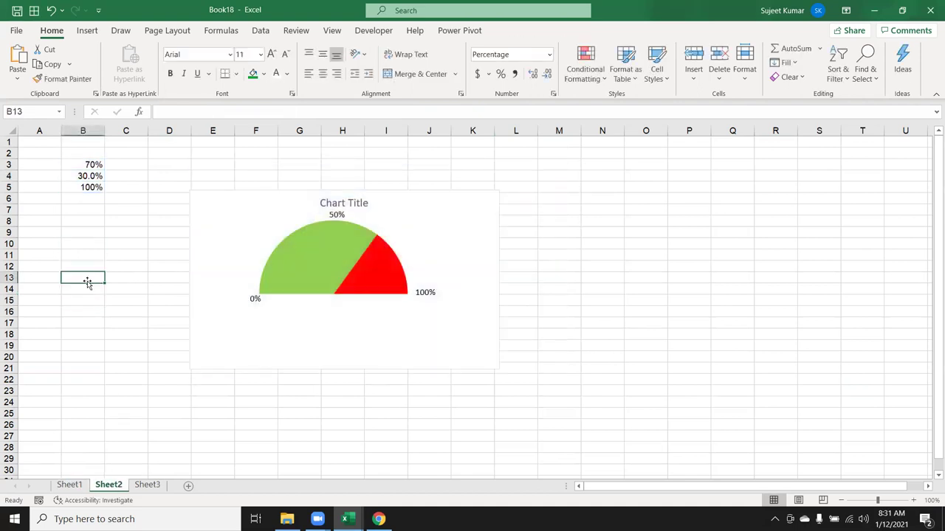
{"action": "left_click", "coordinate": [147, 485]}
{"action": "left_click", "coordinate": [192, 338]}
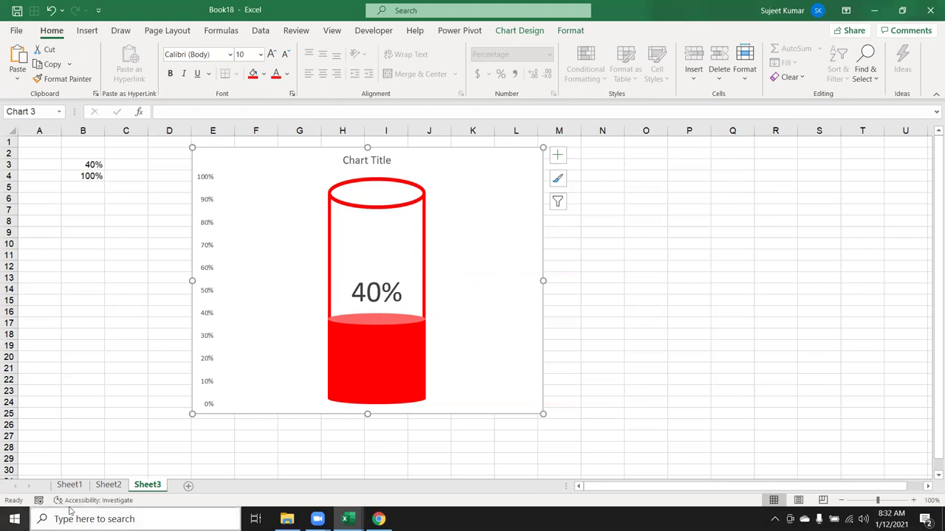
{"action": "left_click", "coordinate": [188, 486]}
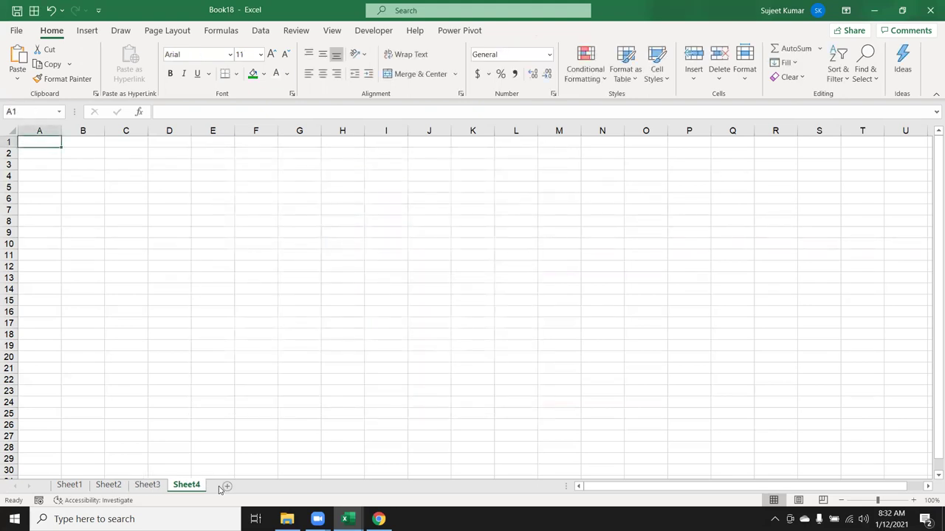
- Enter Male and Female in A1:A2 and 30 and 70 in B1:B2, correcting a mistyped 40
{"action": "type", "text": "Male"}
{"action": "key", "text": "Return"}
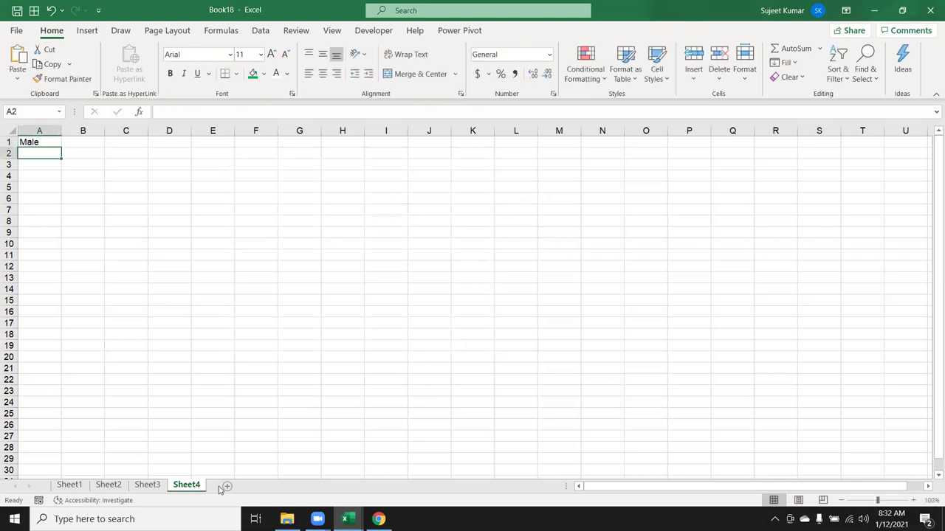
{"action": "type", "text": "Female"}
{"action": "key", "text": "Tab"}
{"action": "key", "text": "Up"}
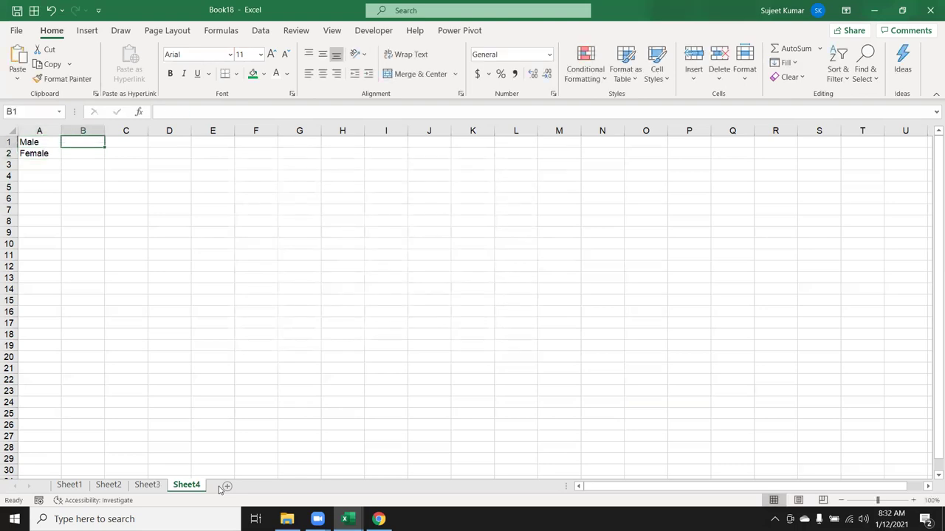
{"action": "type", "text": "30"}
{"action": "key", "text": "Return"}
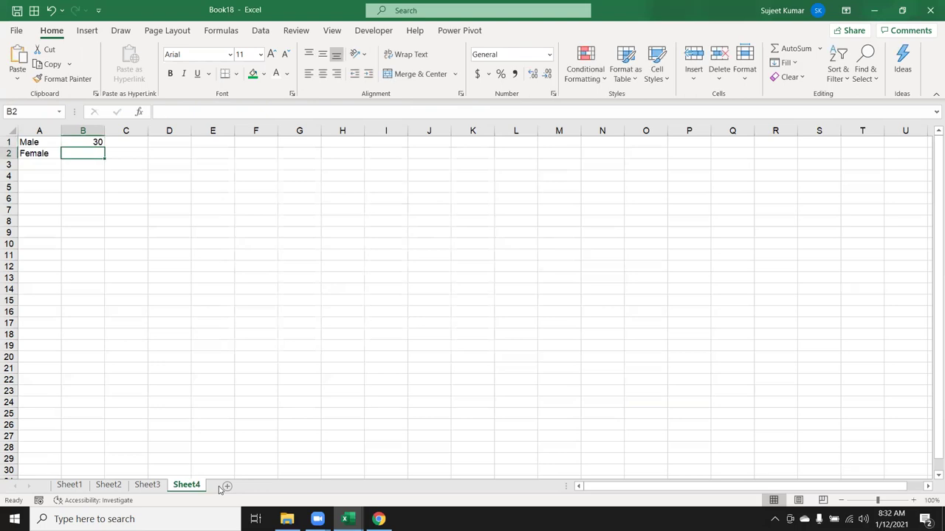
{"action": "type", "text": "40"}
{"action": "key", "text": "Tab"}
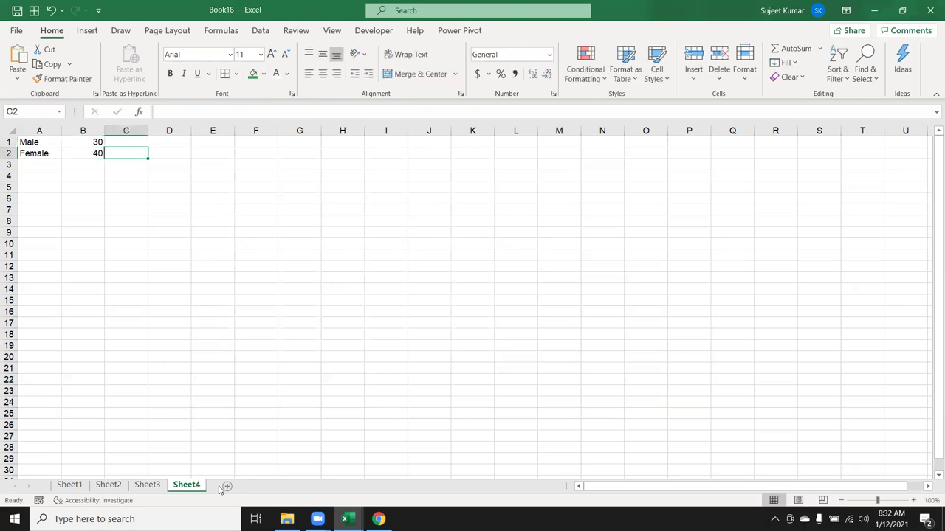
{"action": "key", "text": "Left"}
{"action": "key", "text": "Up"}
{"action": "key", "text": "Down"}
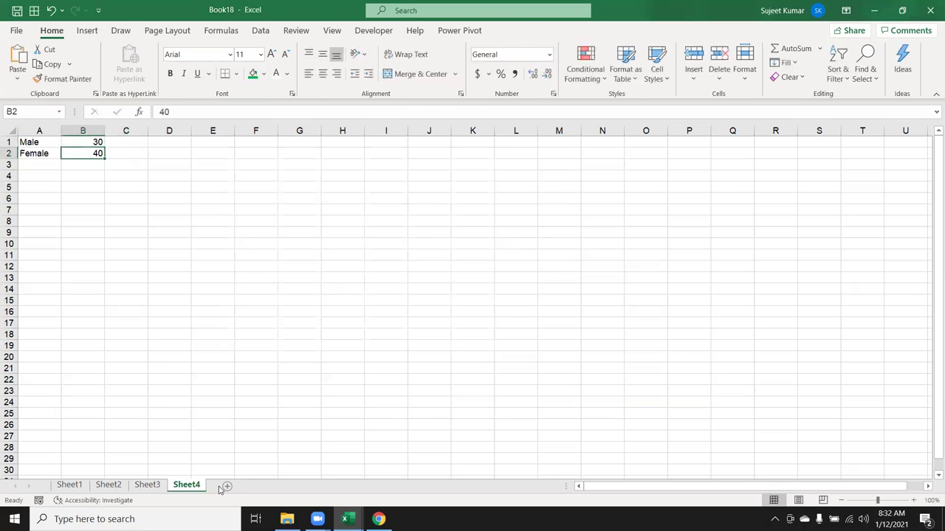
{"action": "type", "text": "70"}
{"action": "key", "text": "Tab"}
- Select the data range A1:B2
{"action": "key", "text": "Up"}
{"action": "key", "text": "Left"}
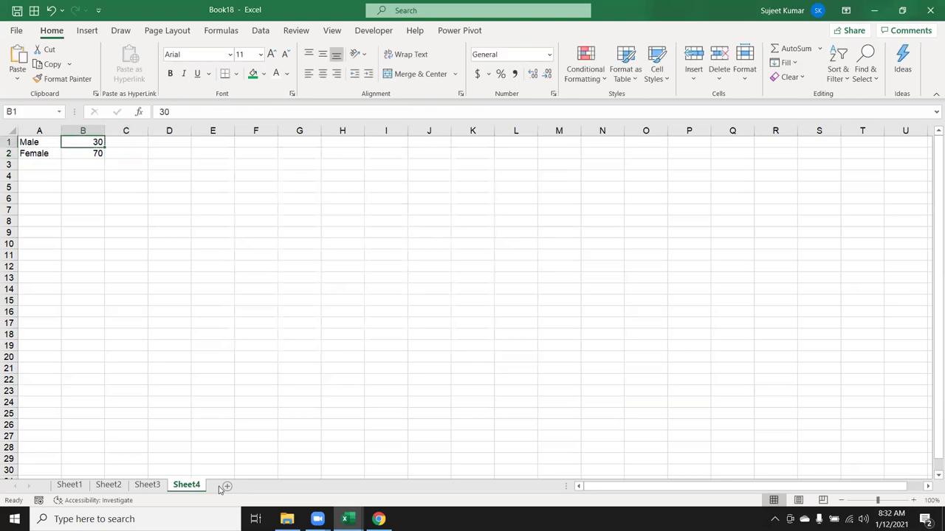
{"action": "key", "text": "Left"}
{"action": "key", "text": "shift+Right"}
{"action": "key", "text": "shift+Down"}
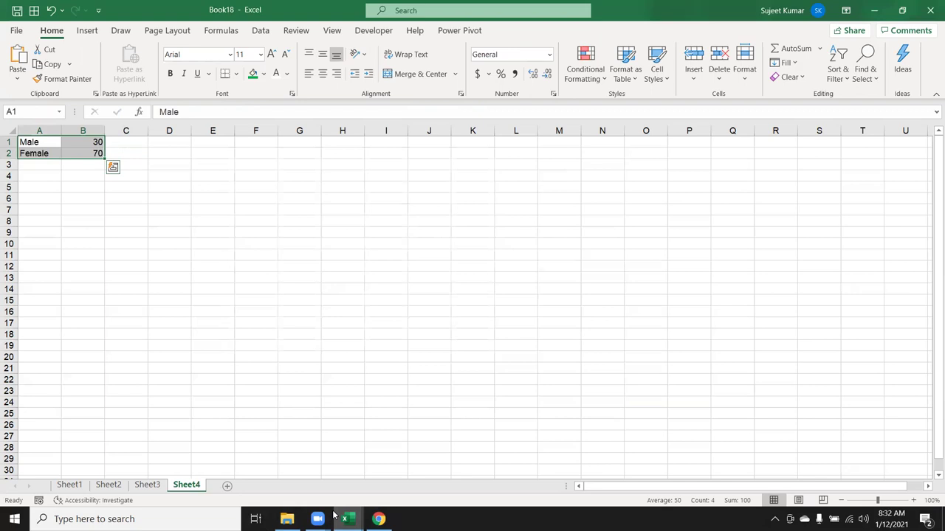
- Switch to Chrome and open the Google home page in a new tab
{"action": "left_click", "coordinate": [378, 519]}
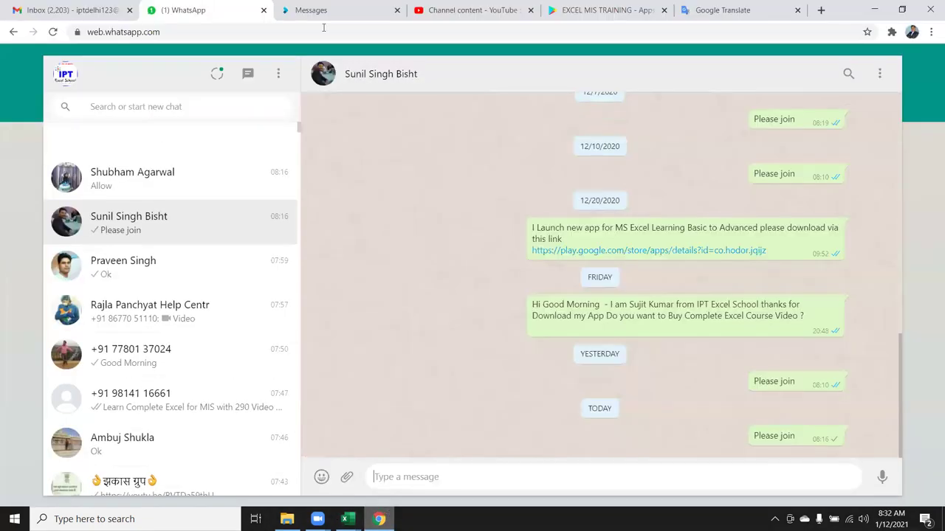
{"action": "left_click", "coordinate": [821, 15]}
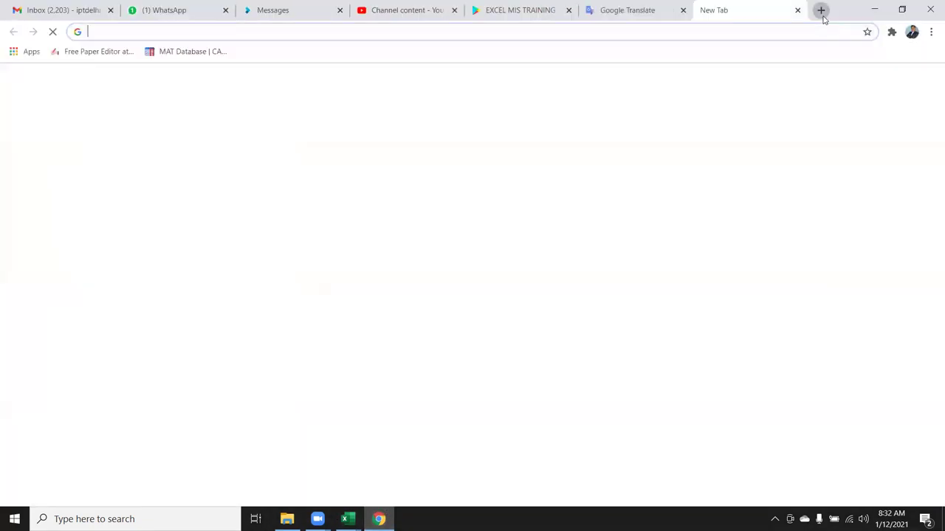
{"action": "type", "text": "g"}
{"action": "key", "text": "Return"}
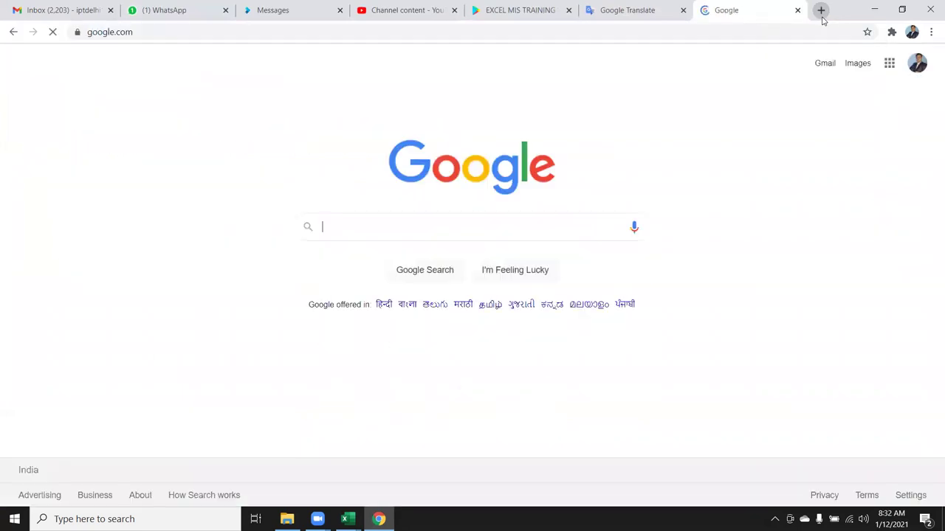
- Search Google for "famal femal chart"
{"action": "type", "text": "fa"}
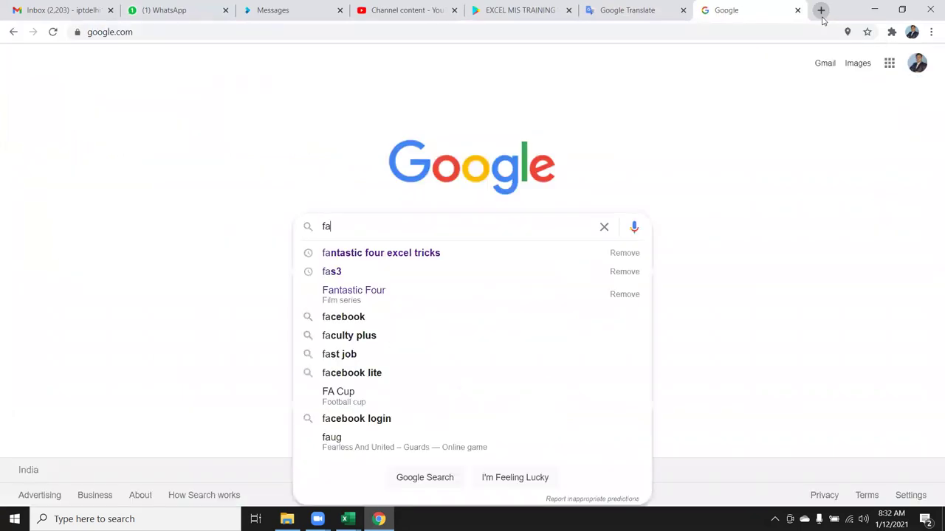
{"action": "type", "text": "mle"}
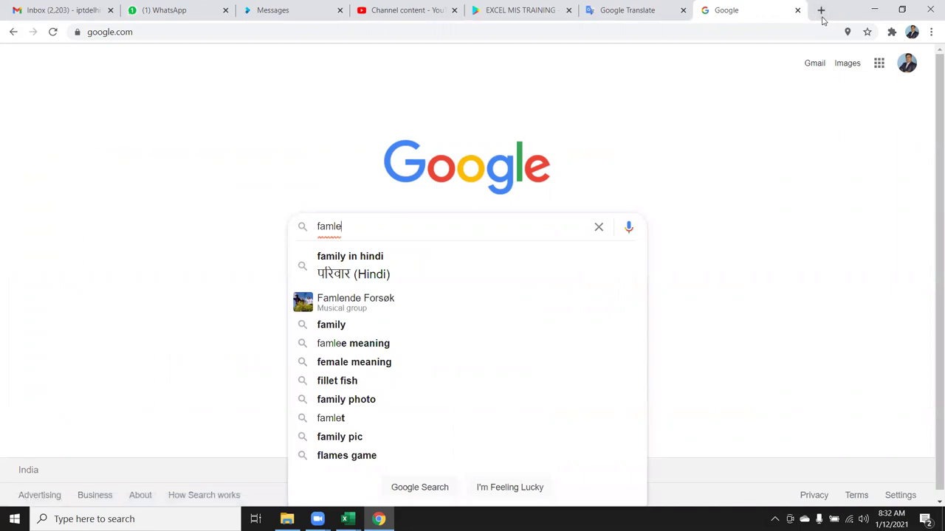
{"action": "key", "text": "BackSpace"}
{"action": "key", "text": "BackSpace"}
{"action": "type", "text": "al"}
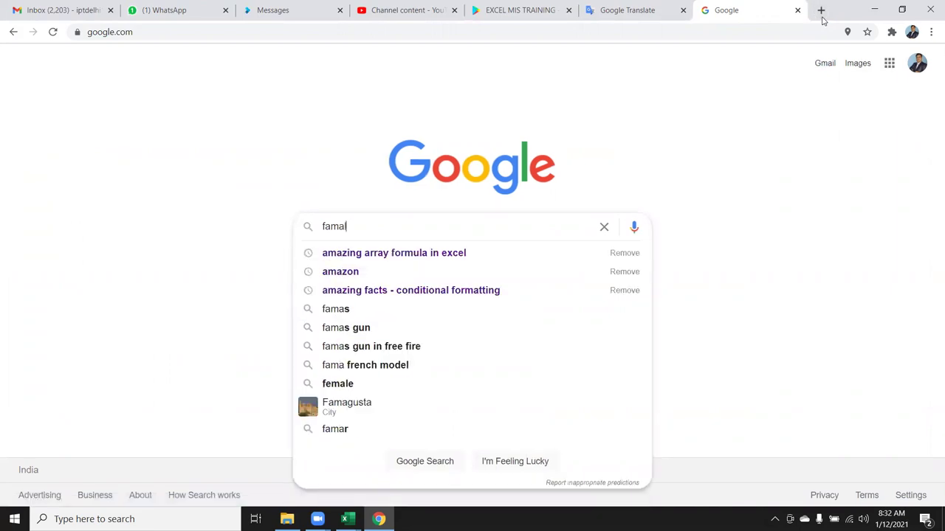
{"action": "type", "text": " femal chart"}
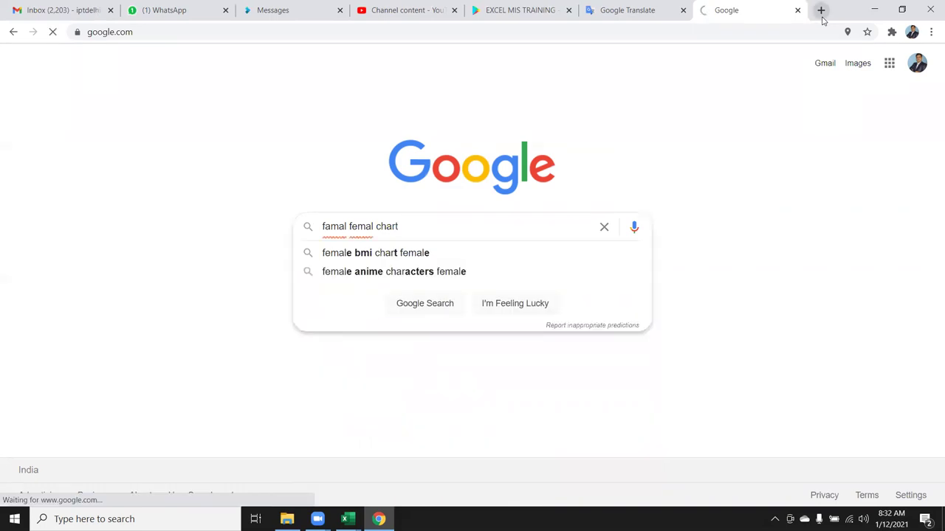
{"action": "key", "text": "Return"}
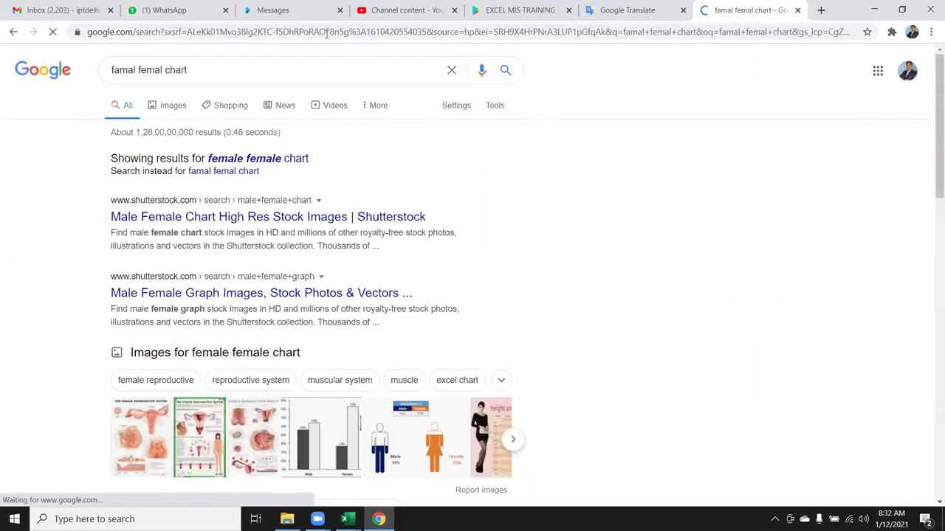
- Preview the Male and Female info-graphic and Male Female chart video image results, then reveal the desktop
{"action": "left_click", "coordinate": [163, 112]}
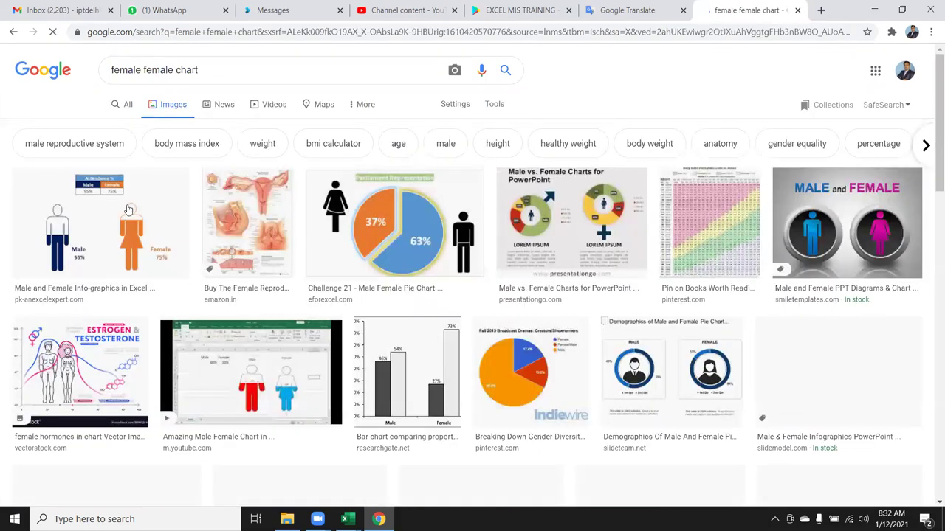
{"action": "left_click", "coordinate": [102, 225]}
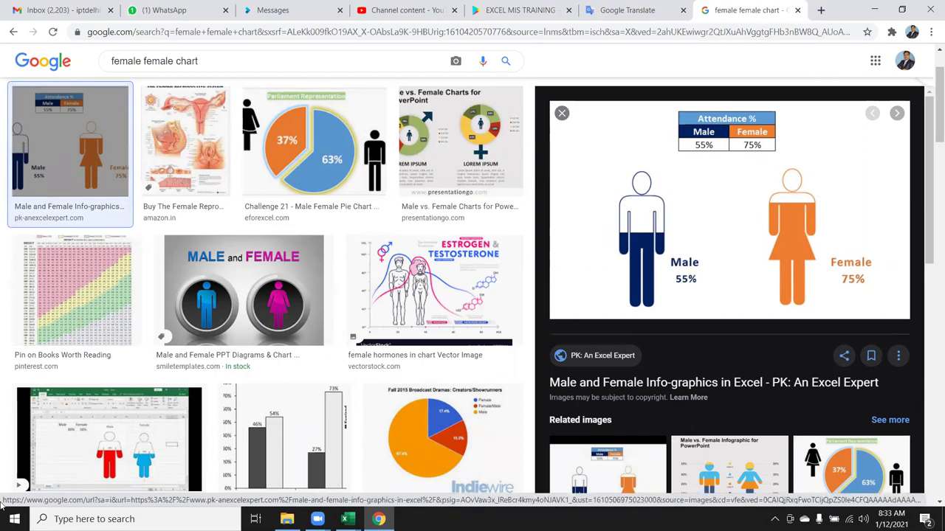
{"action": "left_click", "coordinate": [117, 474]}
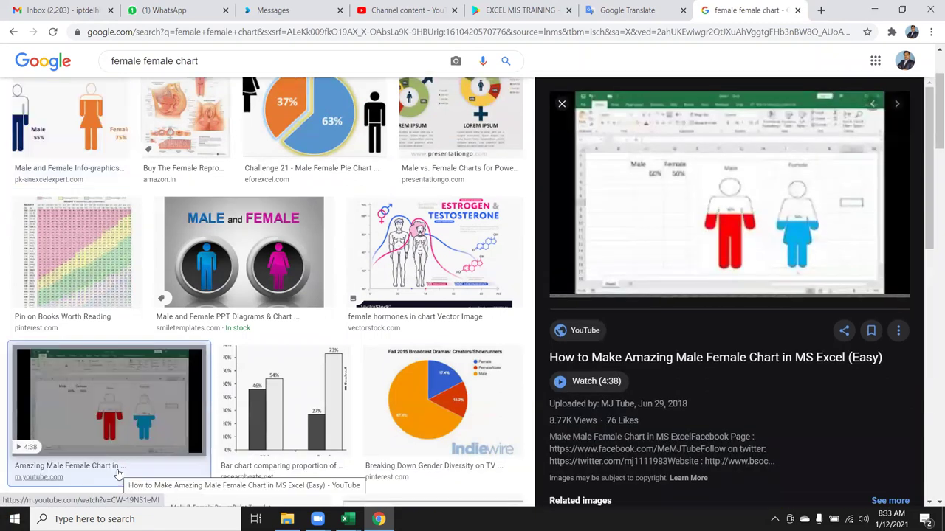
{"action": "scroll", "coordinate": [705, 434], "scroll_direction": "down", "scroll_amount": 3}
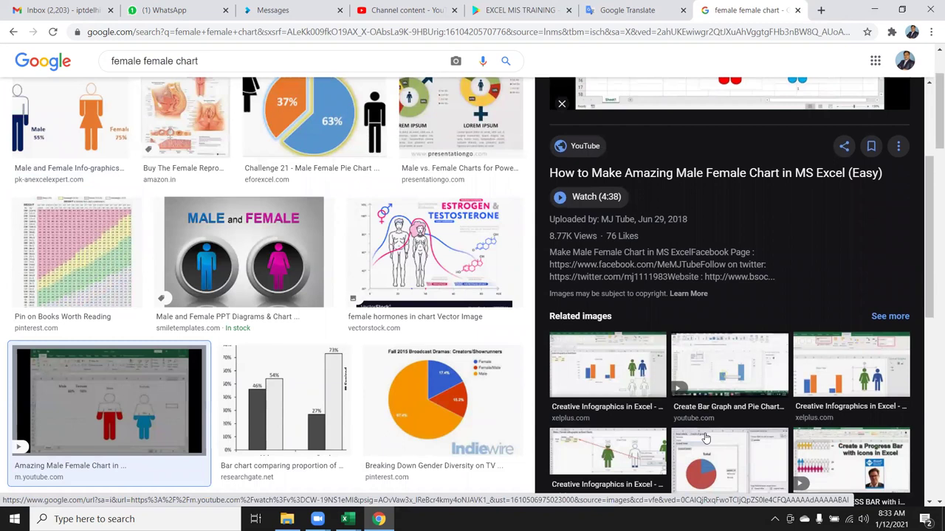
{"action": "scroll", "coordinate": [705, 439], "scroll_direction": "up", "scroll_amount": 3}
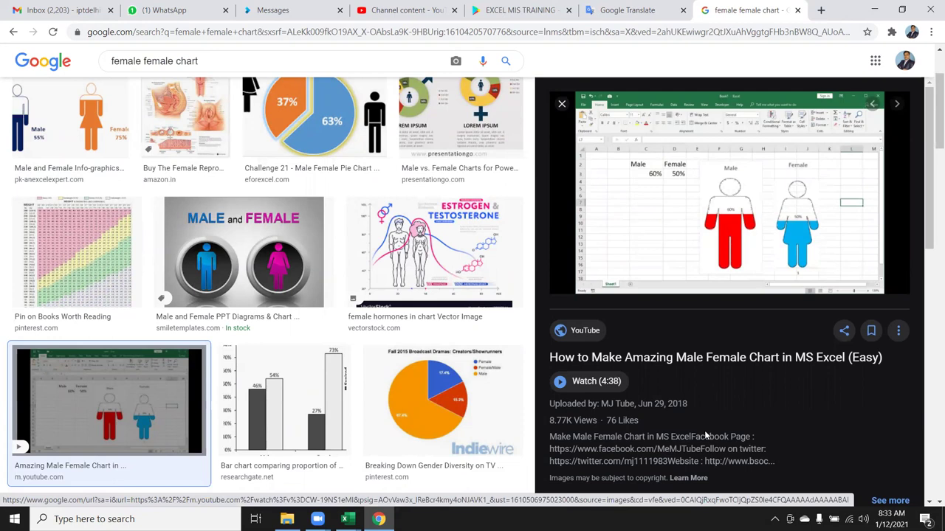
{"action": "key", "text": "super+d"}
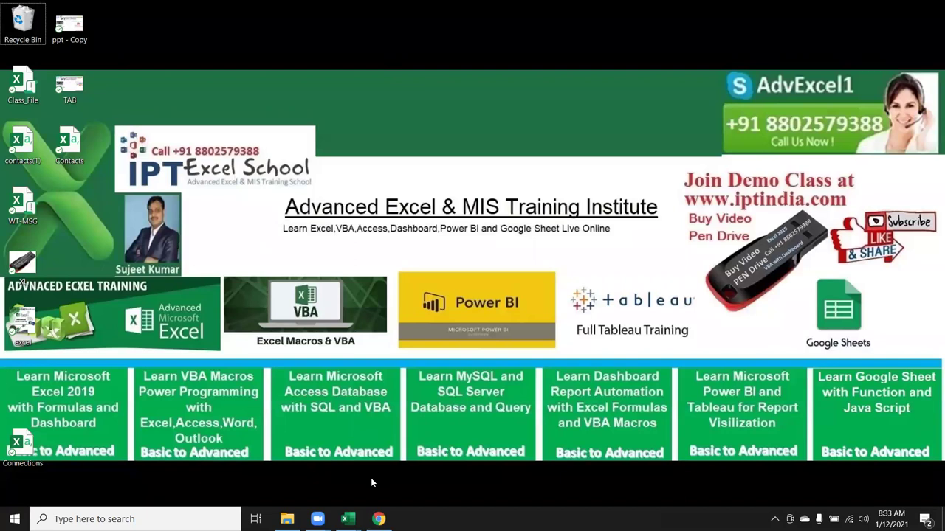
{"action": "left_click", "coordinate": [671, 22]}
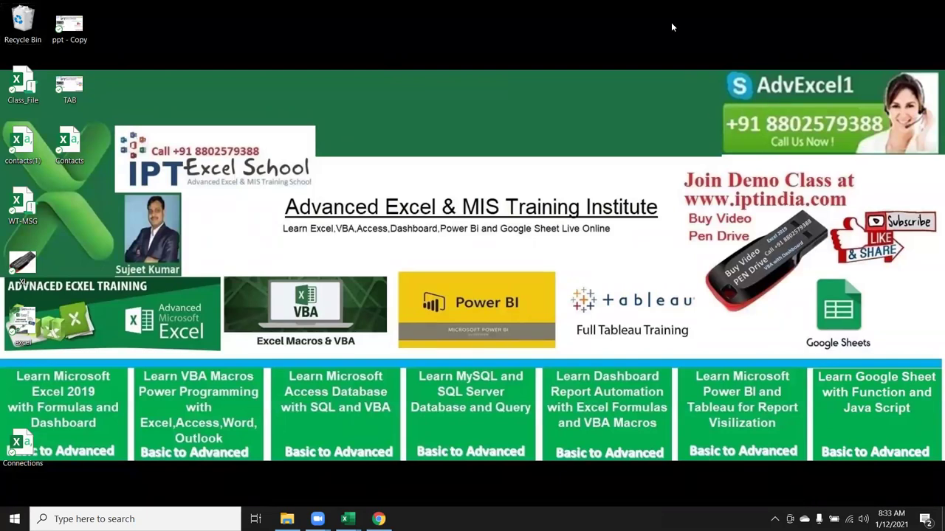